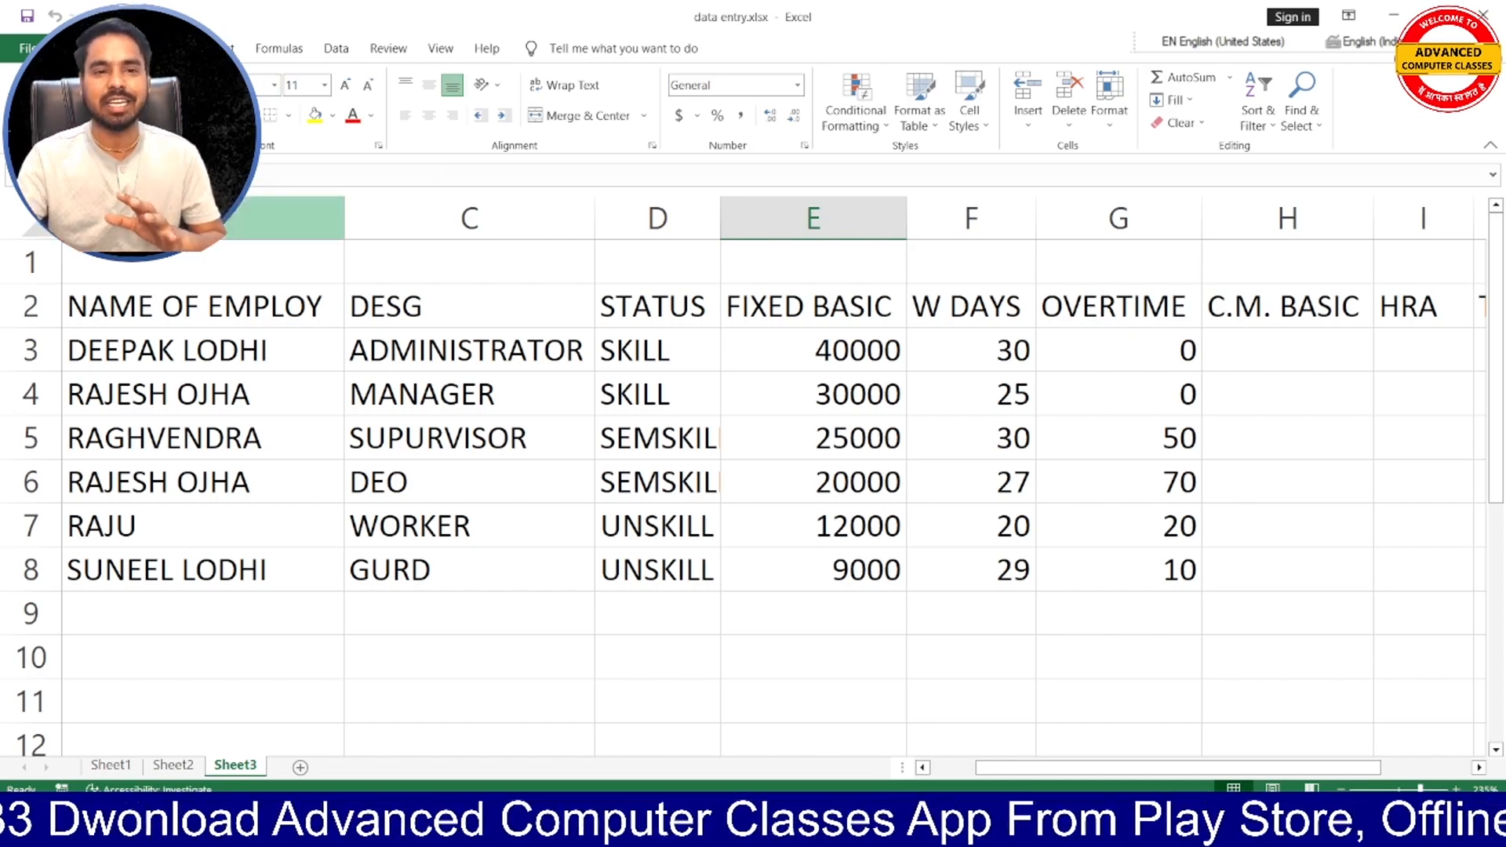
# - Review the salary sheet's FIXED BASIC, NAME OF EMPLOY and DESG headings and the employee IDs in A3:A8
pyautogui.click(775, 314)
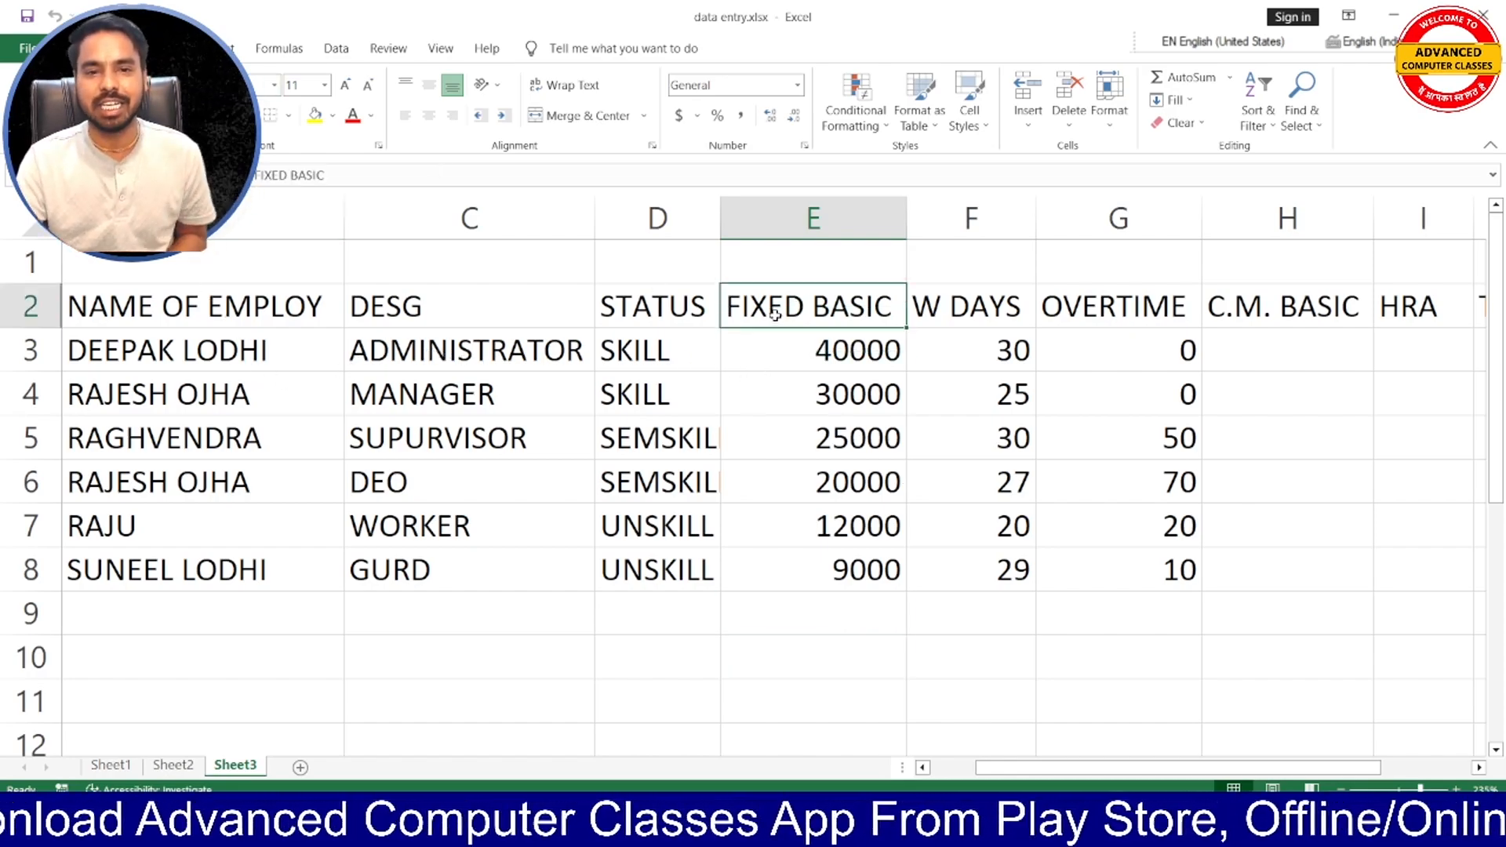
pyautogui.click(190, 306)
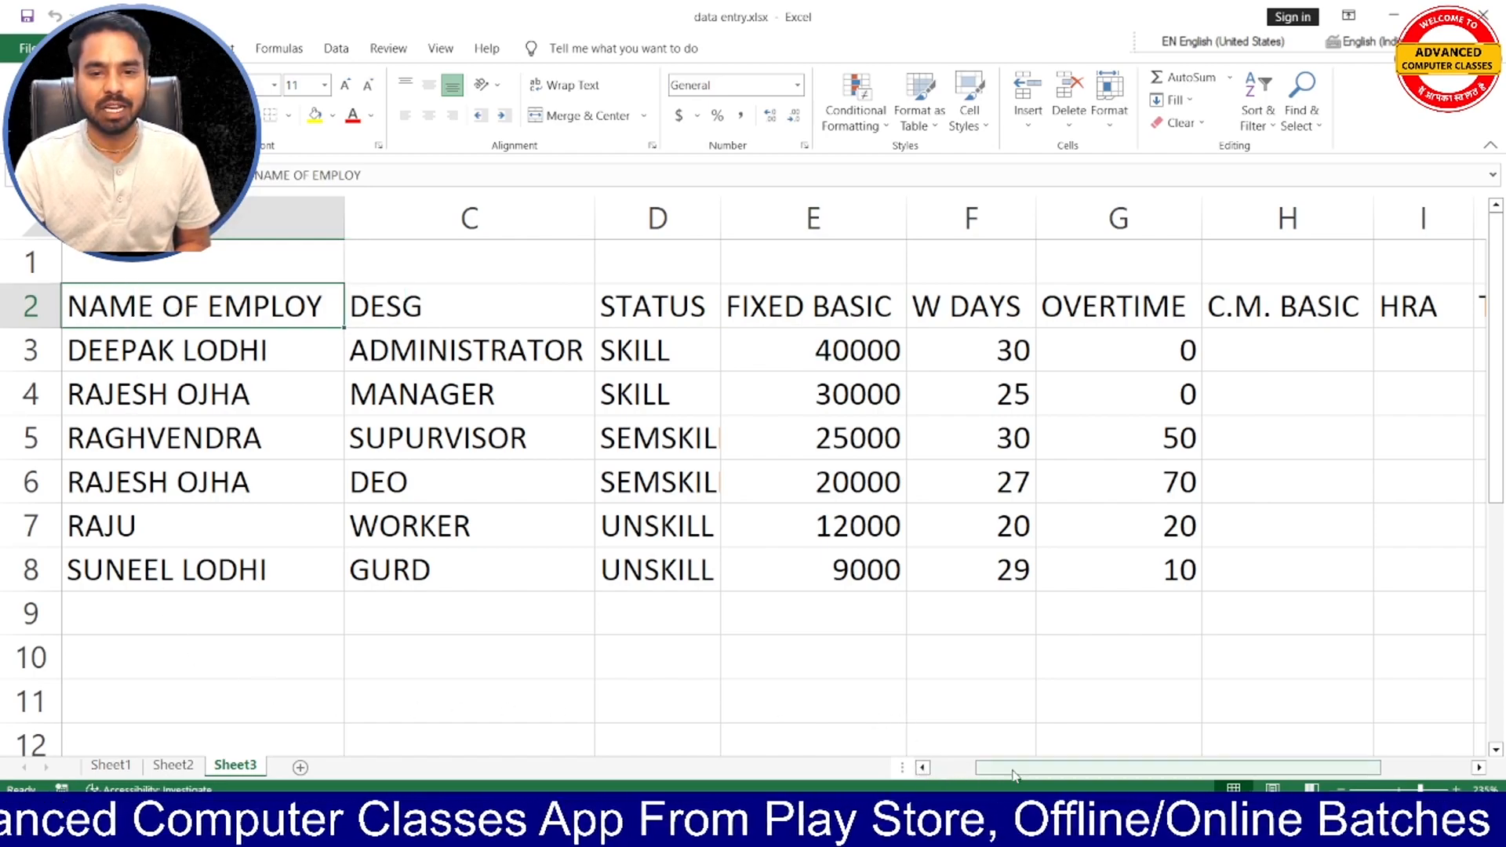
pyautogui.hscroll(-1, 878, 737)
pyautogui.moveTo(148, 354); pyautogui.dragTo(148, 552)
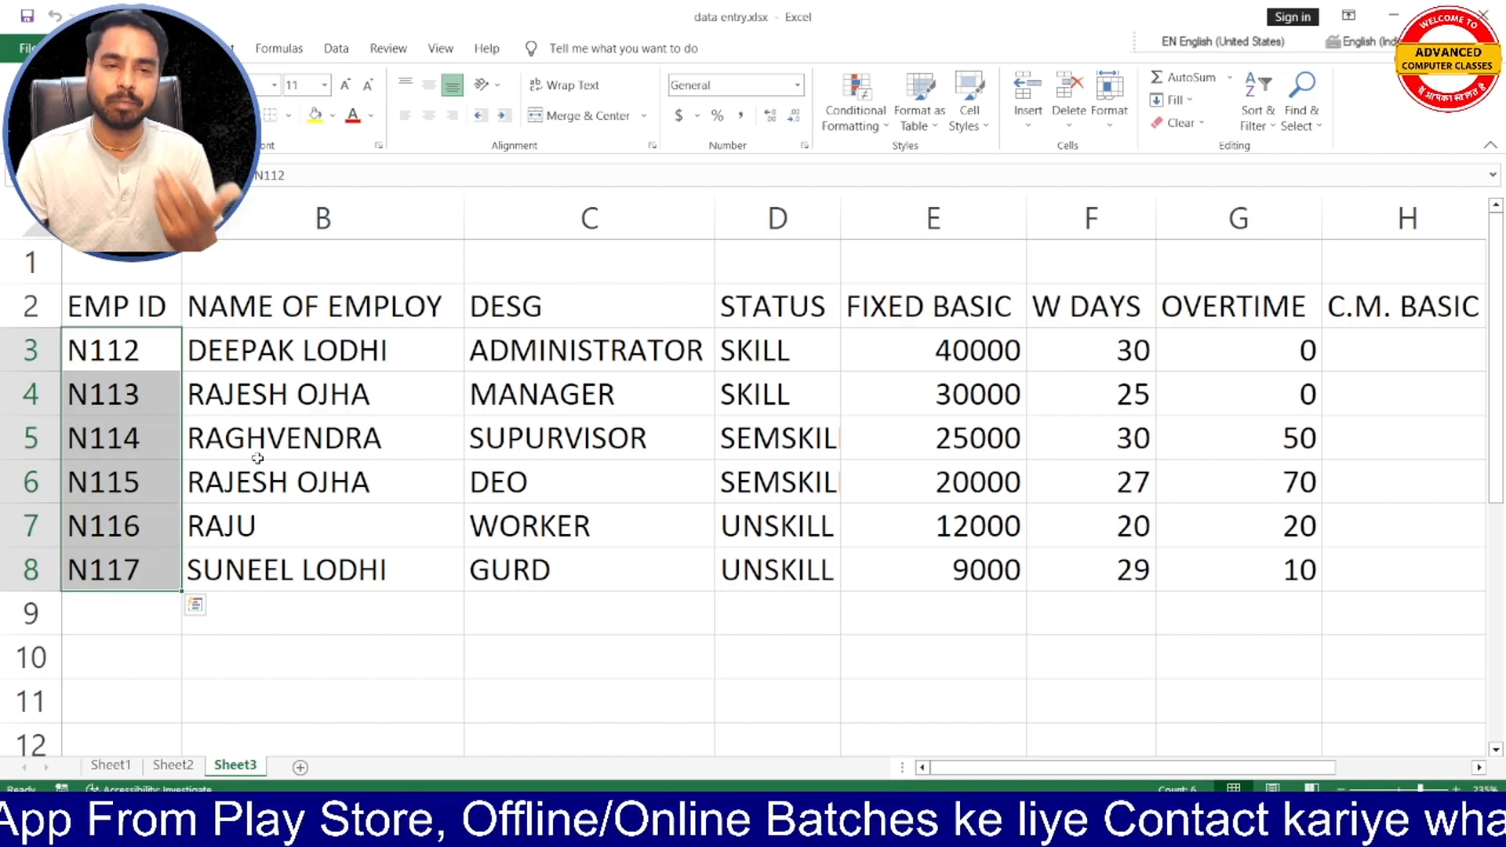
pyautogui.click(321, 321)
pyautogui.click(554, 310)
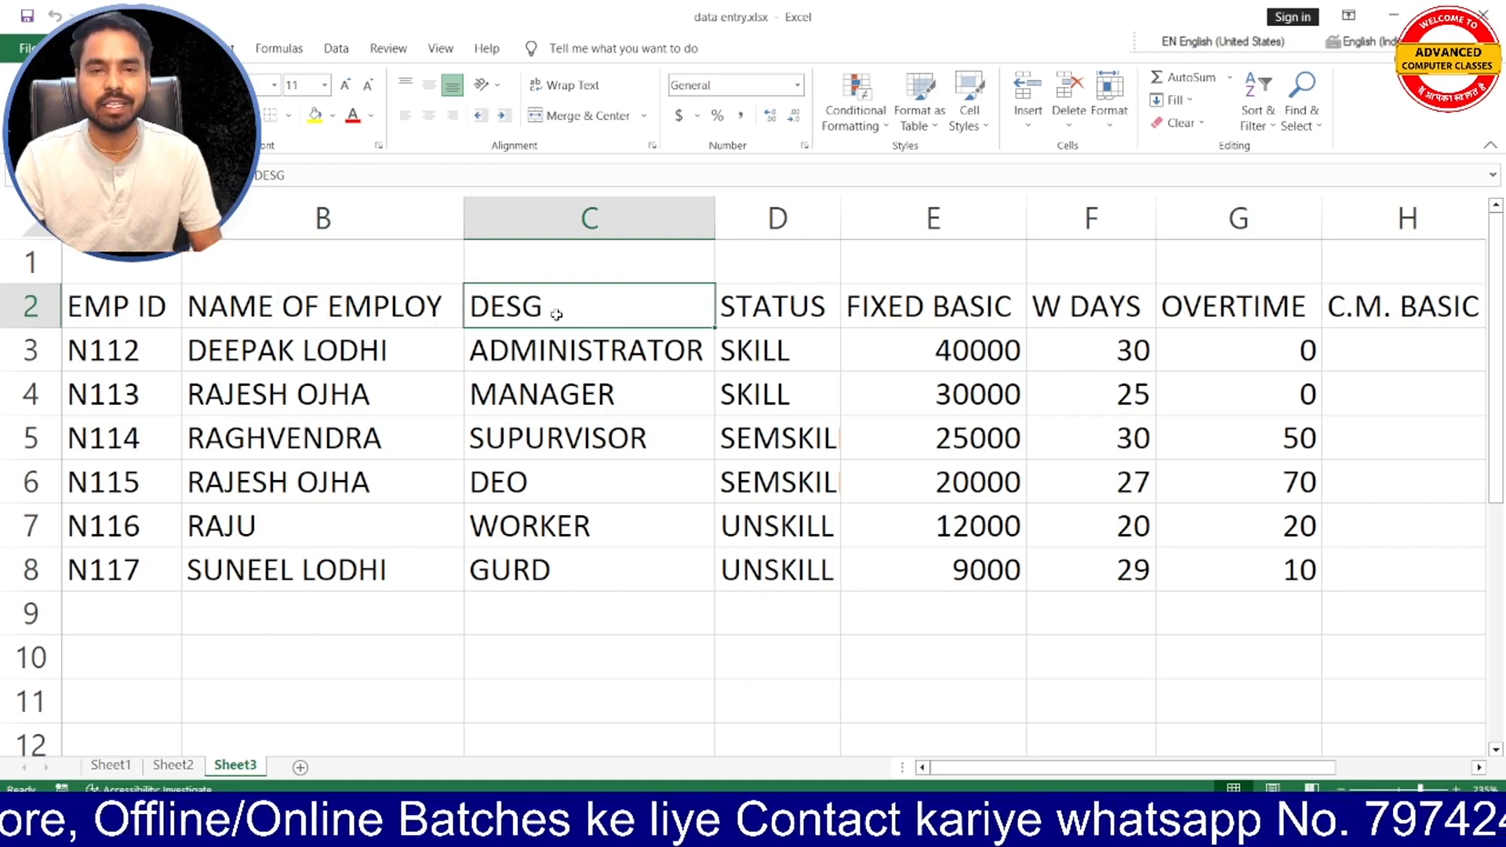
# - Examine the designations listed in C3:C8, from the administrator down to the guard, along with the DESG and STATUS headings
pyautogui.click(345, 359)
pyautogui.click(639, 350)
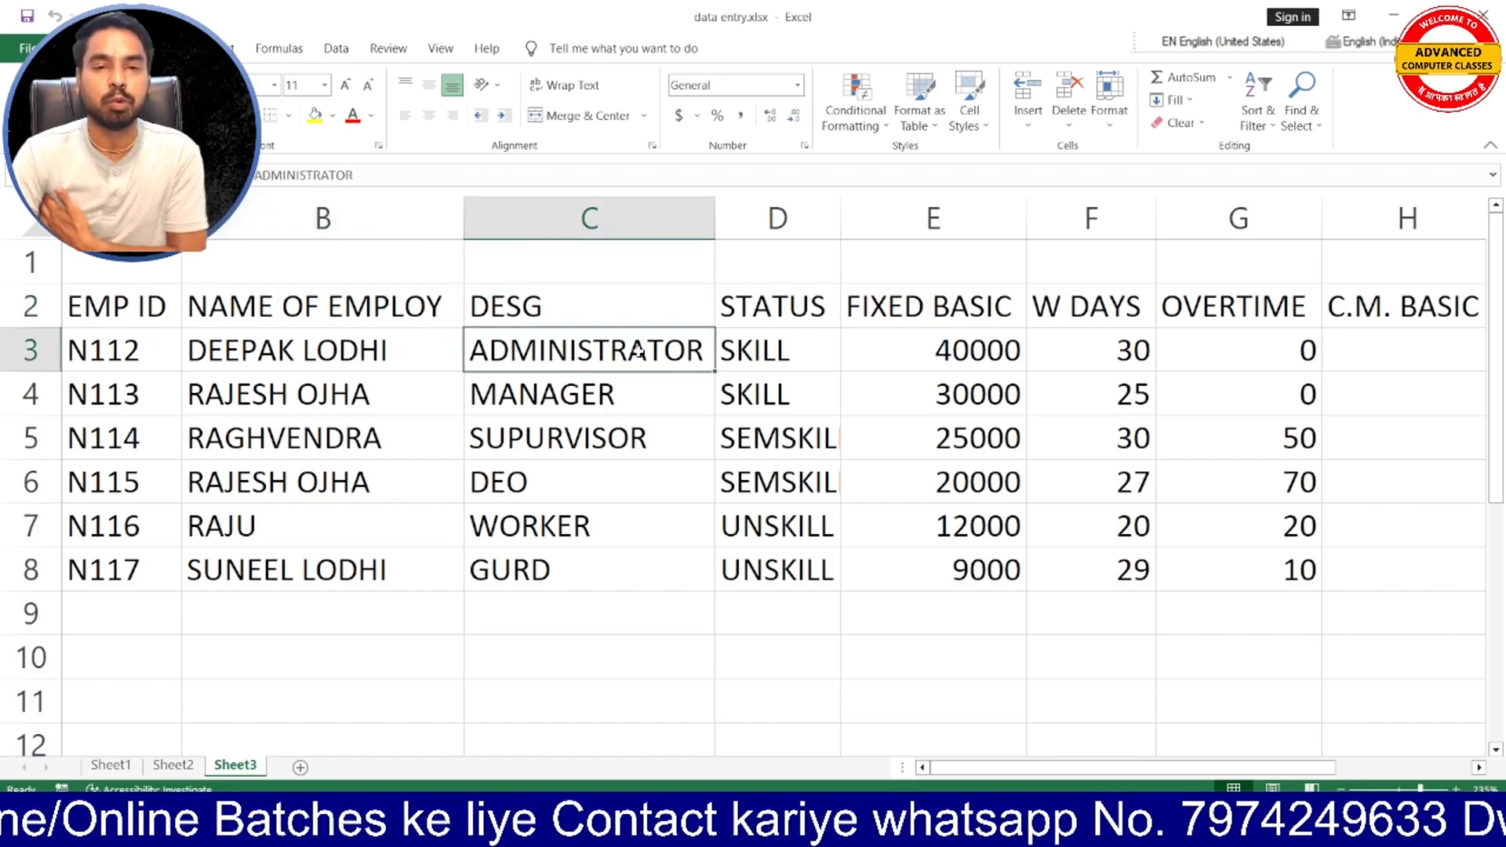
pyautogui.click(541, 396)
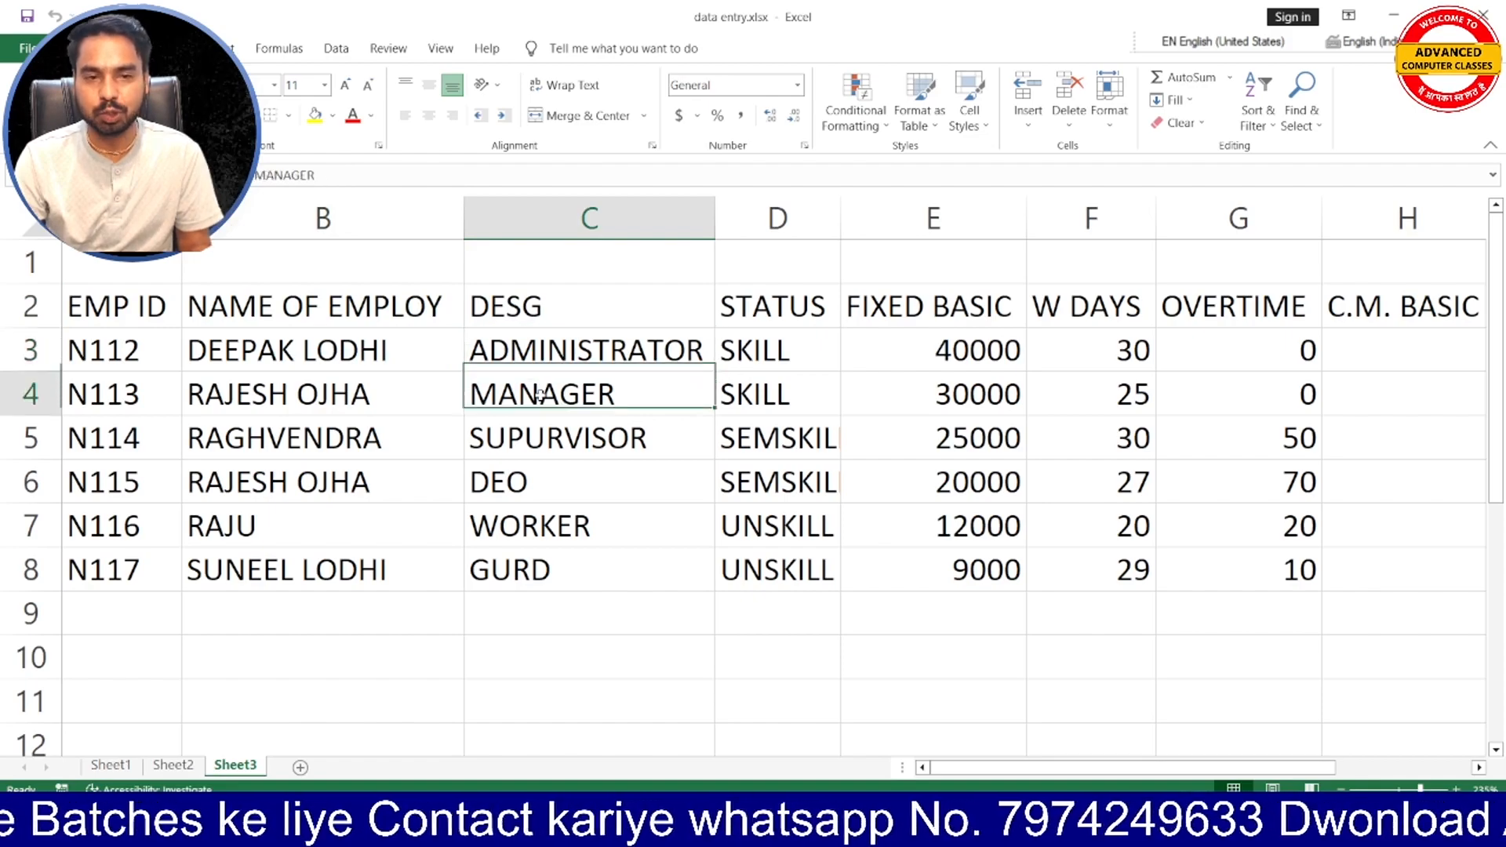
pyautogui.click(562, 441)
pyautogui.click(538, 480)
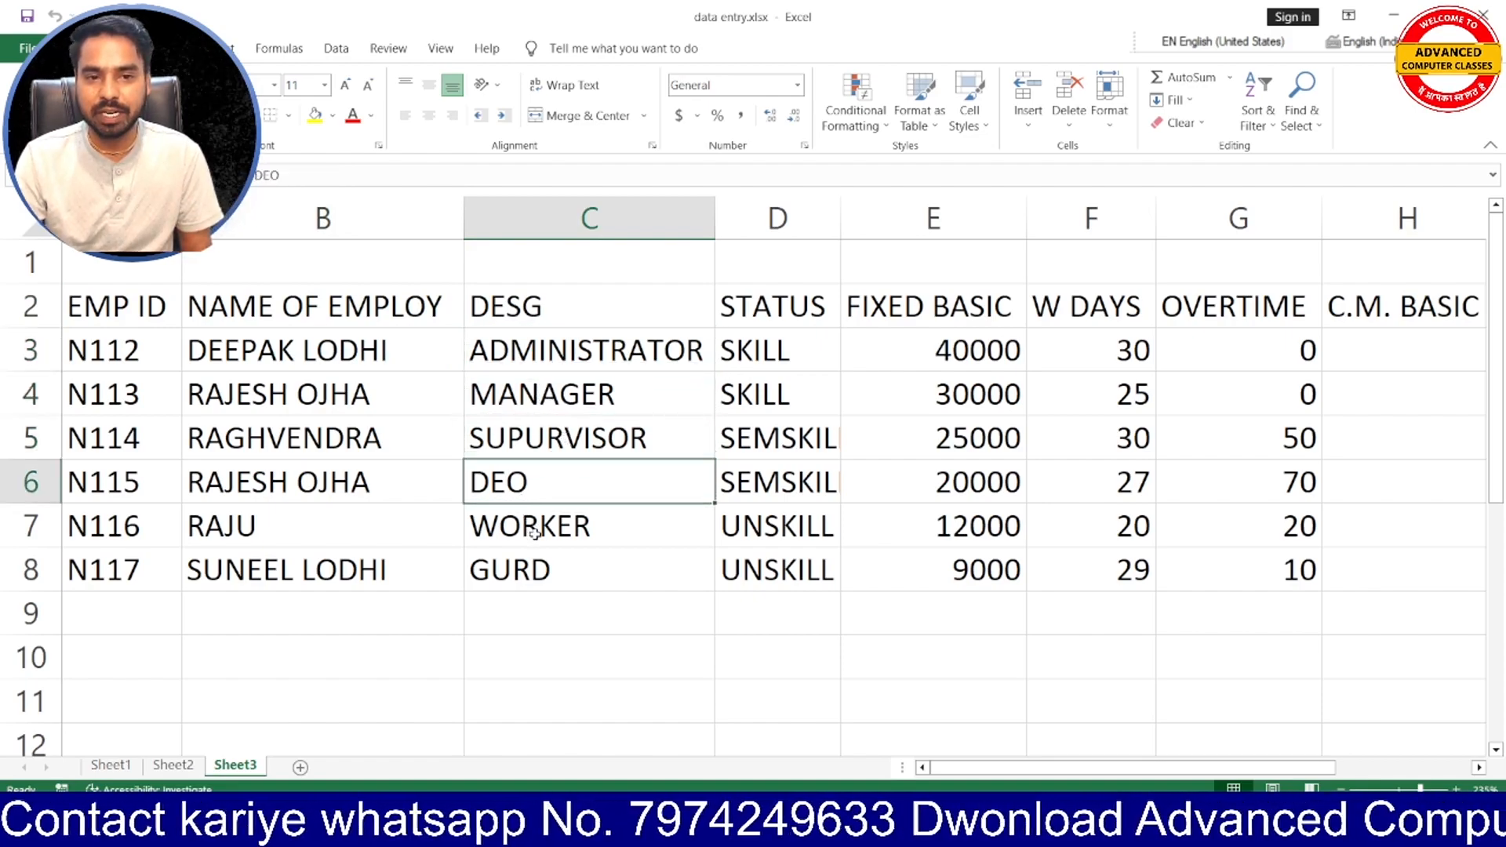
pyautogui.click(523, 527)
pyautogui.click(523, 583)
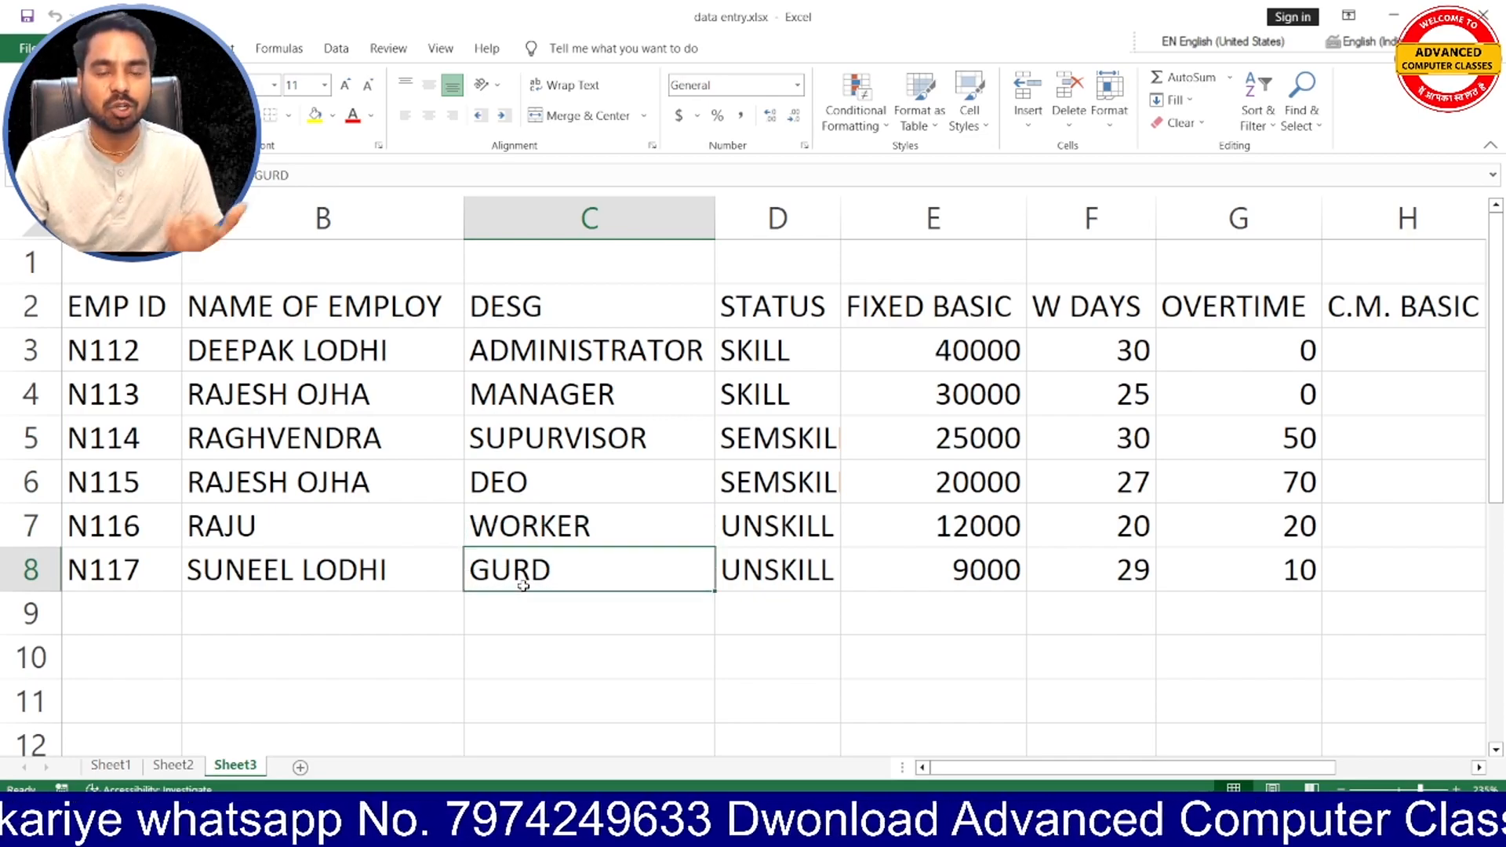
pyautogui.click(579, 305)
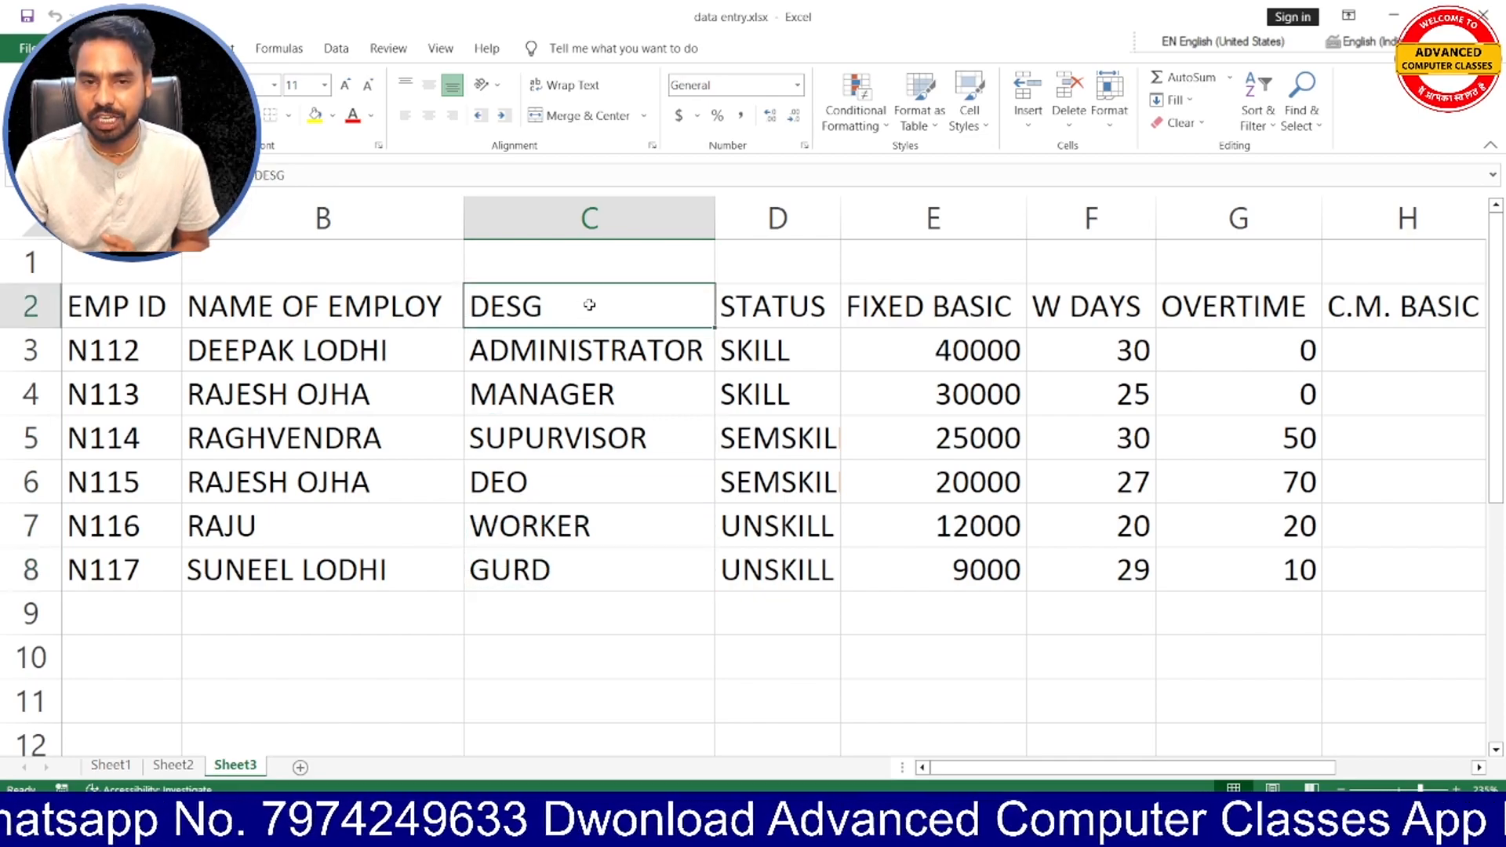
pyautogui.click(737, 302)
# - Format the header cells A2:H2 with a green fill and white font colour
pyautogui.moveTo(102, 310); pyautogui.dragTo(1469, 293)
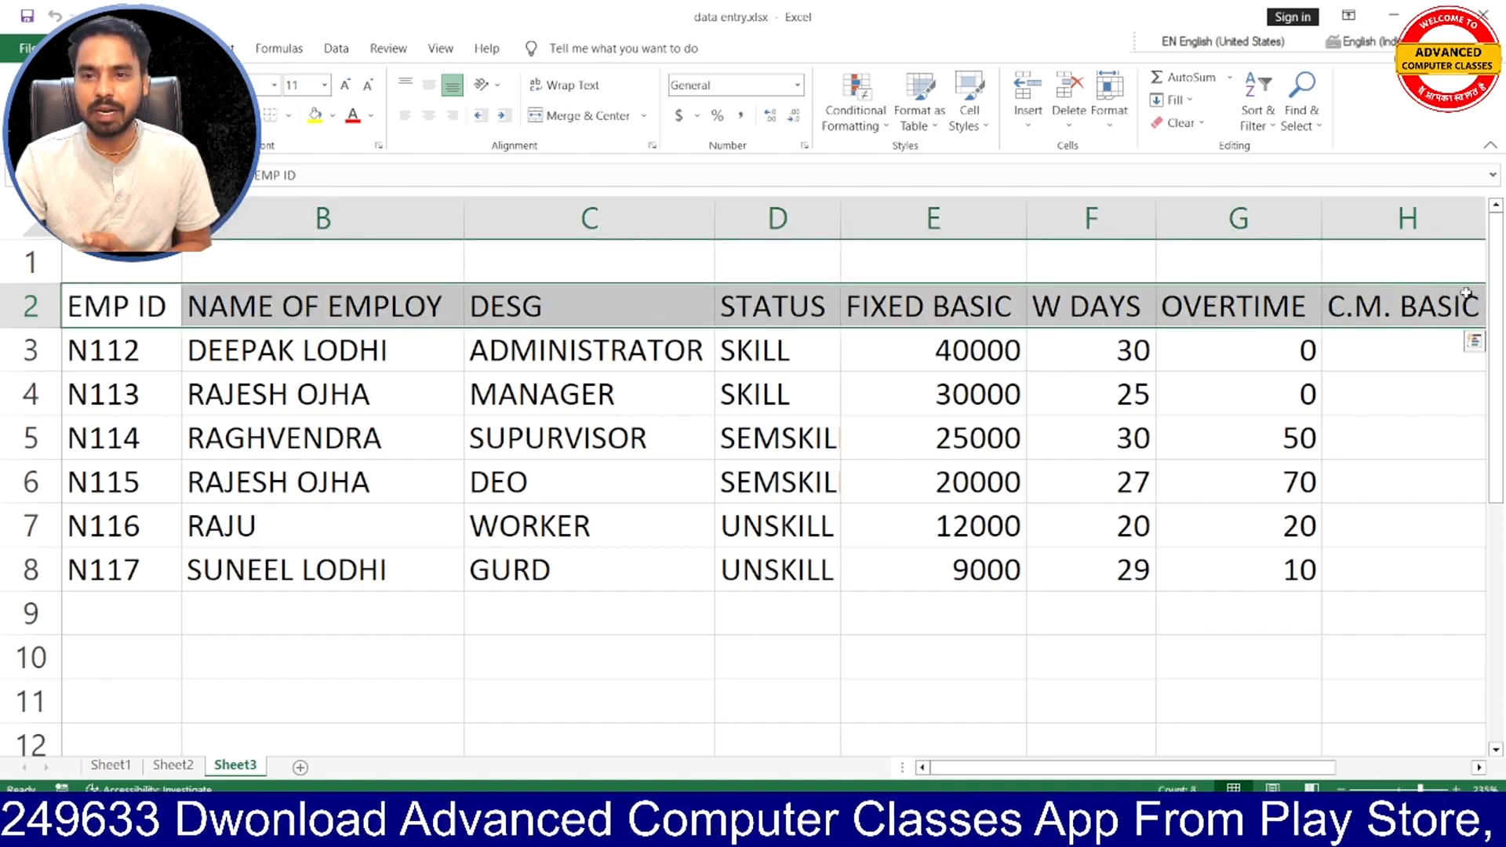
pyautogui.click(332, 115)
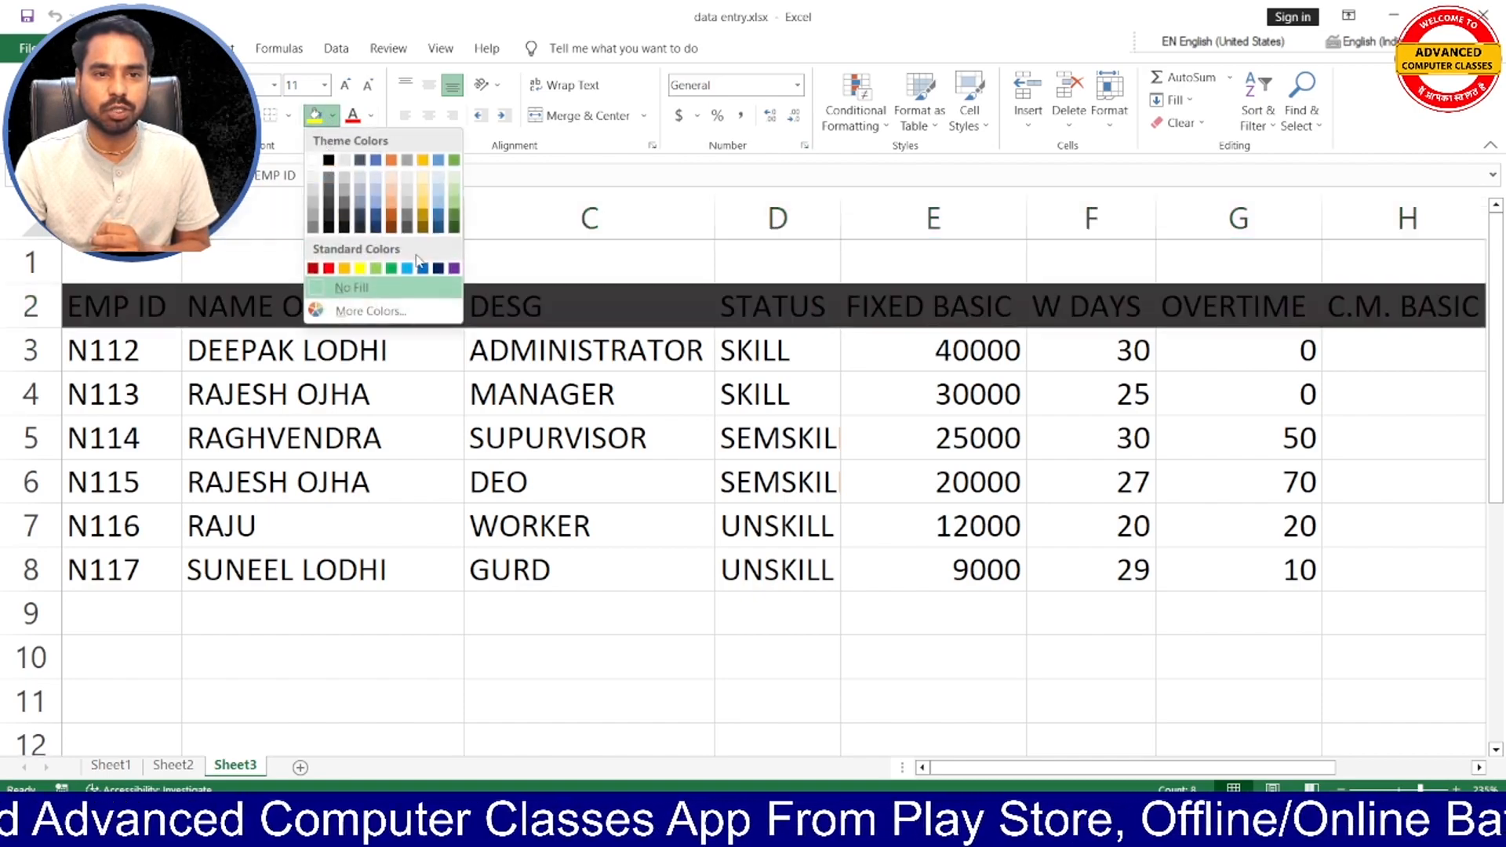
pyautogui.click(394, 268)
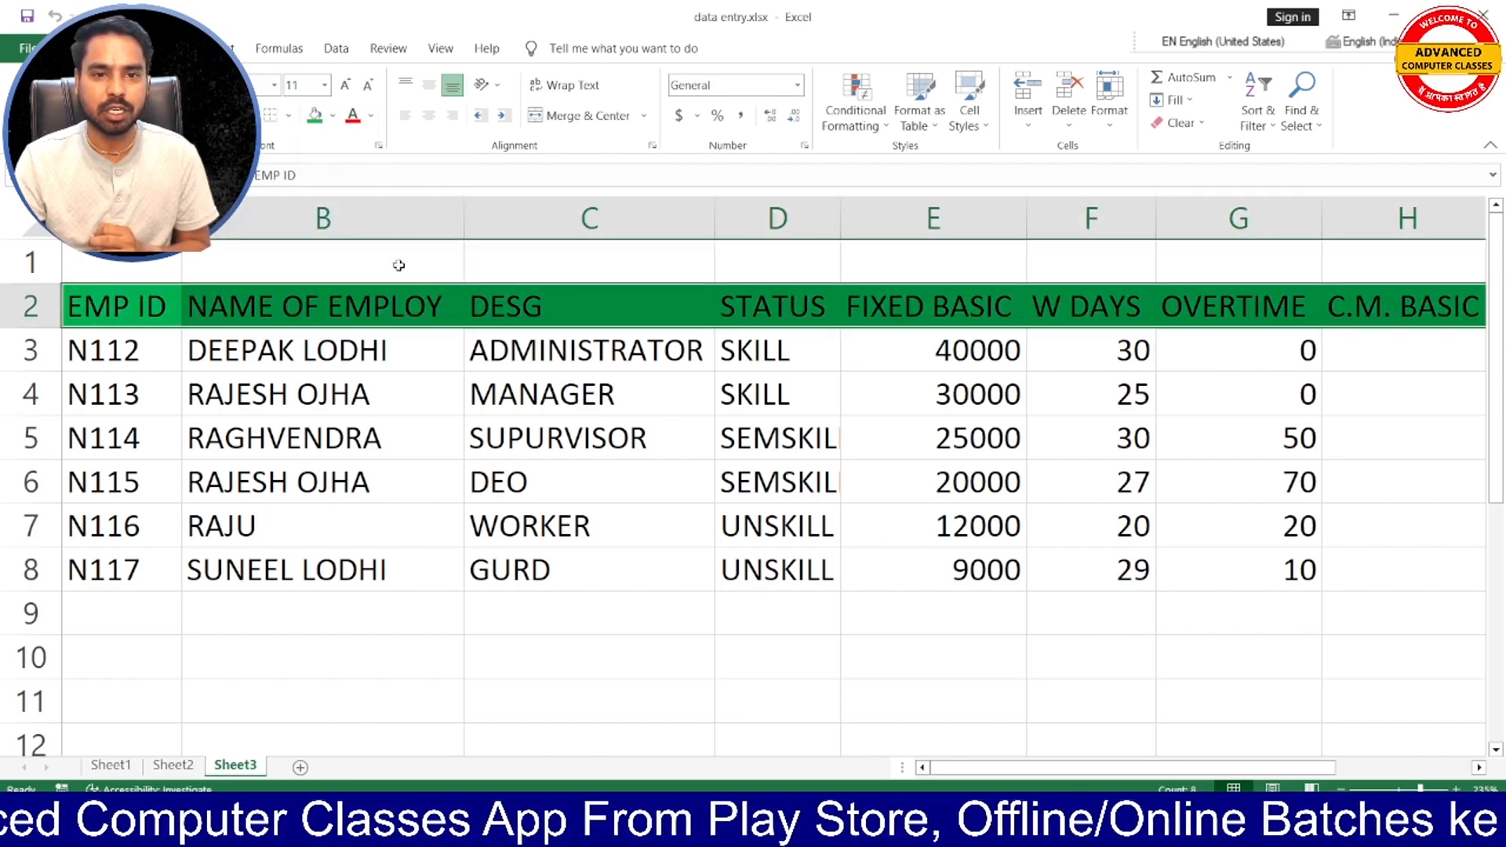
pyautogui.click(371, 115)
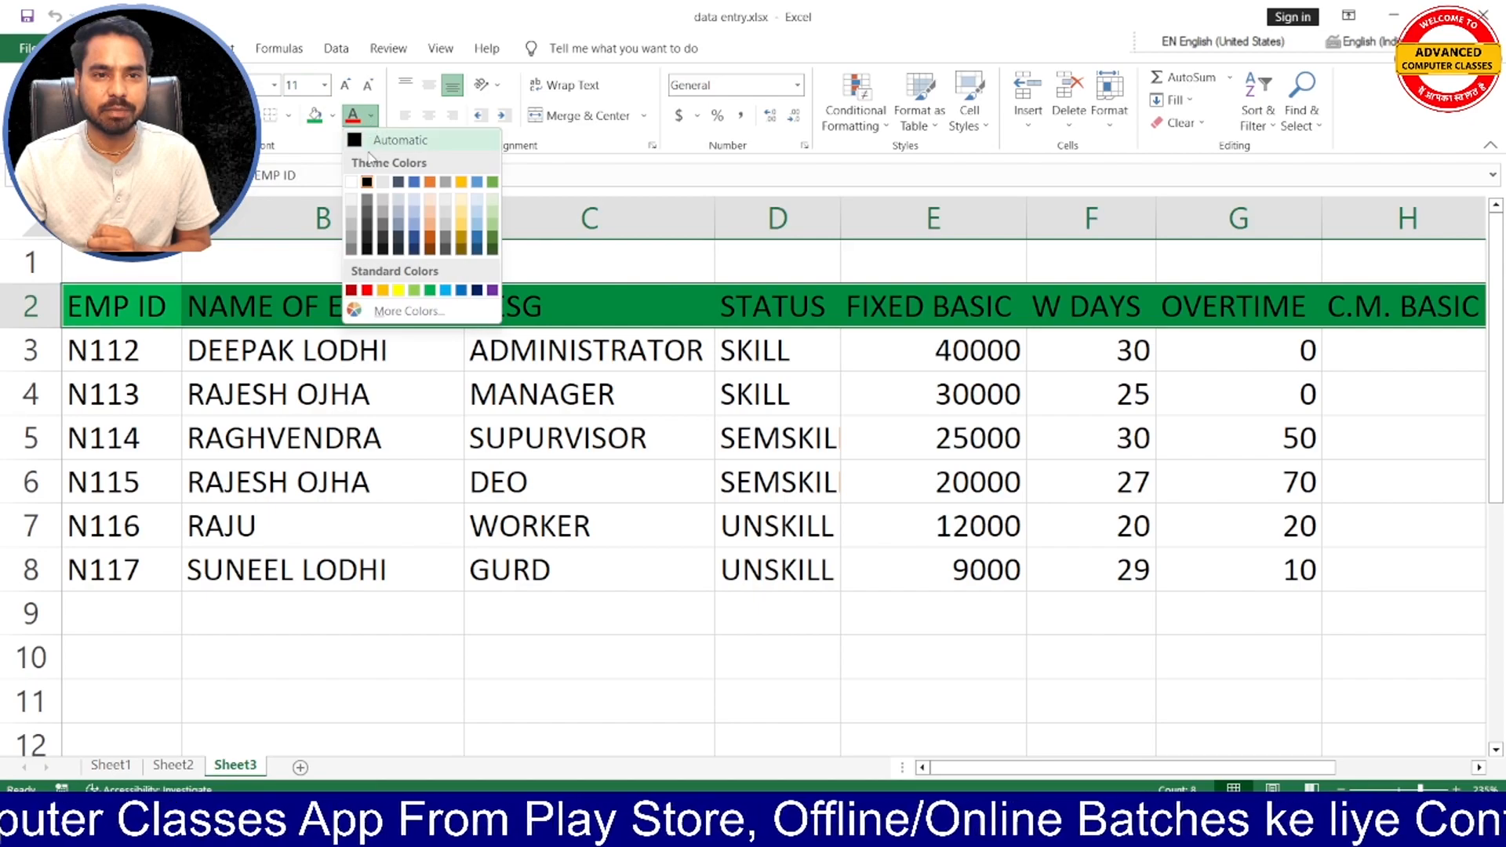
pyautogui.click(351, 182)
pyautogui.click(549, 307)
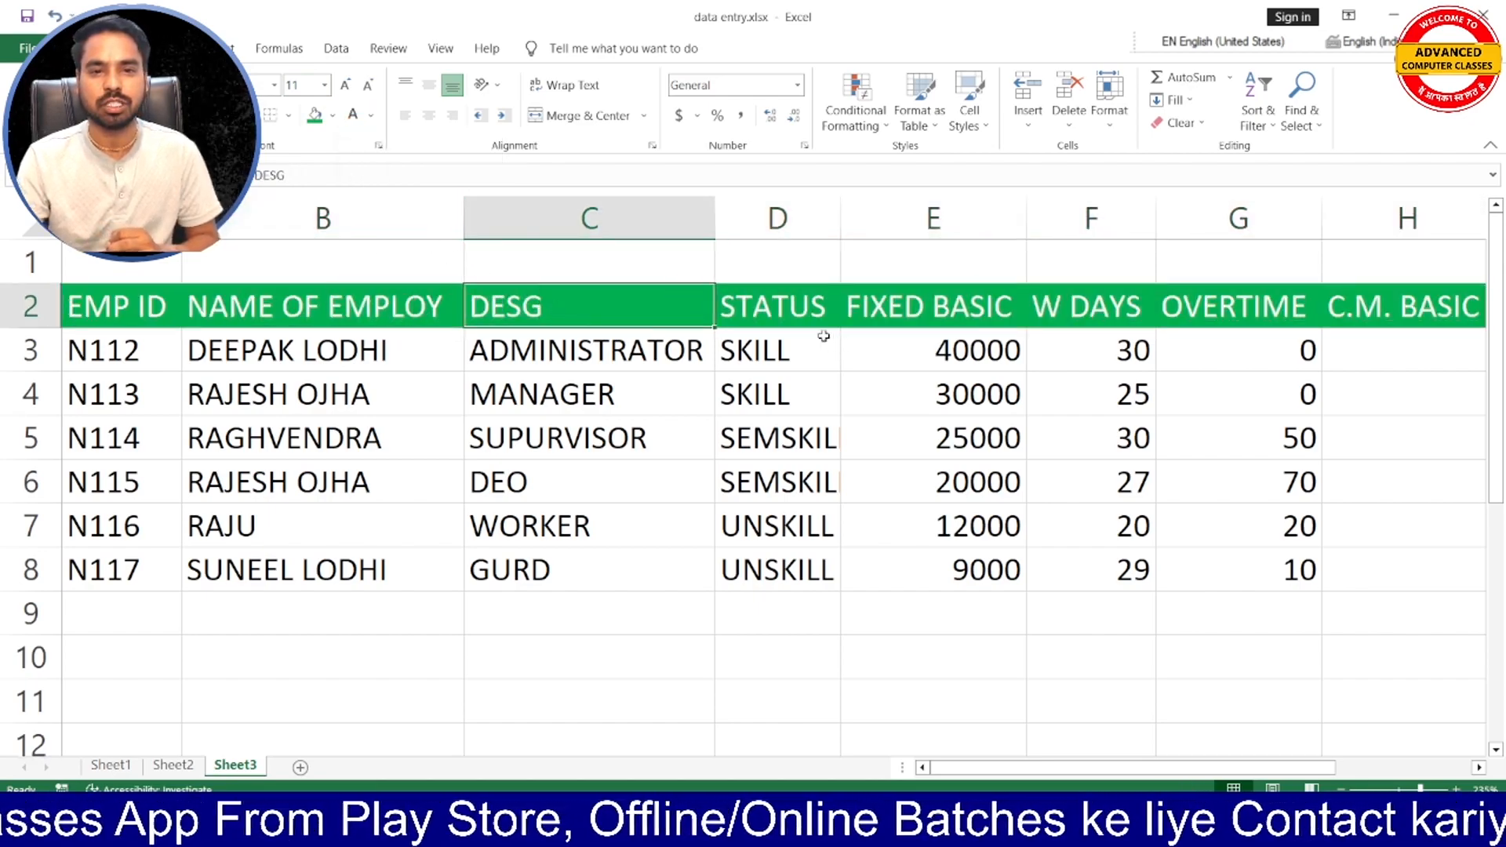
# - Review the STATUS heading, the FIXED BASIC amounts in E3:E8 and the GROSS SALERY column at the table's end
pyautogui.click(786, 316)
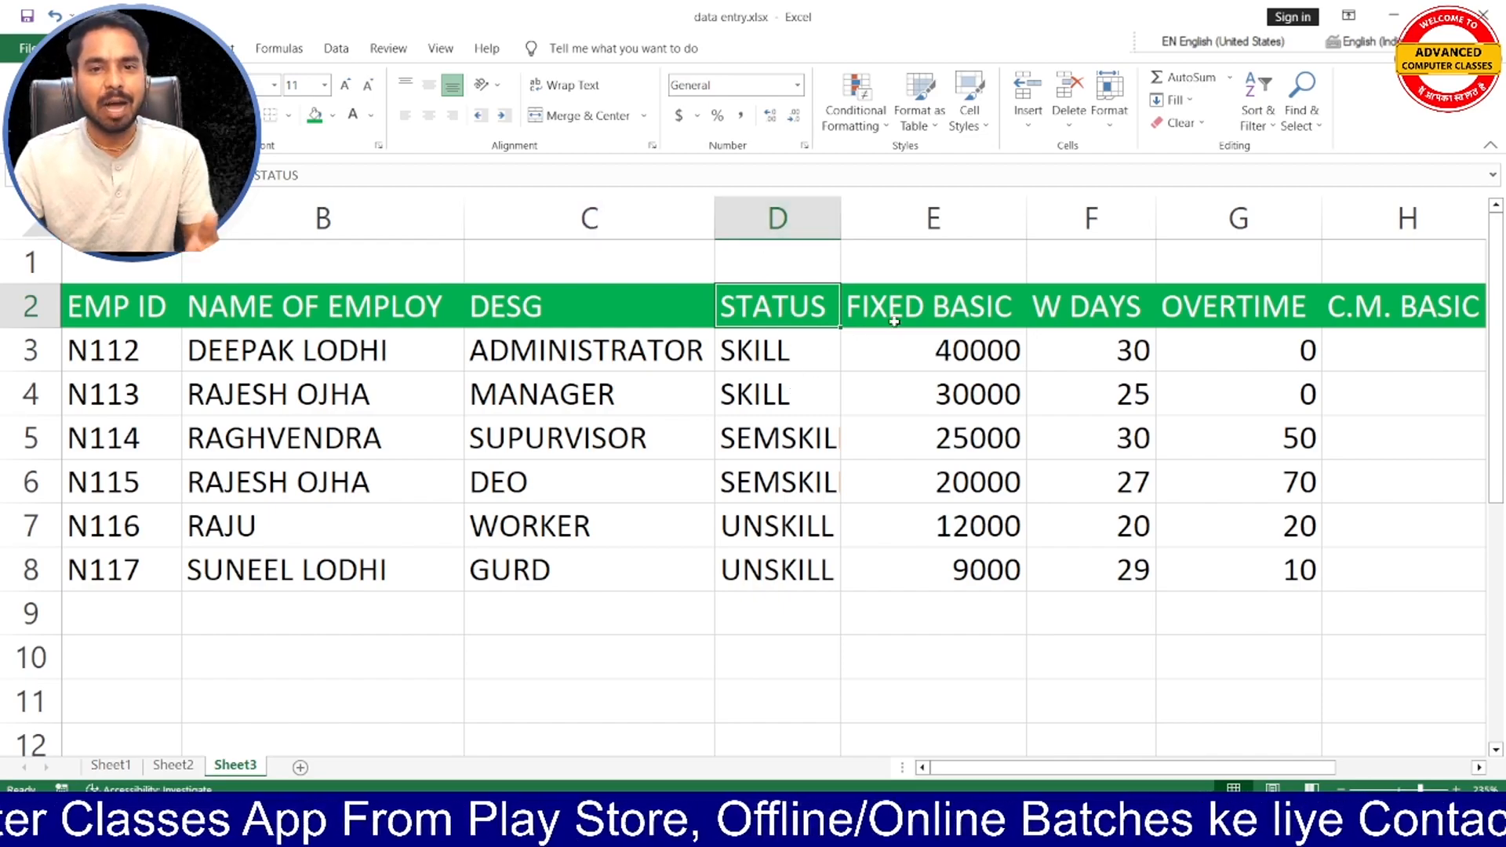
pyautogui.click(938, 331)
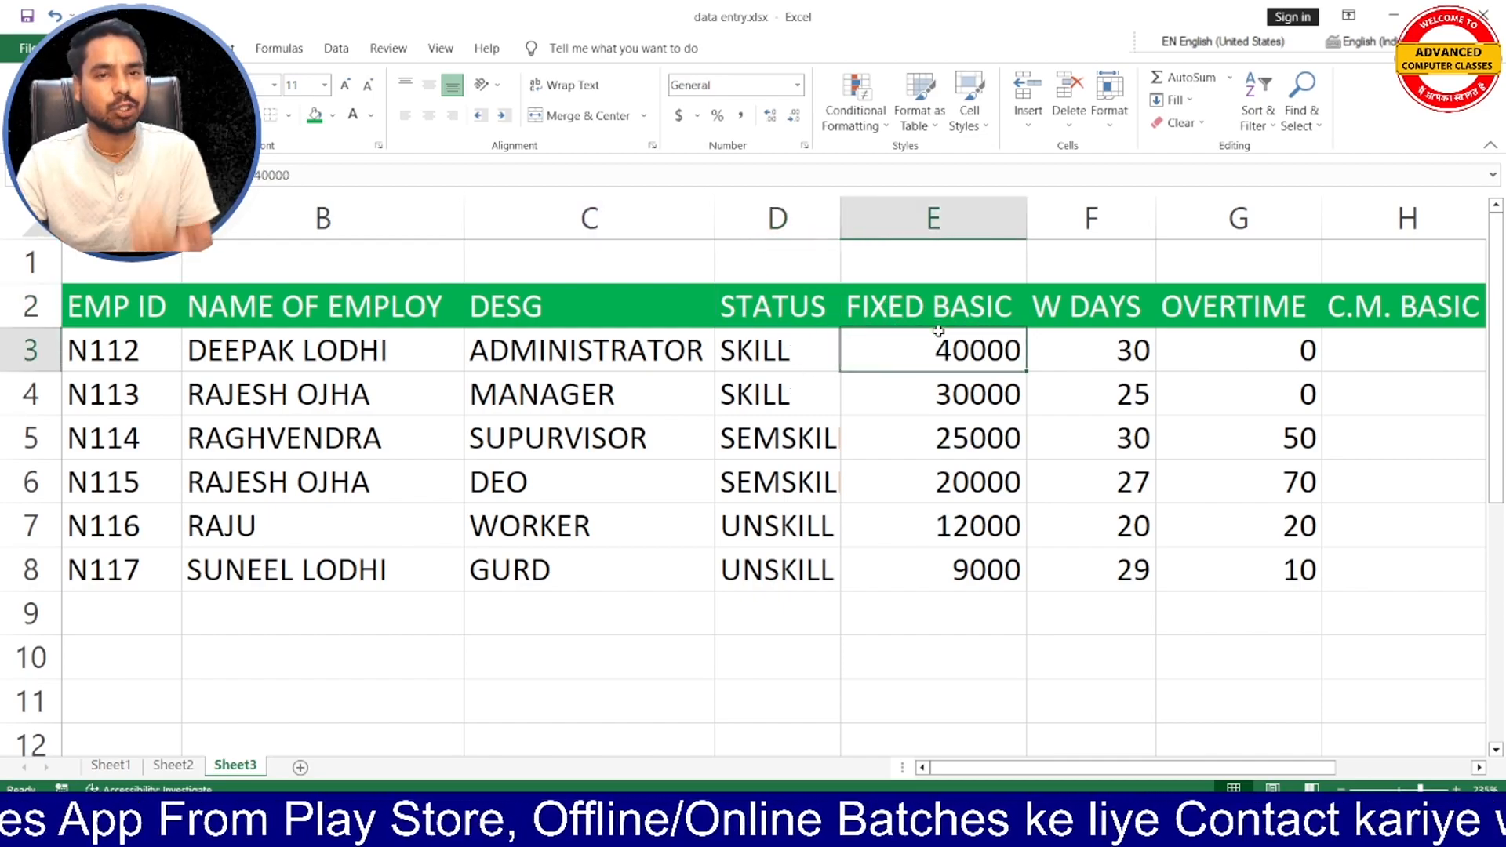
pyautogui.moveTo(941, 343); pyautogui.dragTo(960, 584)
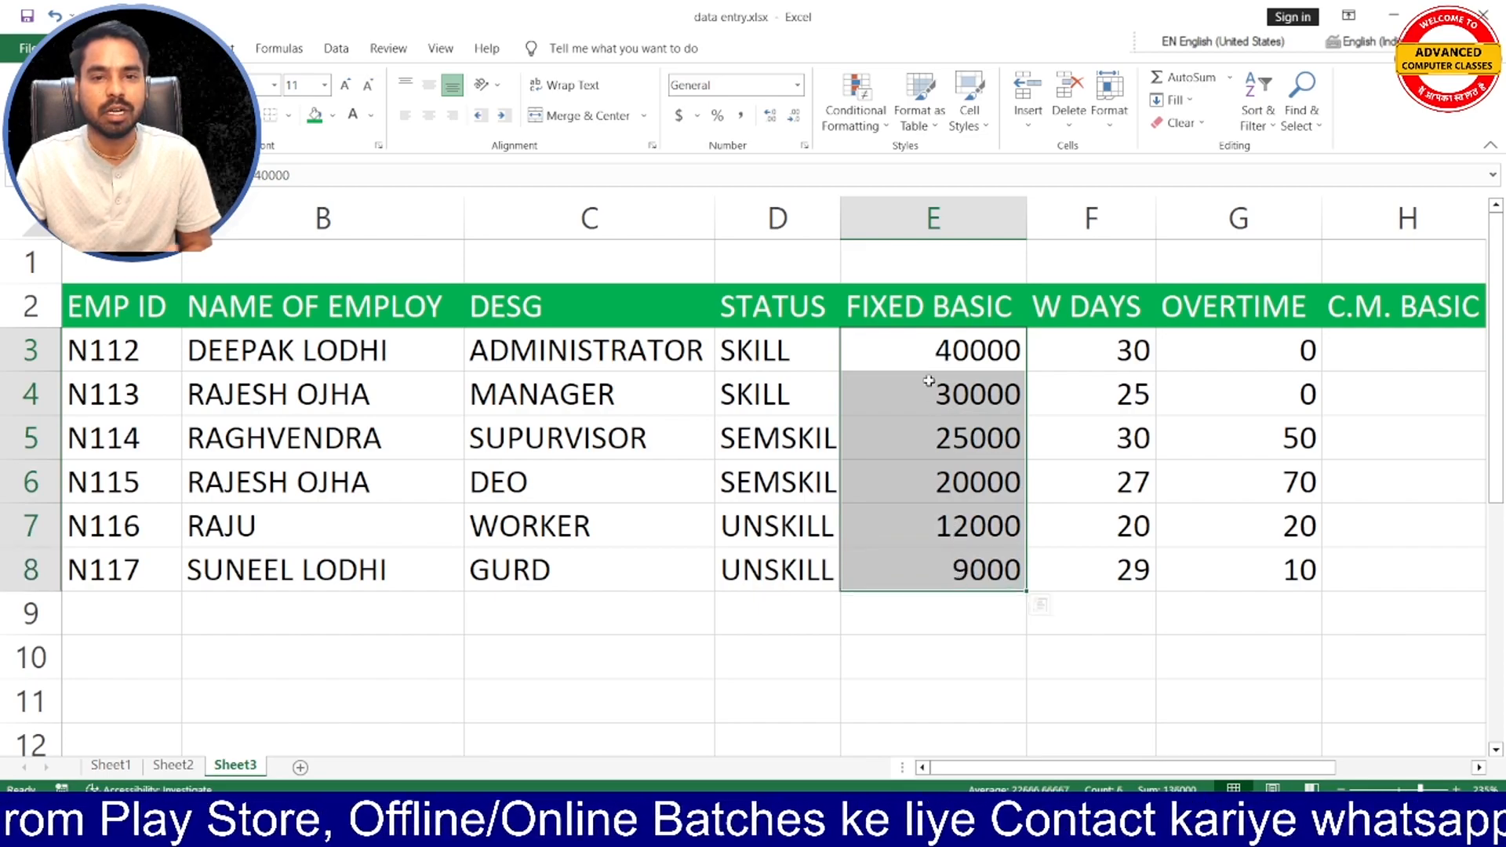
pyautogui.click(959, 348)
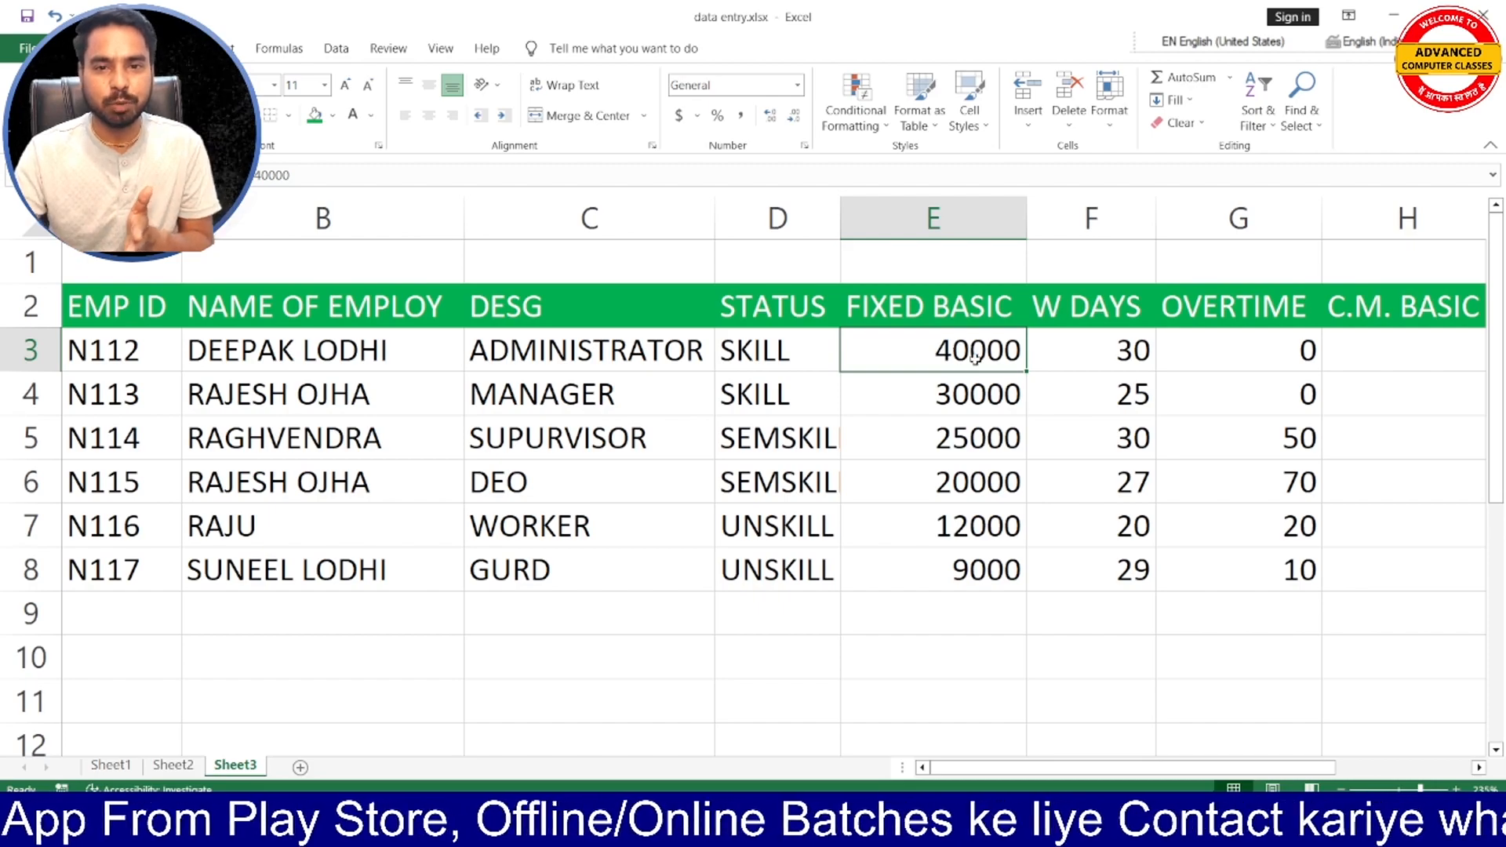
pyautogui.moveTo(971, 353); pyautogui.dragTo(971, 537)
pyautogui.click(972, 367)
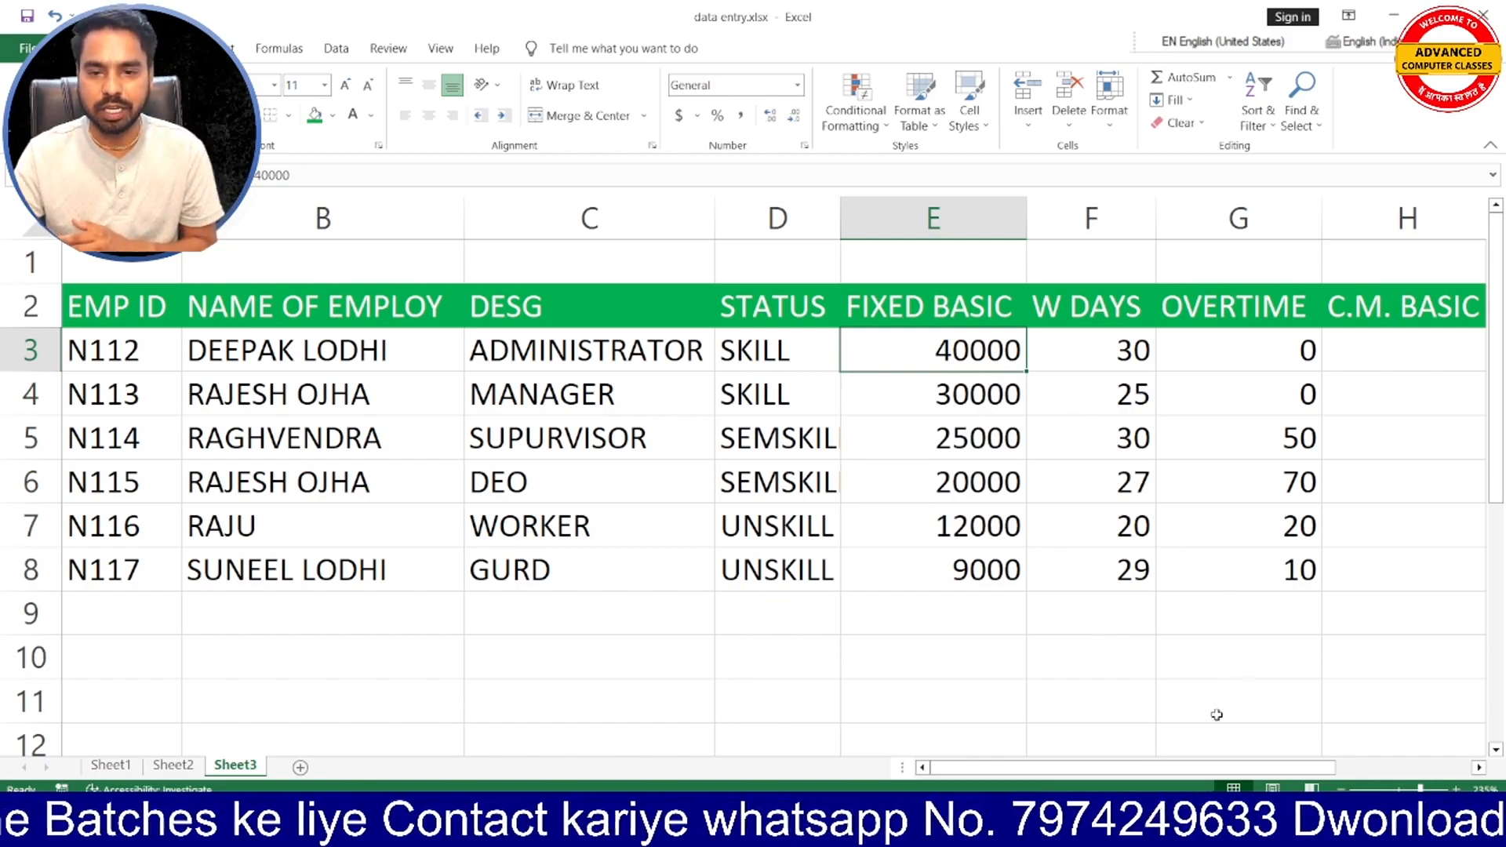
pyautogui.moveTo(1176, 766); pyautogui.dragTo(1294, 773)
pyautogui.click(1145, 313)
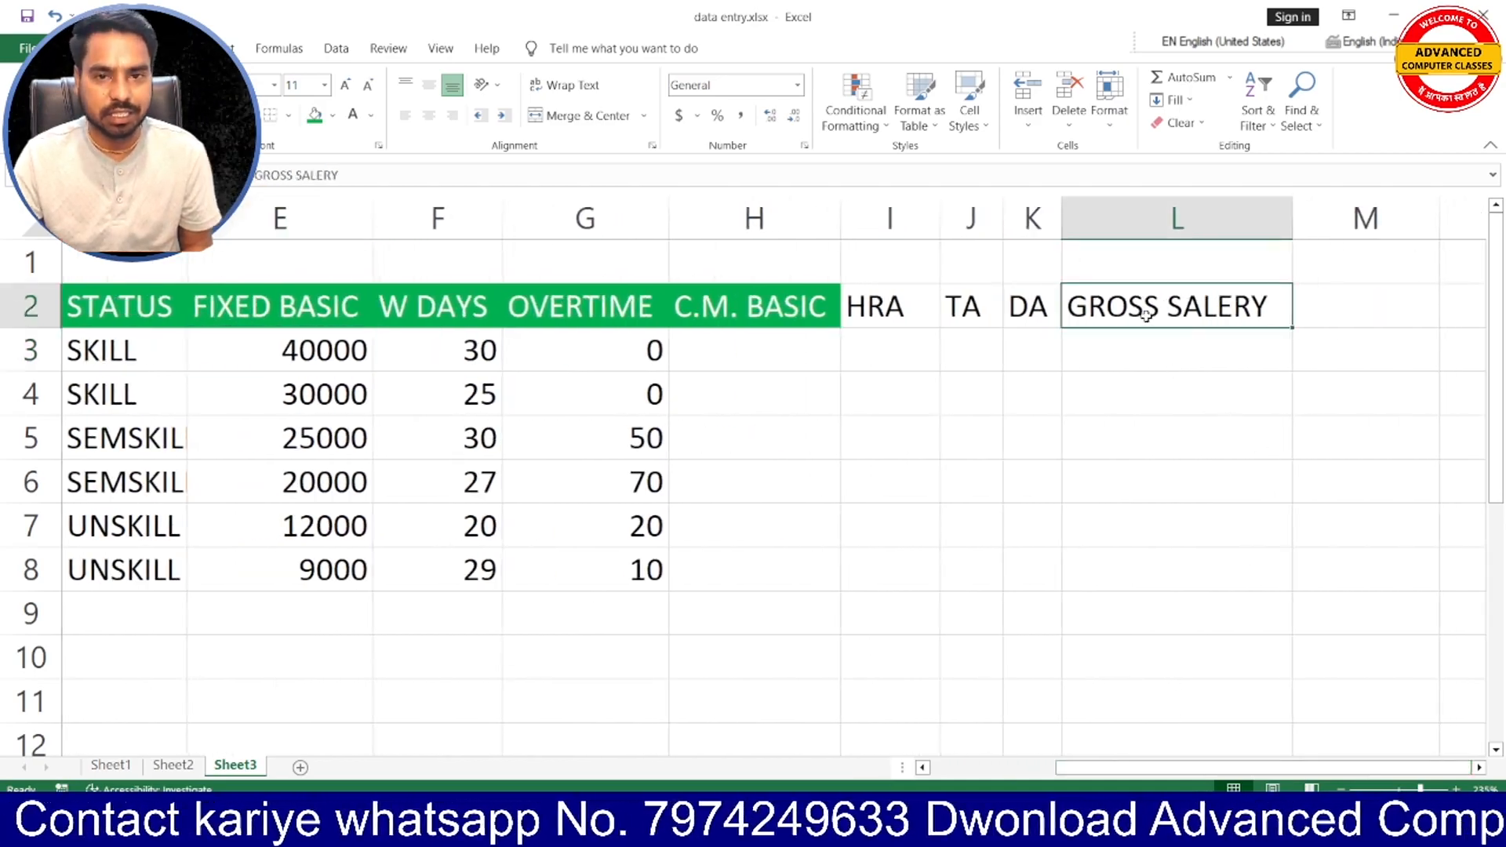
pyautogui.moveTo(1141, 773); pyautogui.dragTo(1055, 776)
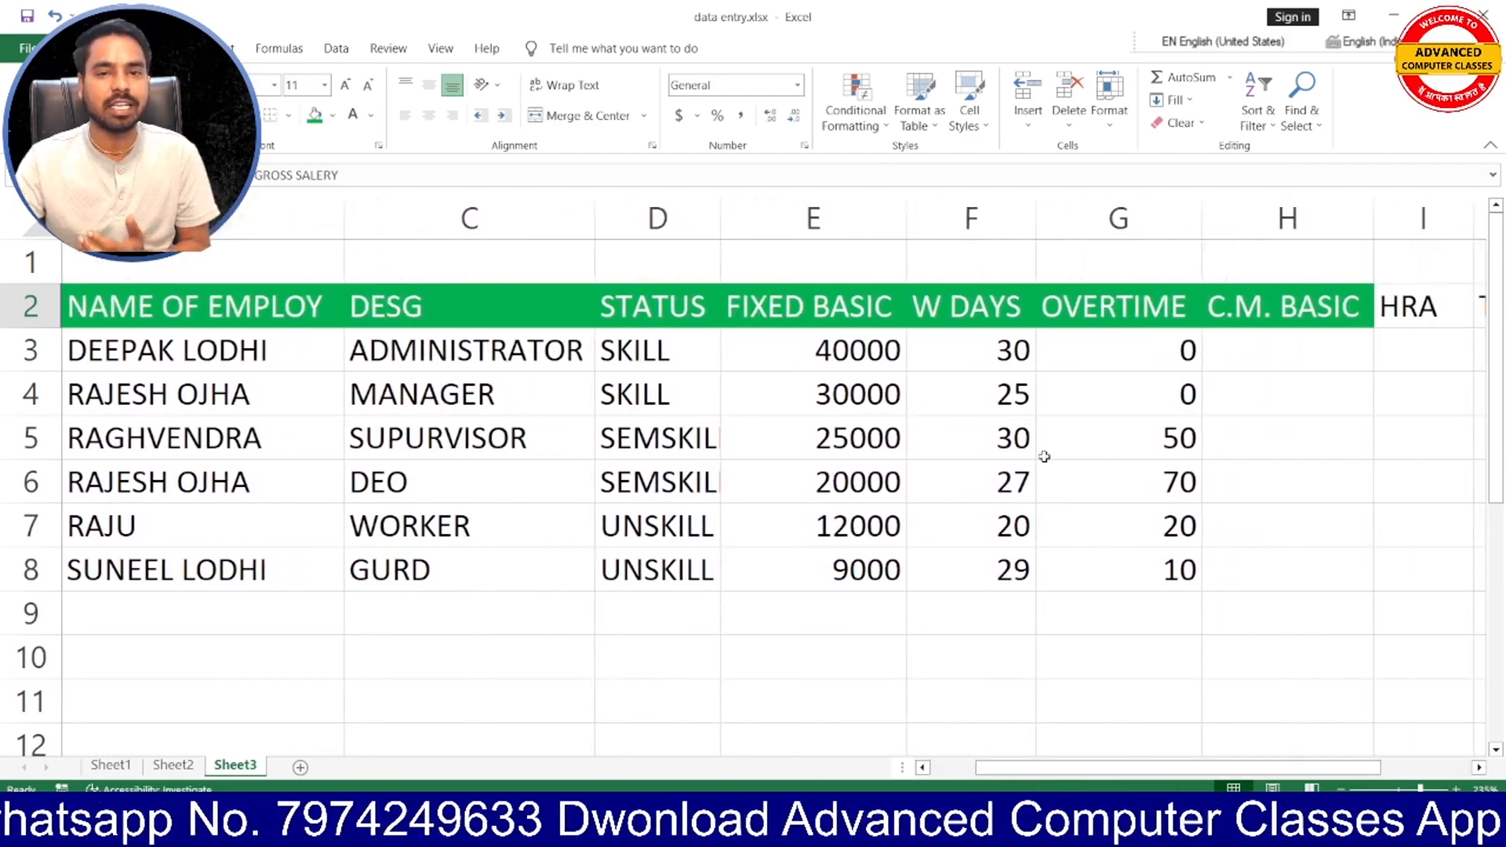
# - Examine the W DAYS values in F3:F8 against the employees listed in the same rows
pyautogui.click(993, 346)
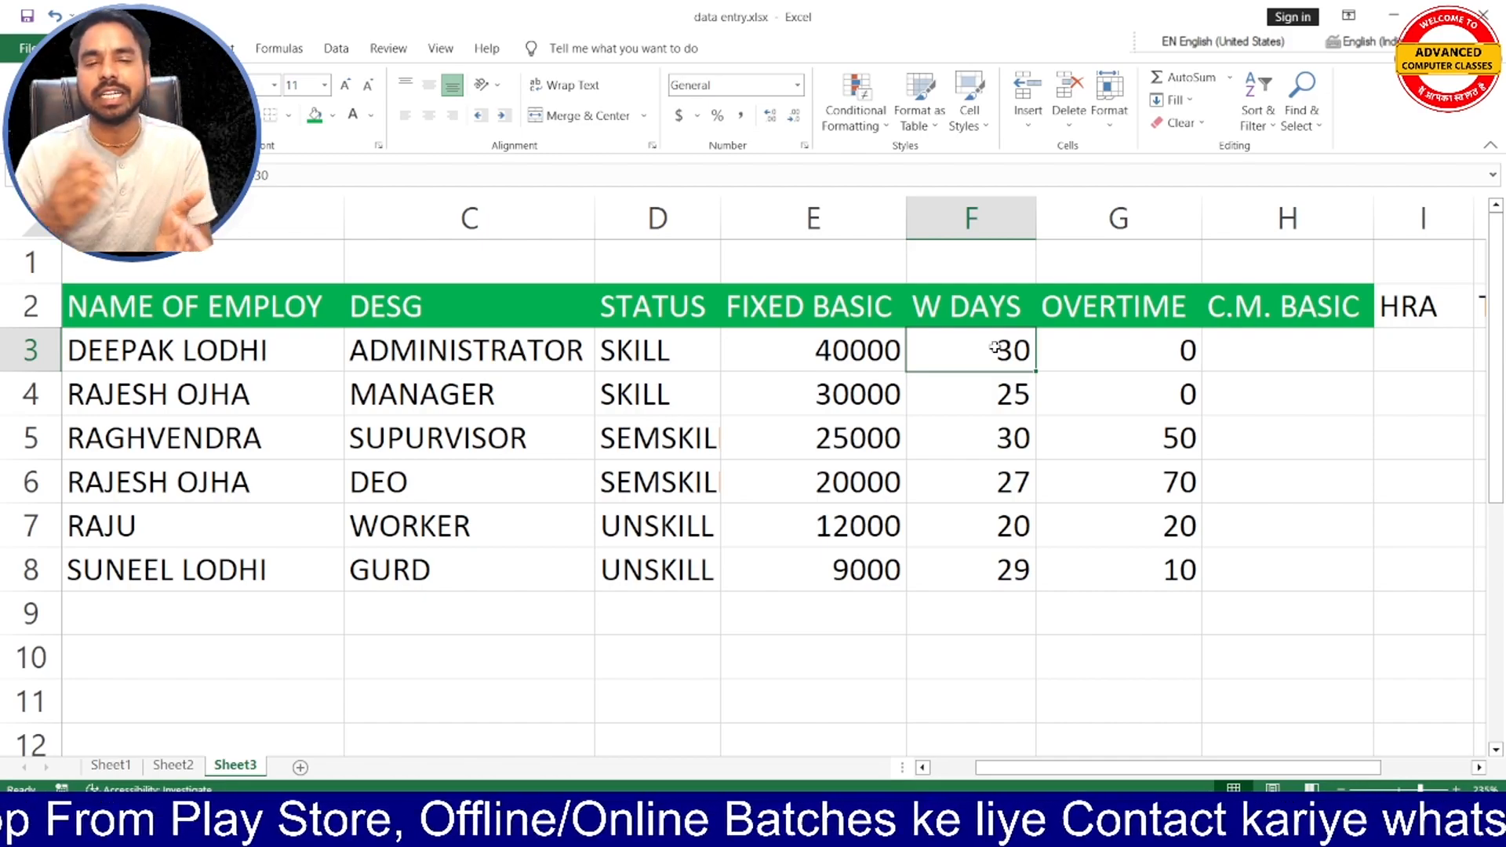
pyautogui.moveTo(994, 351); pyautogui.dragTo(993, 571)
pyautogui.click(969, 339)
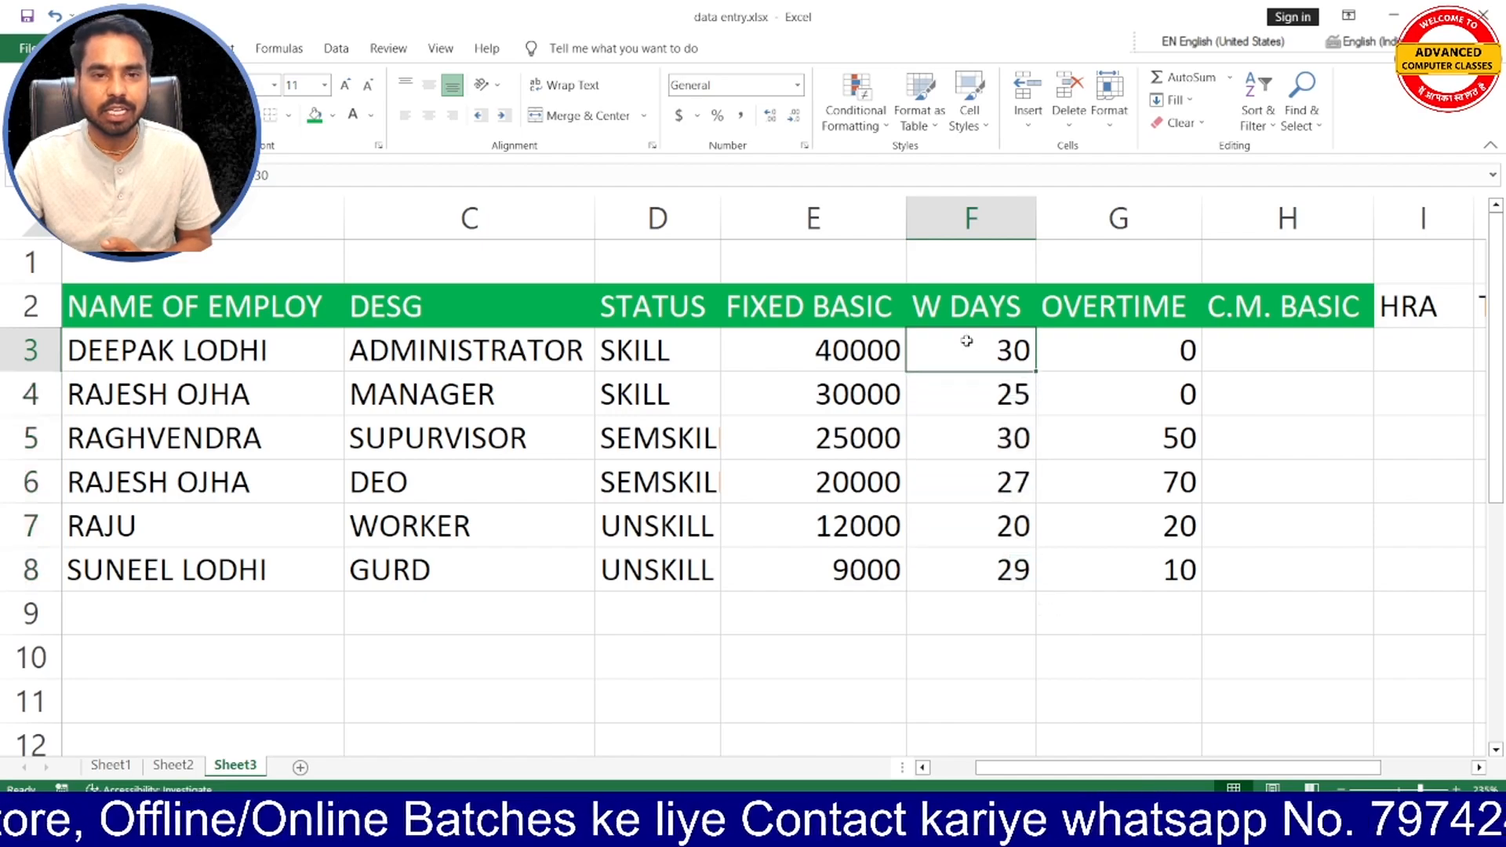
pyautogui.click(219, 350)
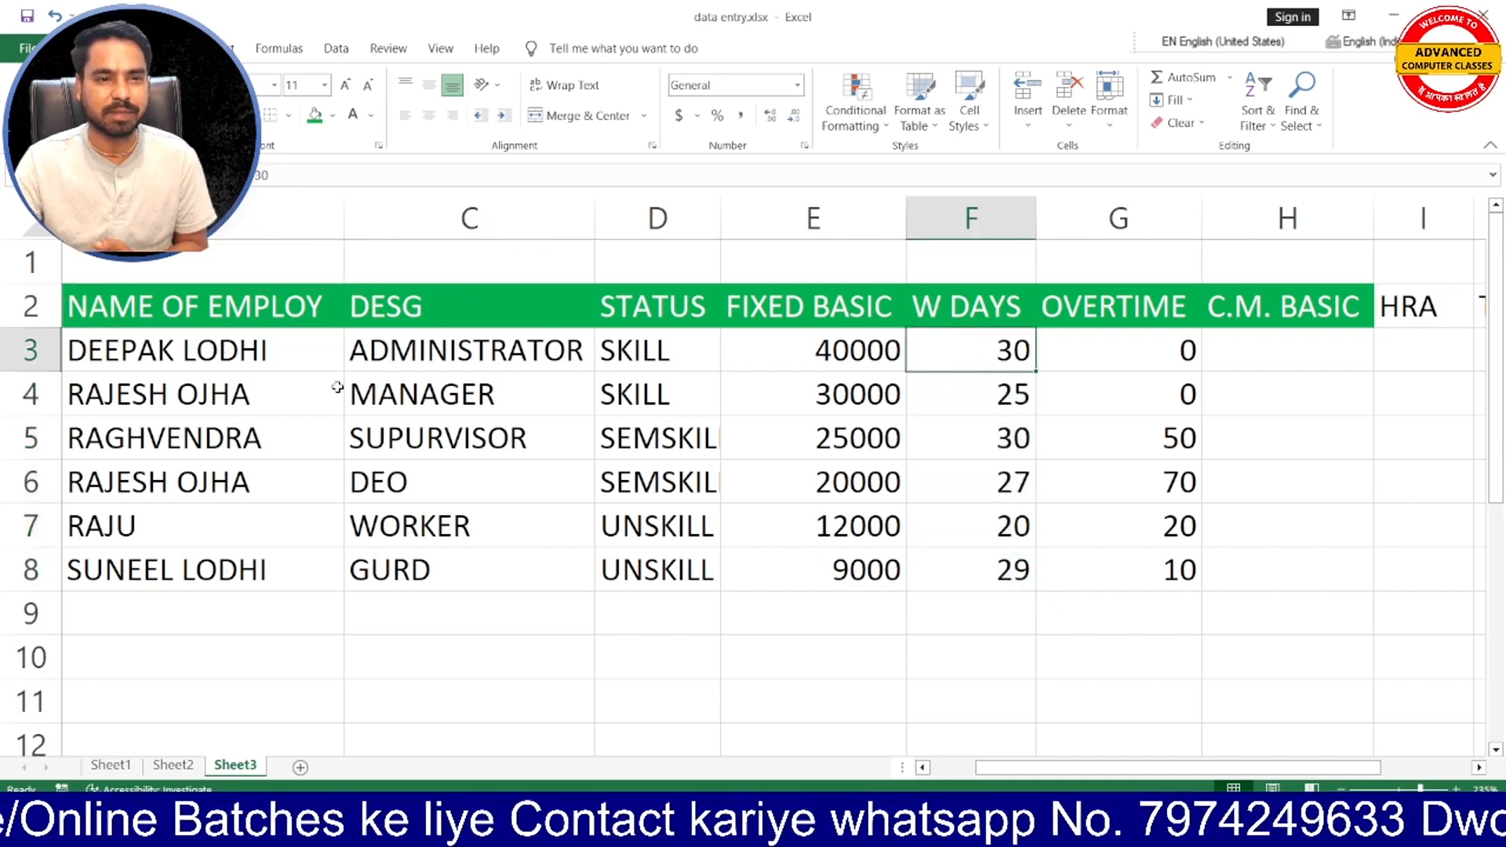
pyautogui.click(167, 404)
pyautogui.click(991, 393)
pyautogui.moveTo(997, 358); pyautogui.dragTo(1003, 558)
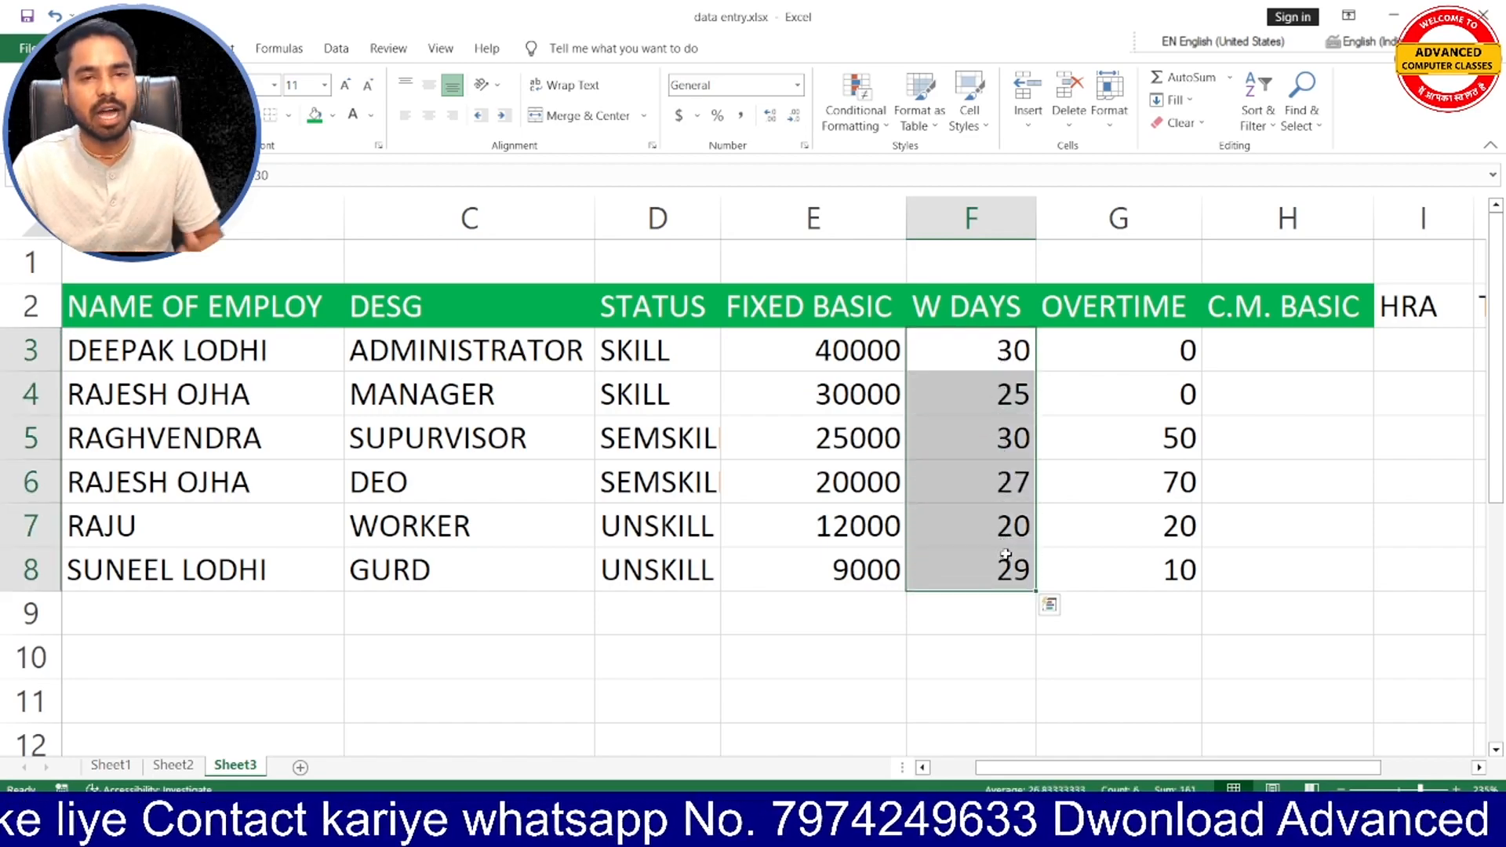
pyautogui.click(1003, 354)
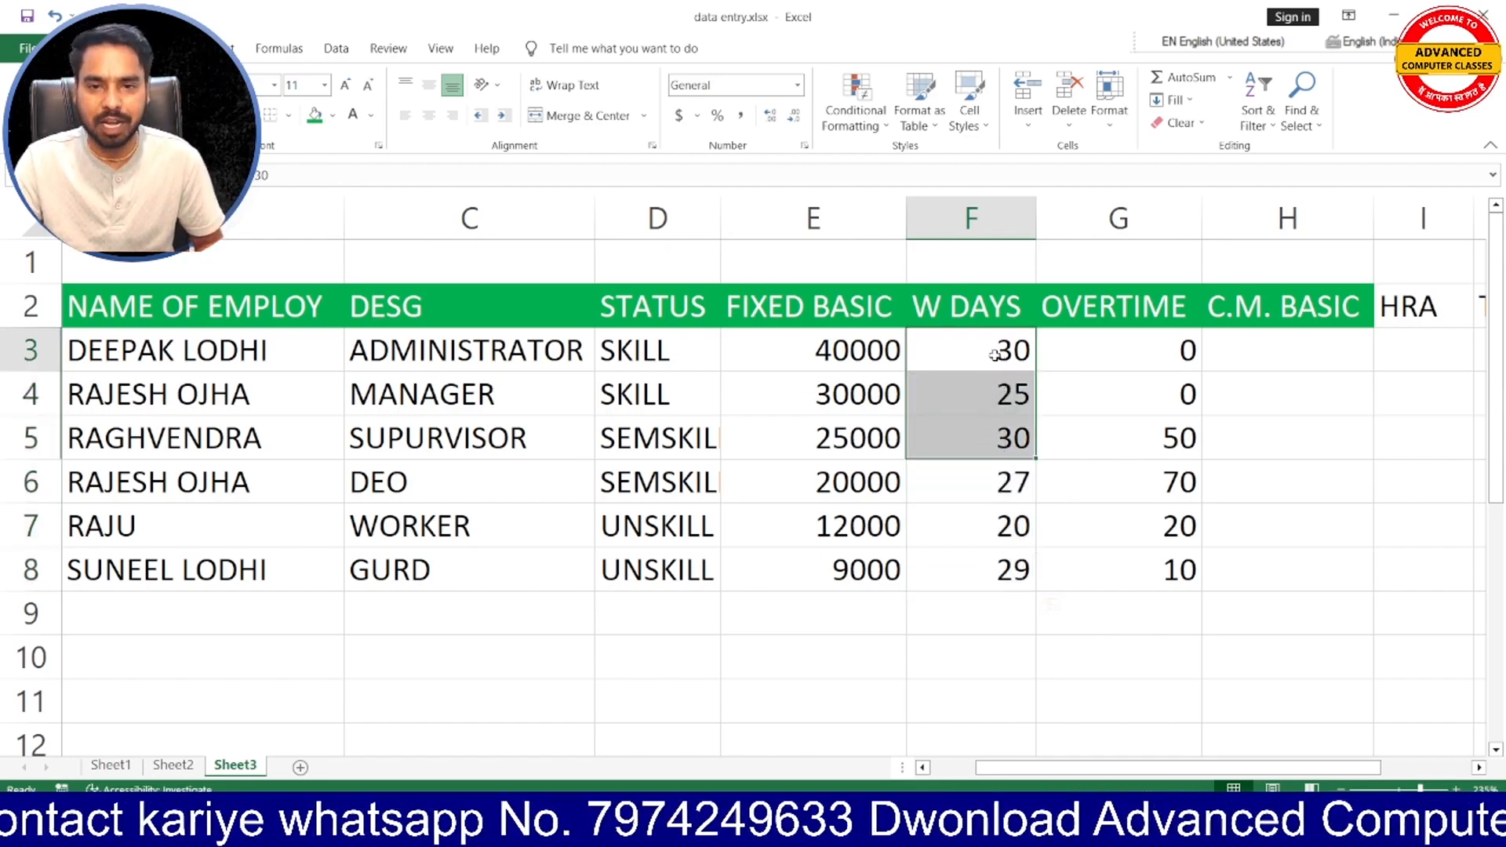
# - Compare each designation in column C with its OVERTIME value in G3:G8
pyautogui.click(1112, 374)
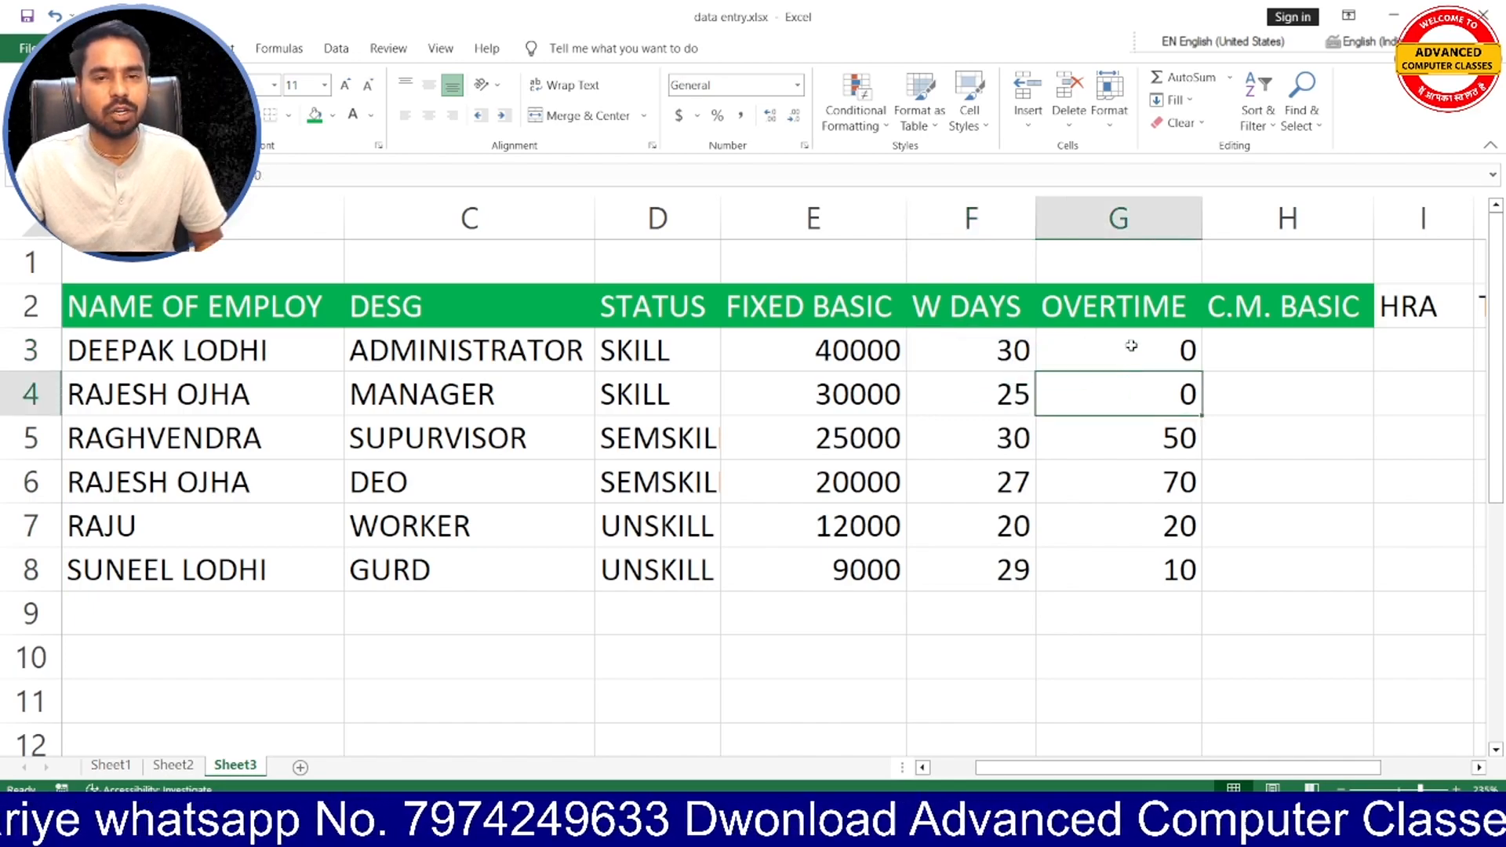
pyautogui.click(1130, 345)
pyautogui.click(459, 349)
pyautogui.click(1085, 349)
pyautogui.click(439, 403)
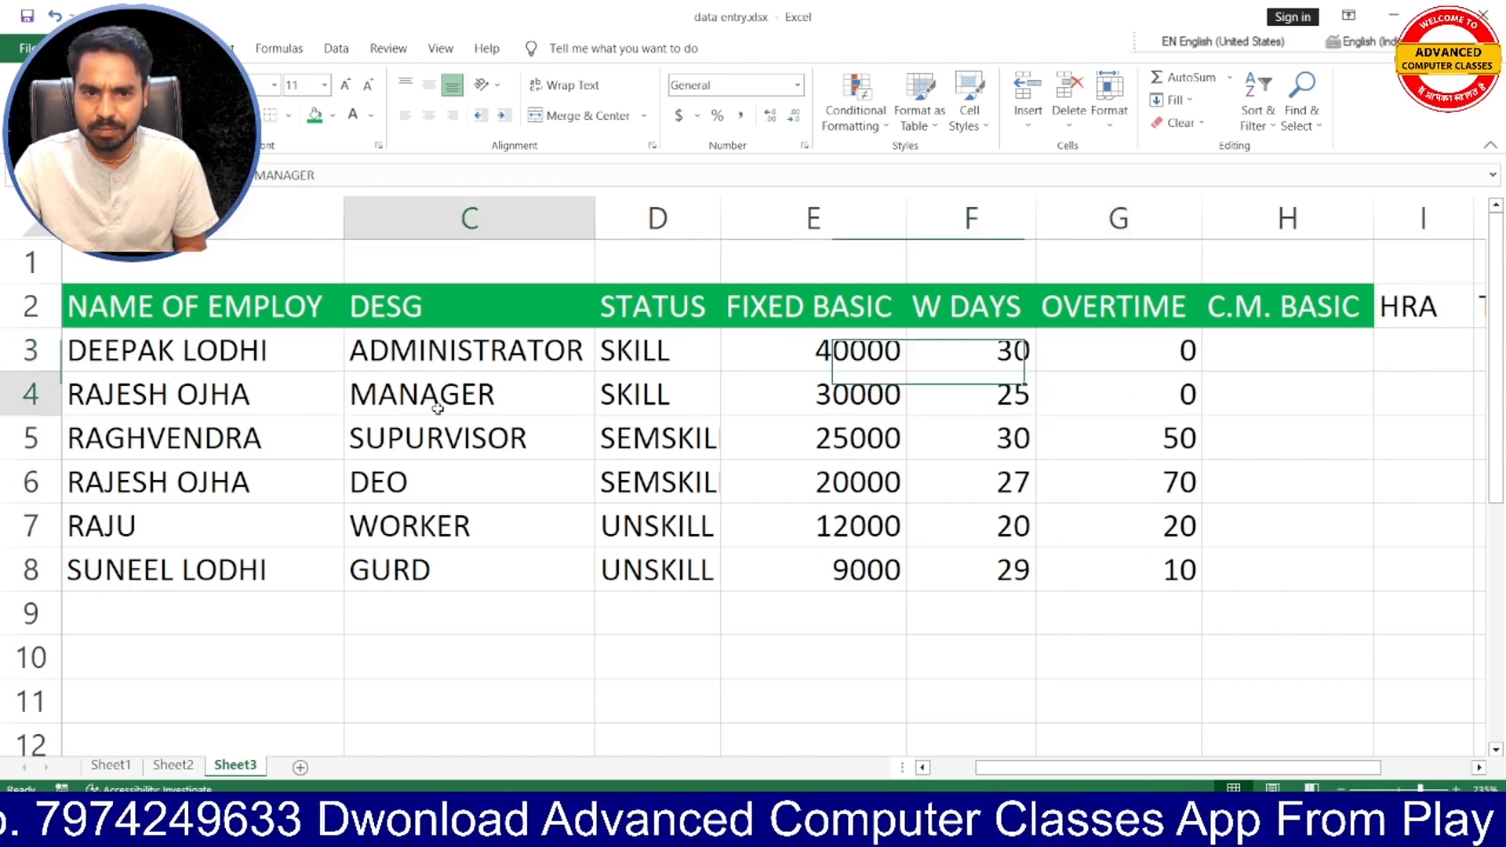
pyautogui.click(1193, 404)
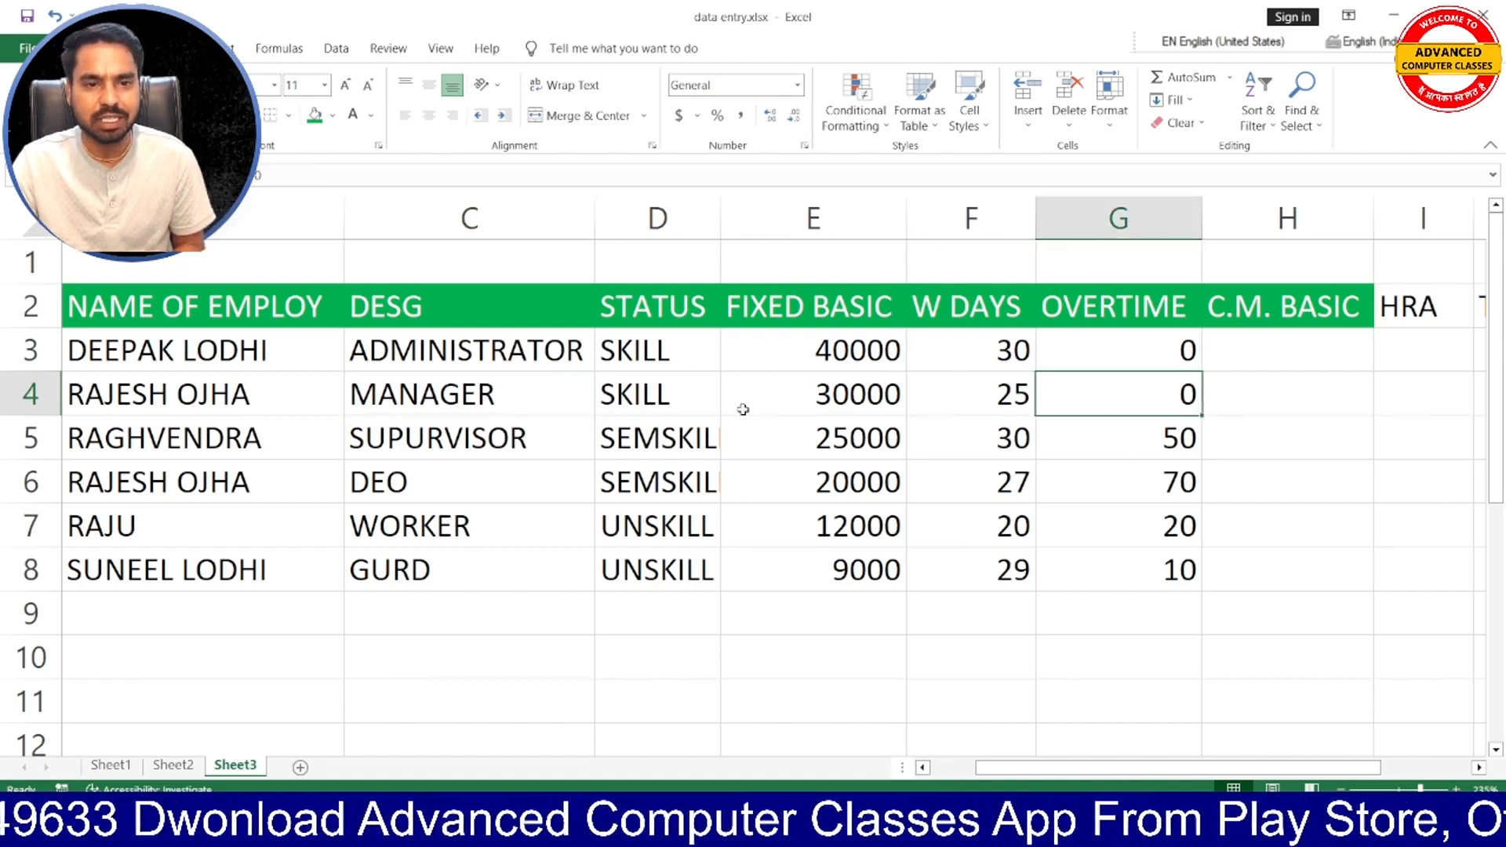
pyautogui.click(496, 435)
pyautogui.click(1176, 437)
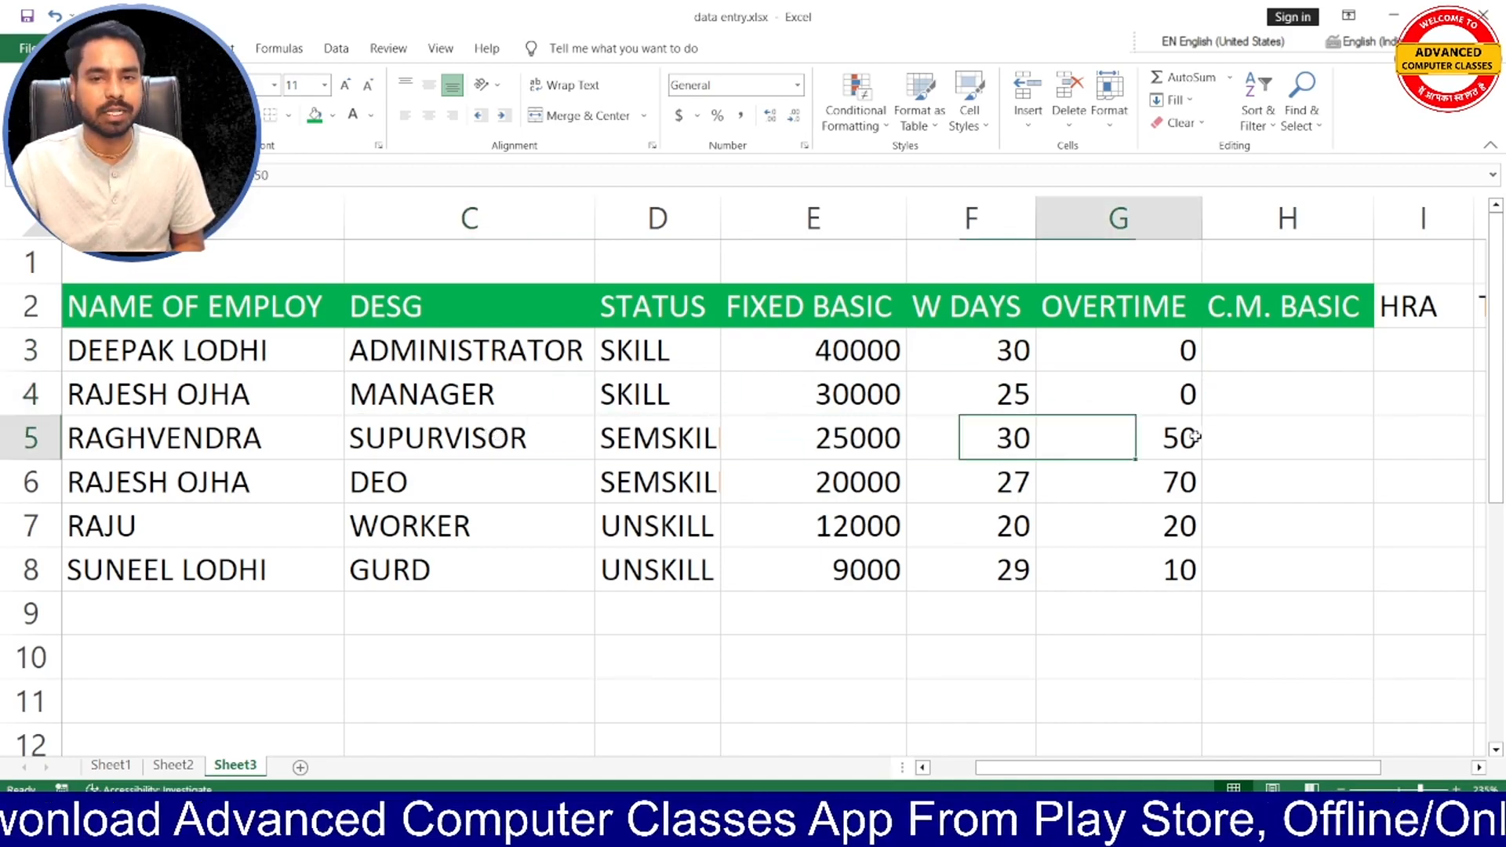
pyautogui.click(449, 480)
pyautogui.click(449, 524)
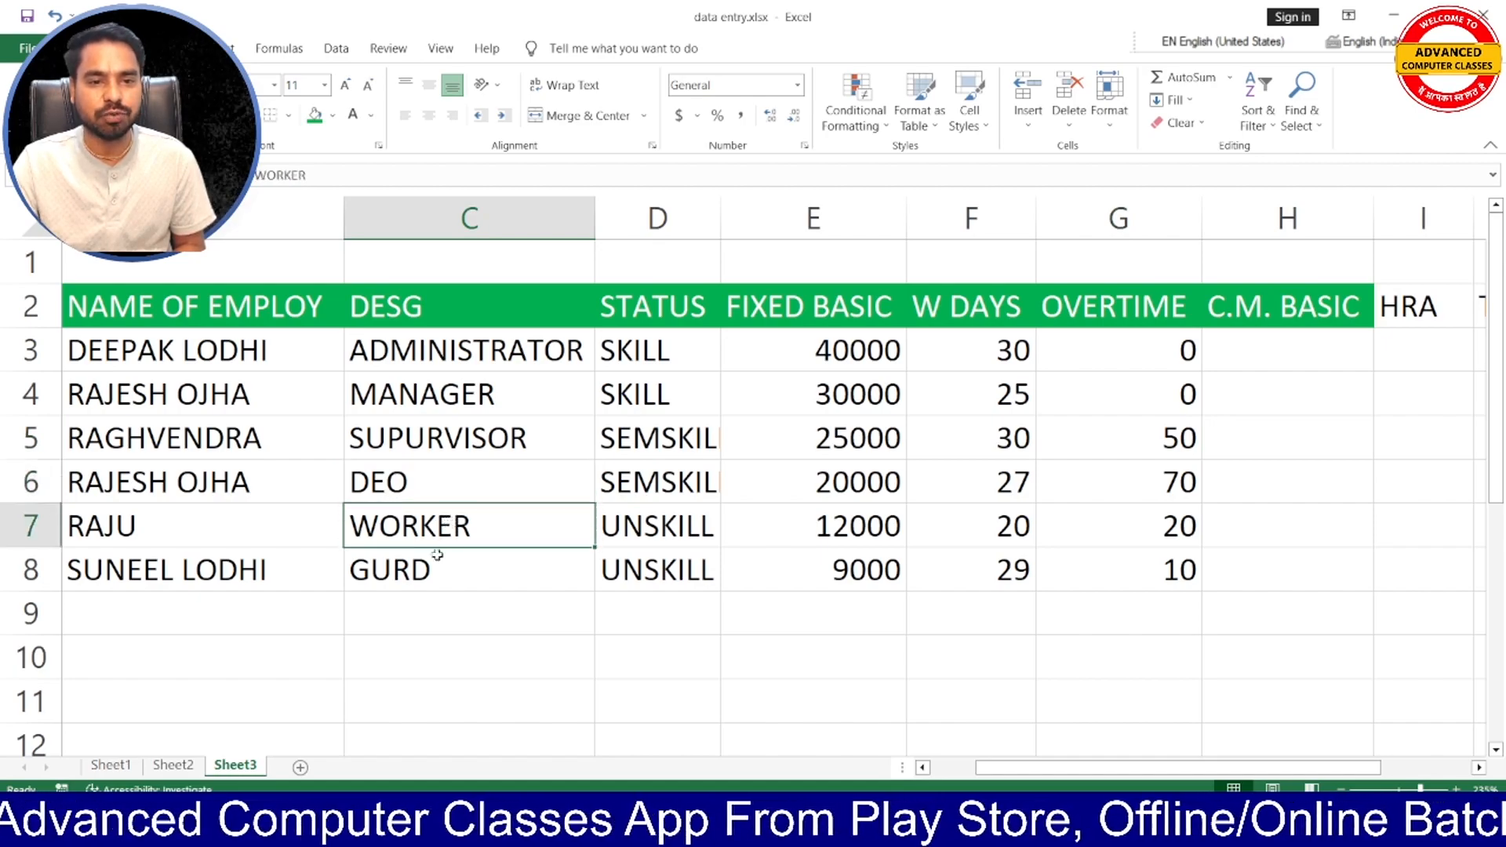
pyautogui.click(431, 574)
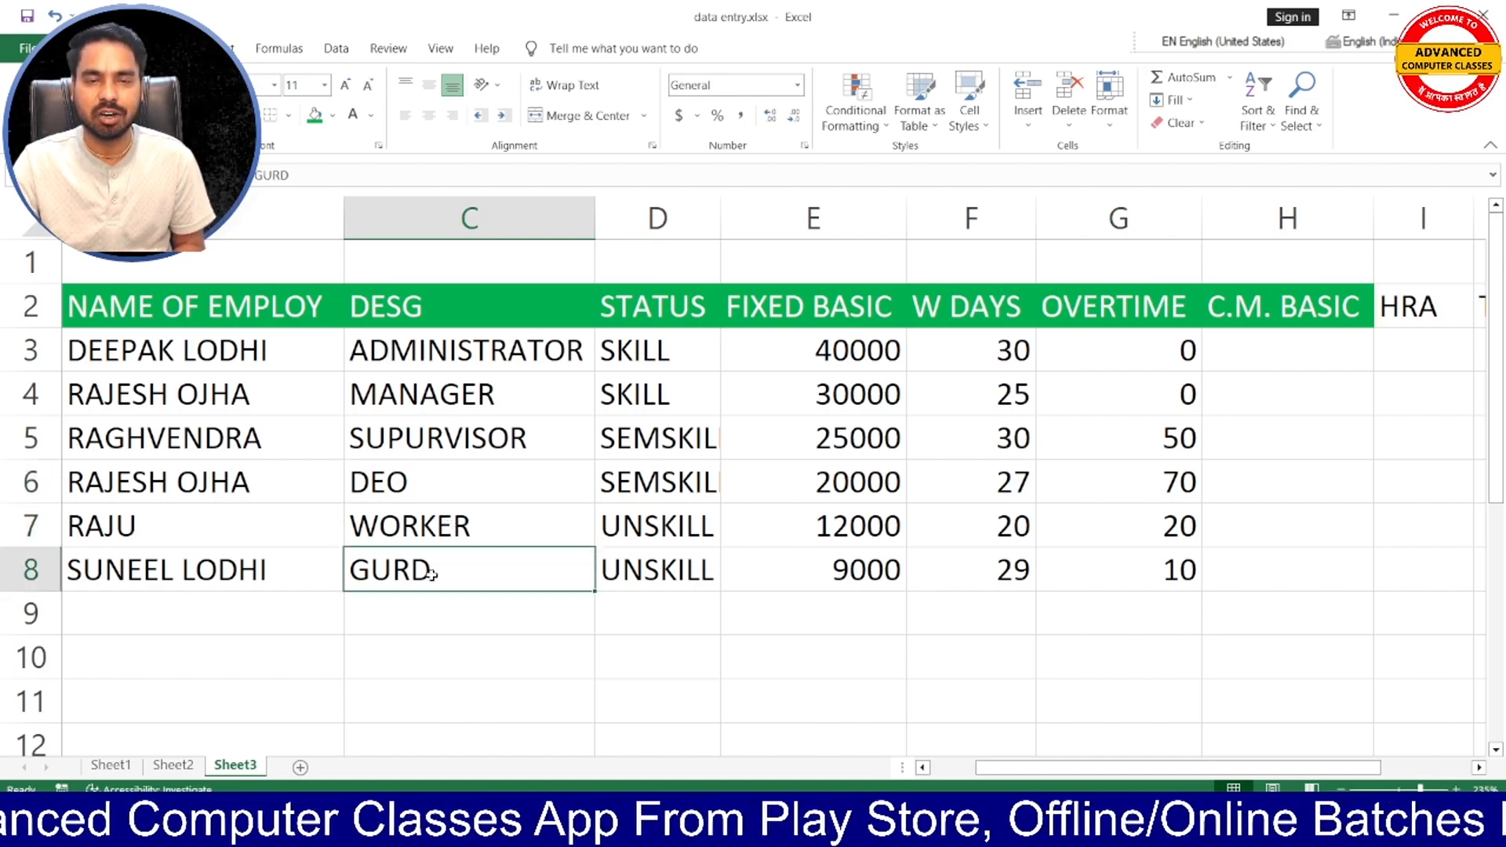
pyautogui.click(1127, 491)
pyautogui.click(1135, 530)
pyautogui.click(1137, 574)
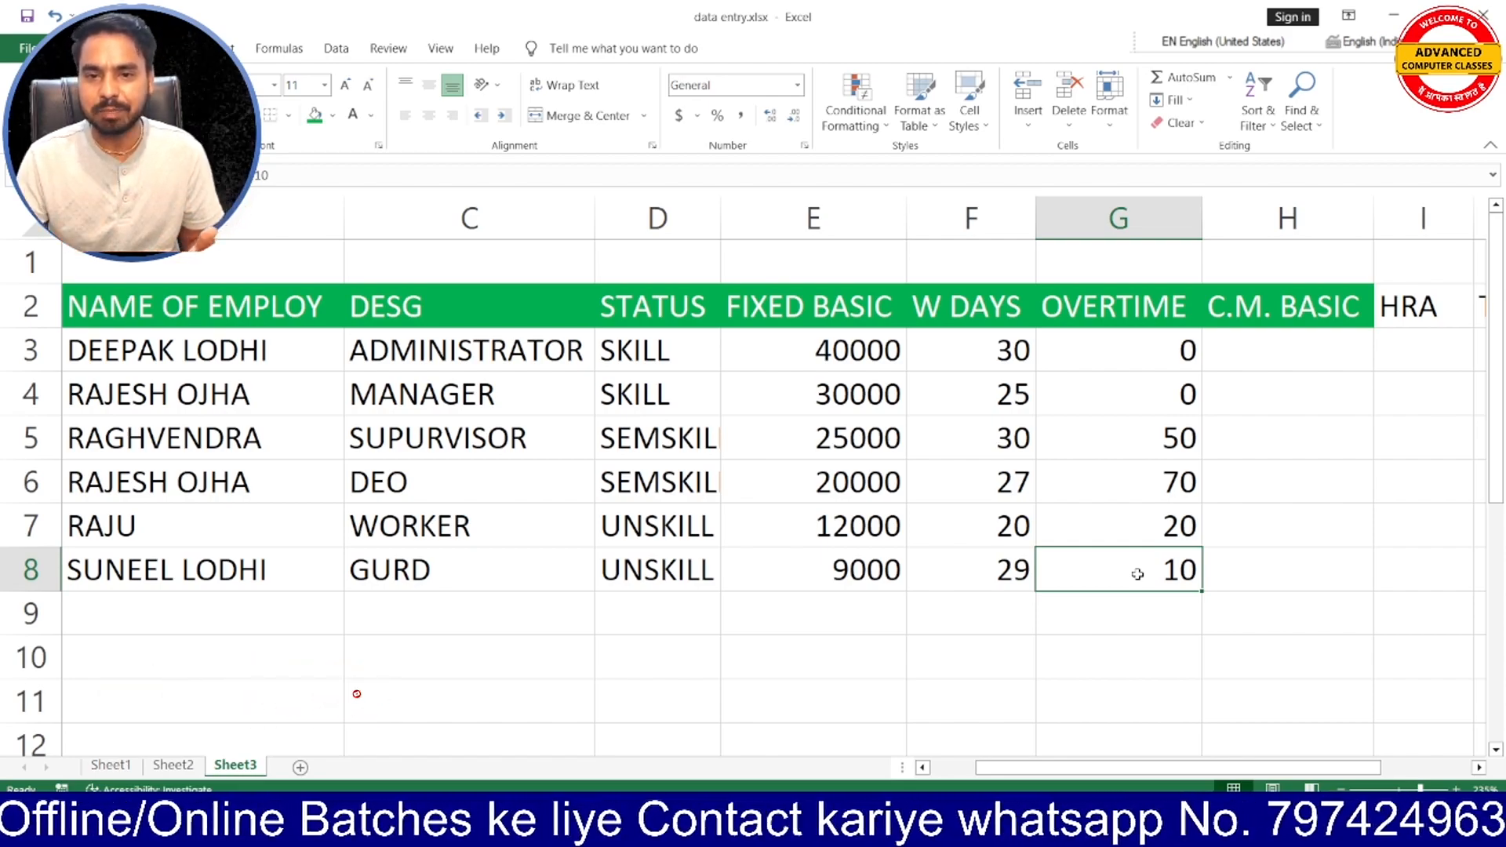
# - Enter the unit label "h" in cell G9, directly beneath the OVERTIME values
pyautogui.click(1135, 609)
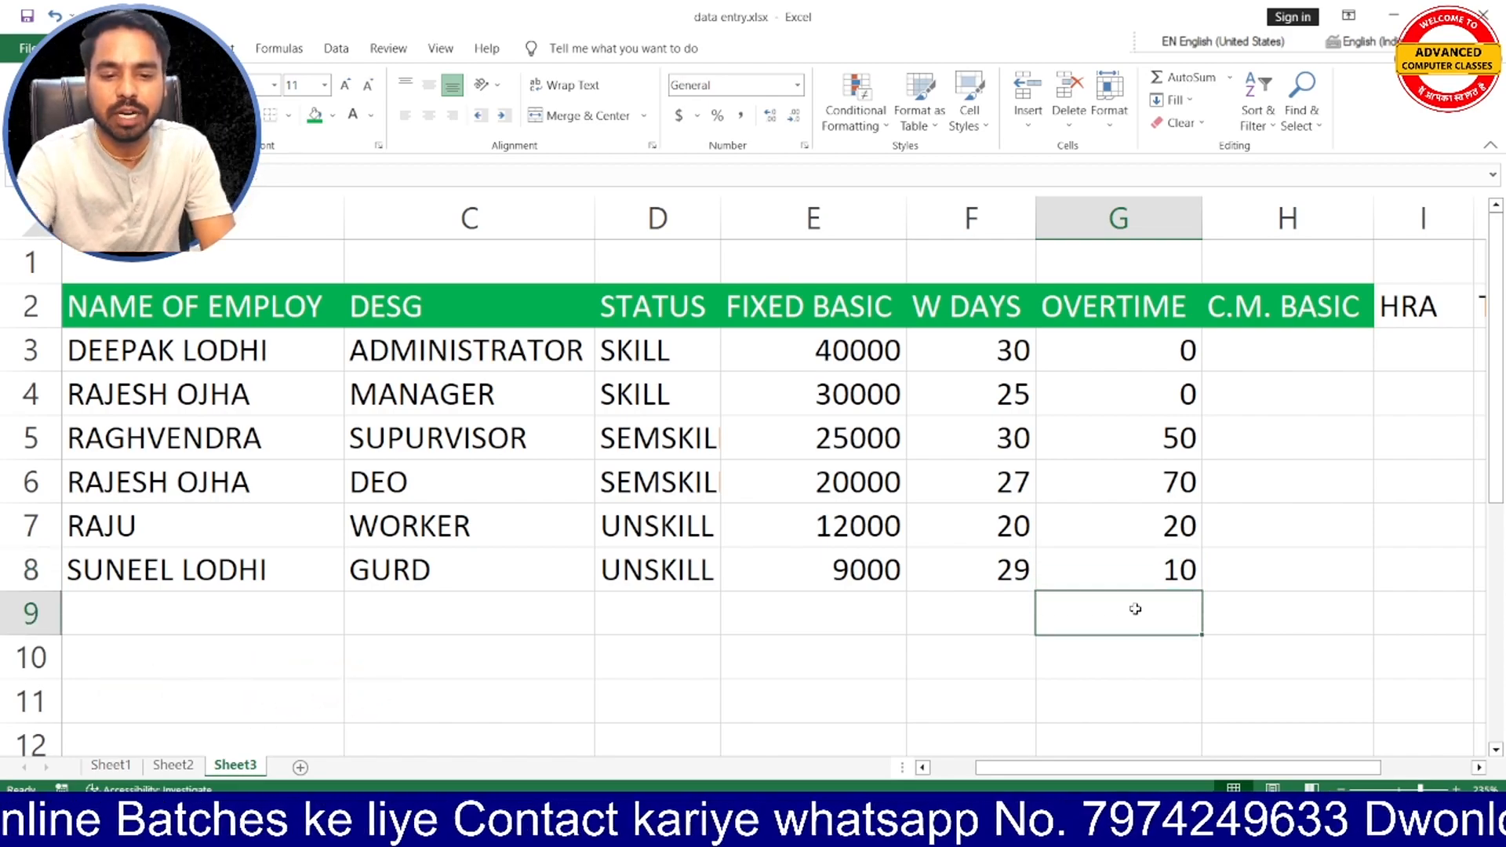
pyautogui.write('h')
pyautogui.click(944, 611)
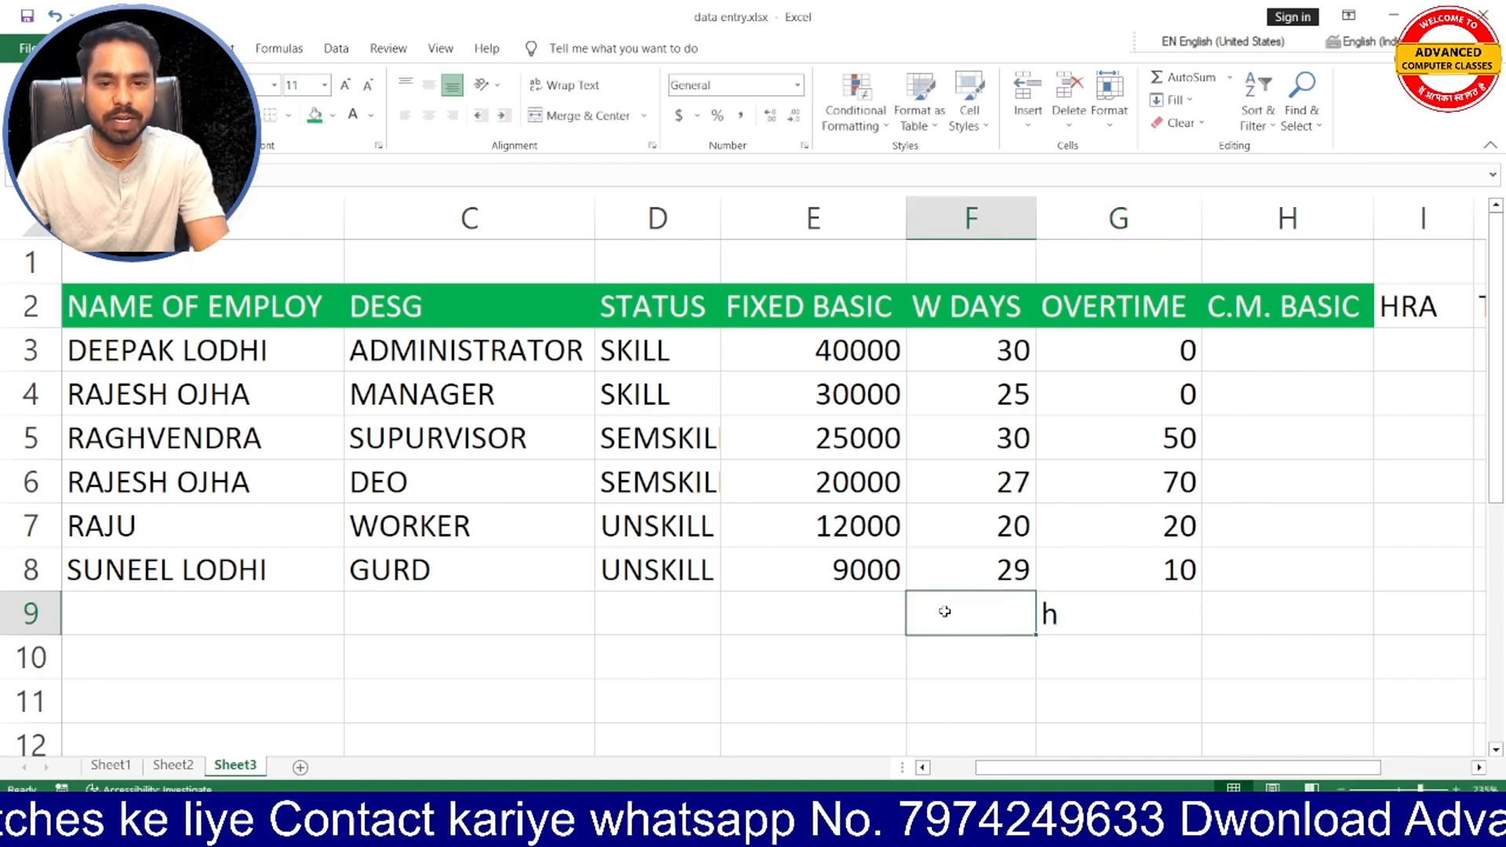
# - Enter the unit label "day" in cell F9, directly beneath the W DAYS values
pyautogui.write('day')
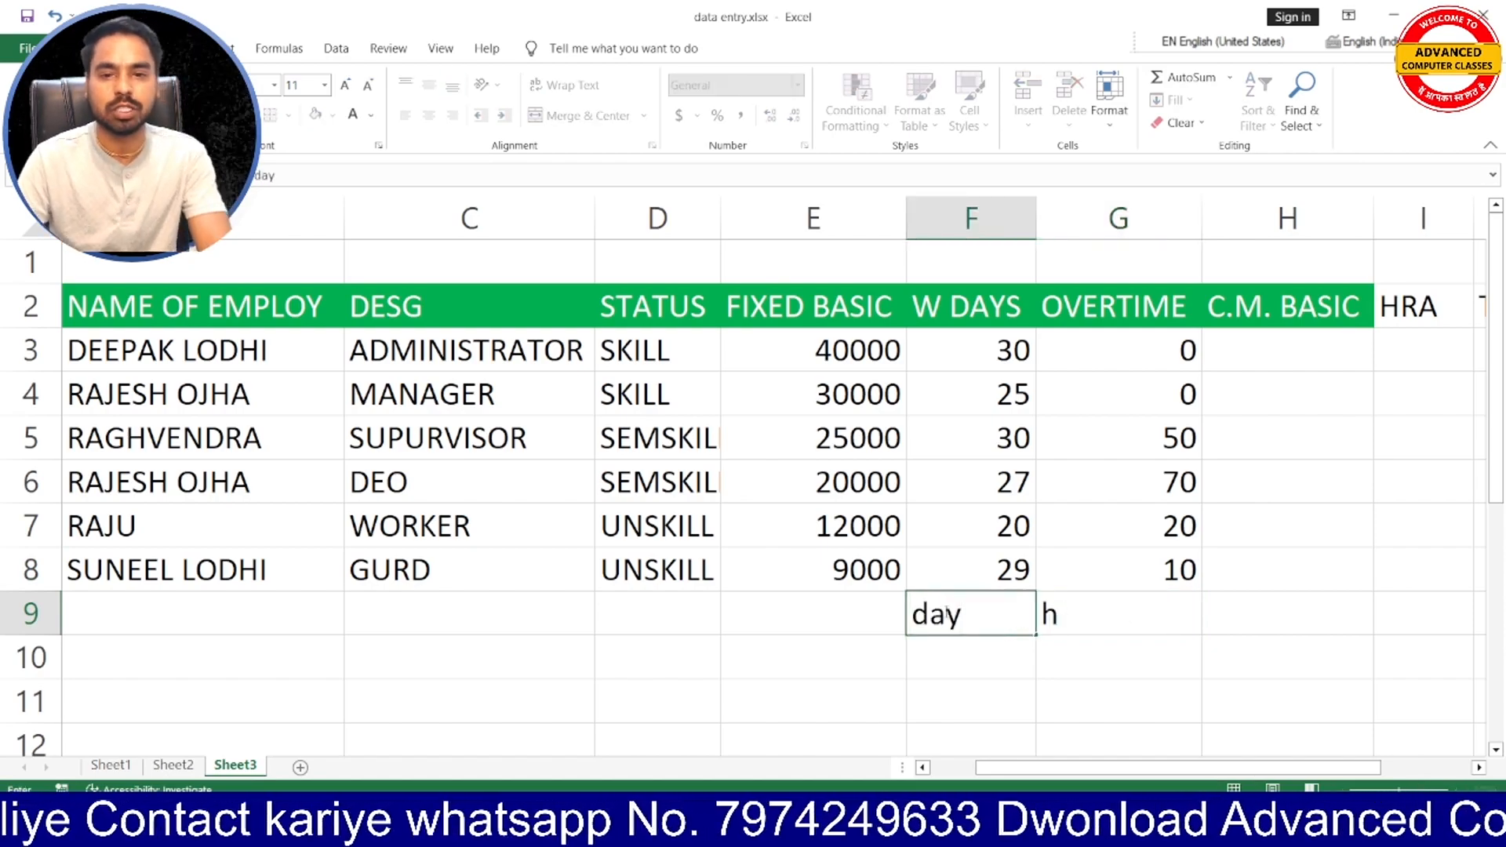
pyautogui.click(1082, 615)
# - Review the OVERTIME hours in G5:G8 for the supervisor, DEO, worker and guard rows
pyautogui.click(1174, 437)
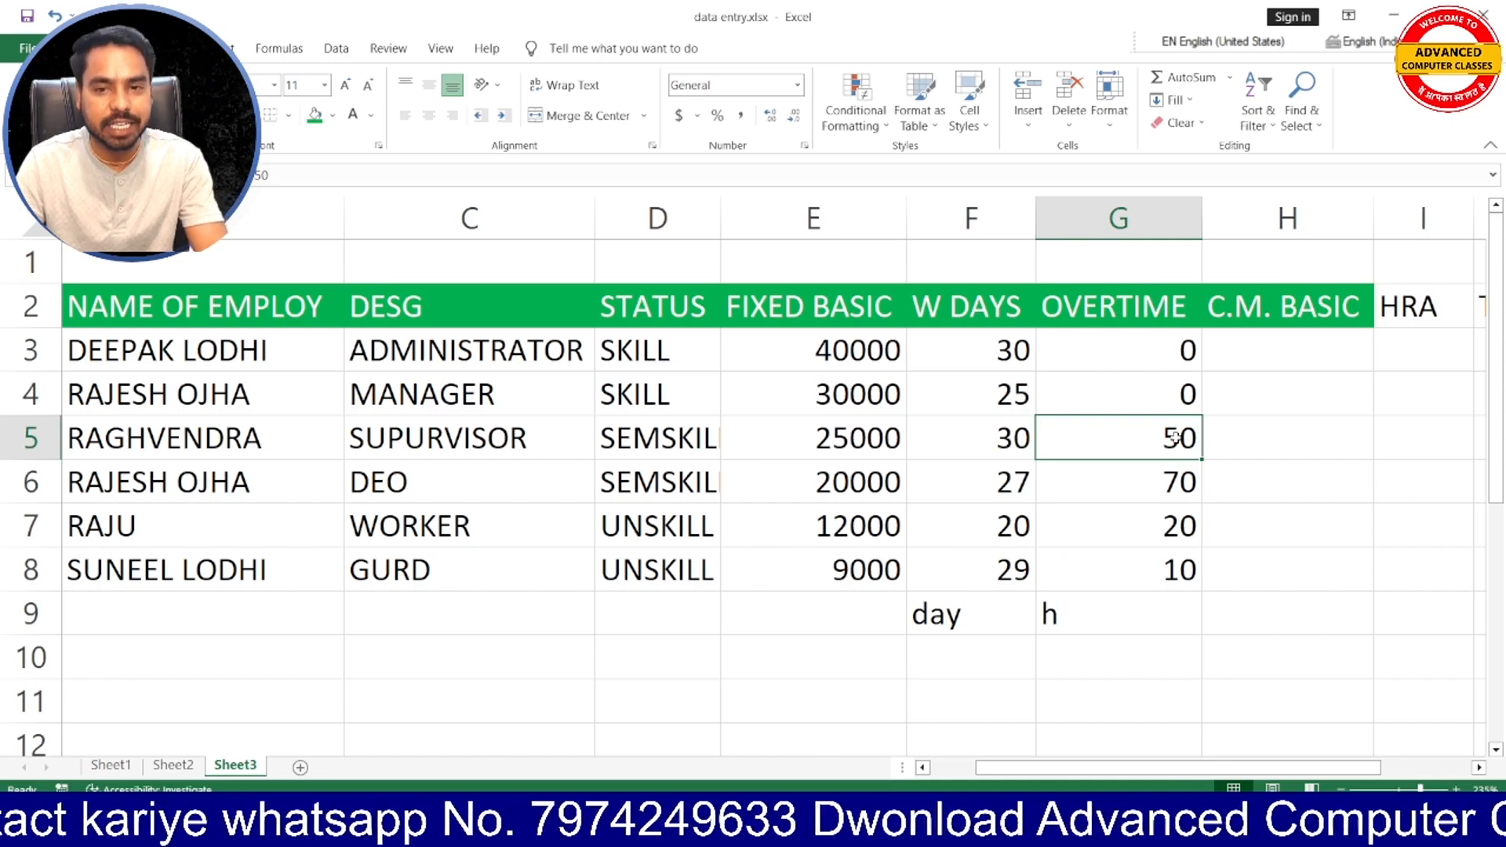
pyautogui.click(1174, 481)
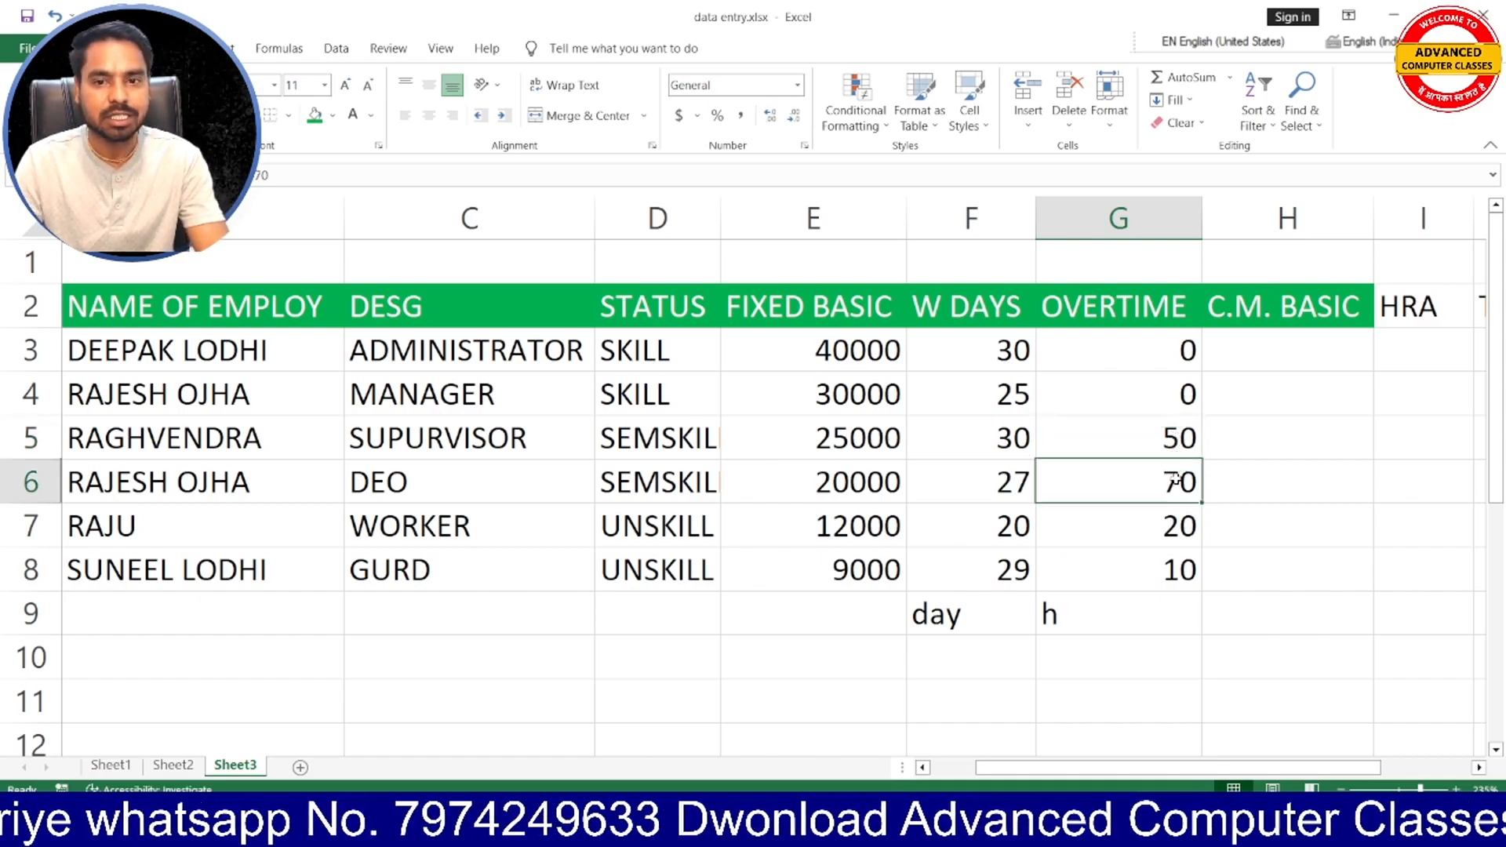
pyautogui.click(1174, 525)
pyautogui.click(1172, 578)
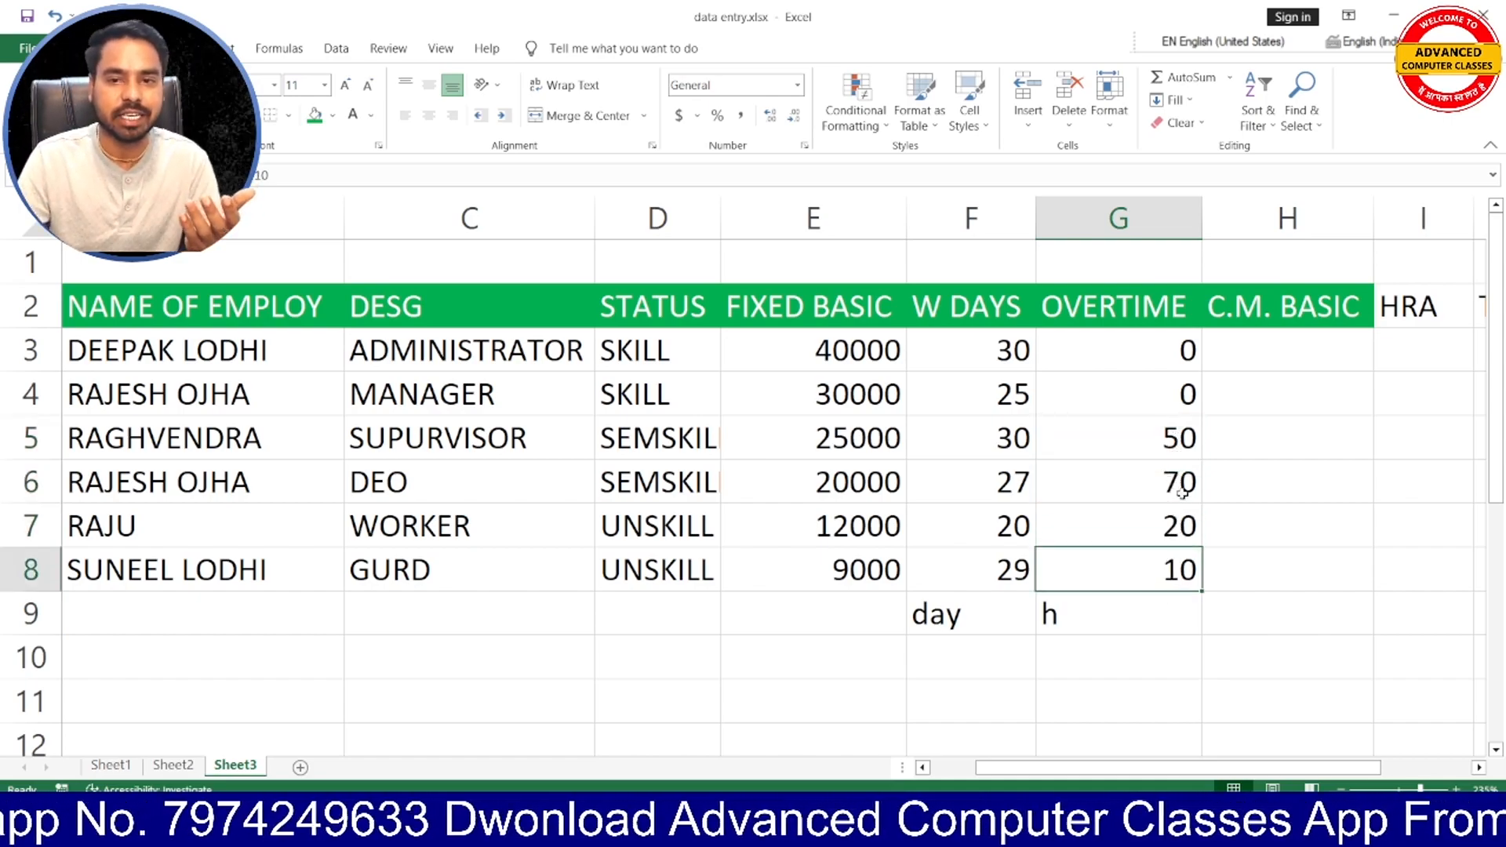
pyautogui.click(1179, 437)
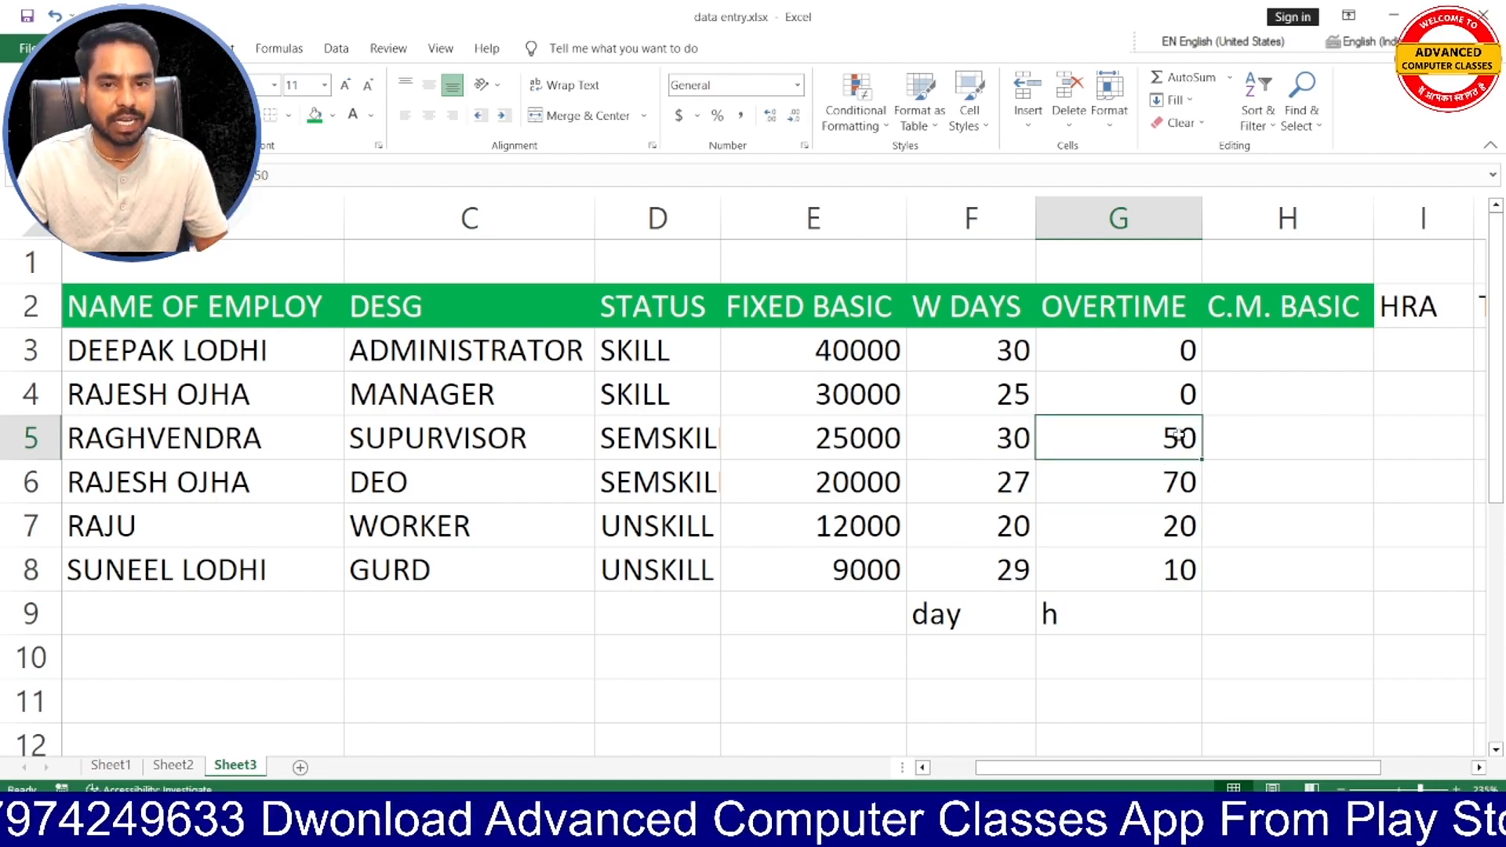
pyautogui.click(1169, 496)
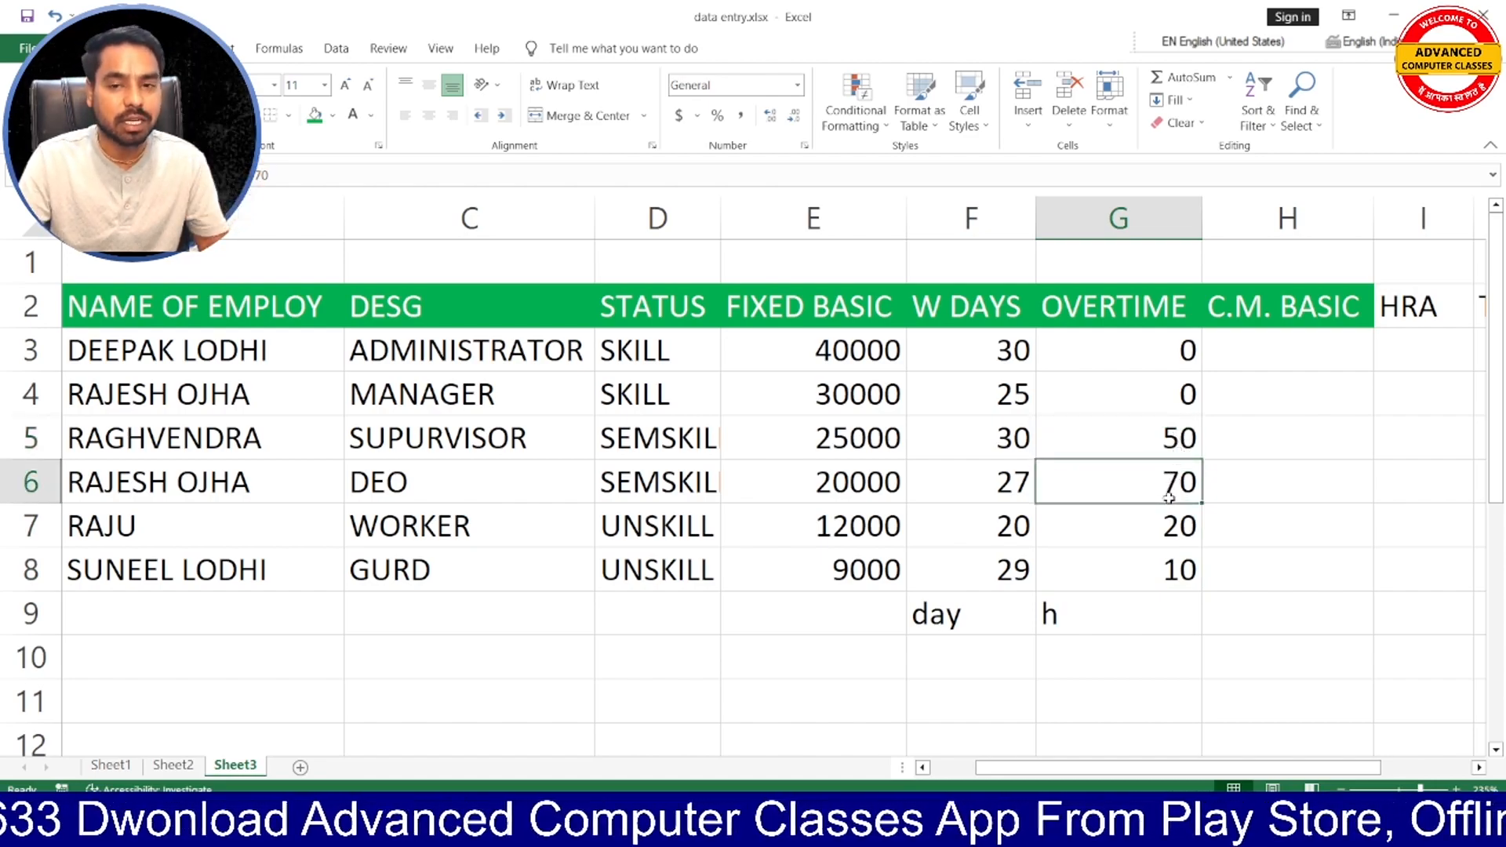
pyautogui.click(1174, 532)
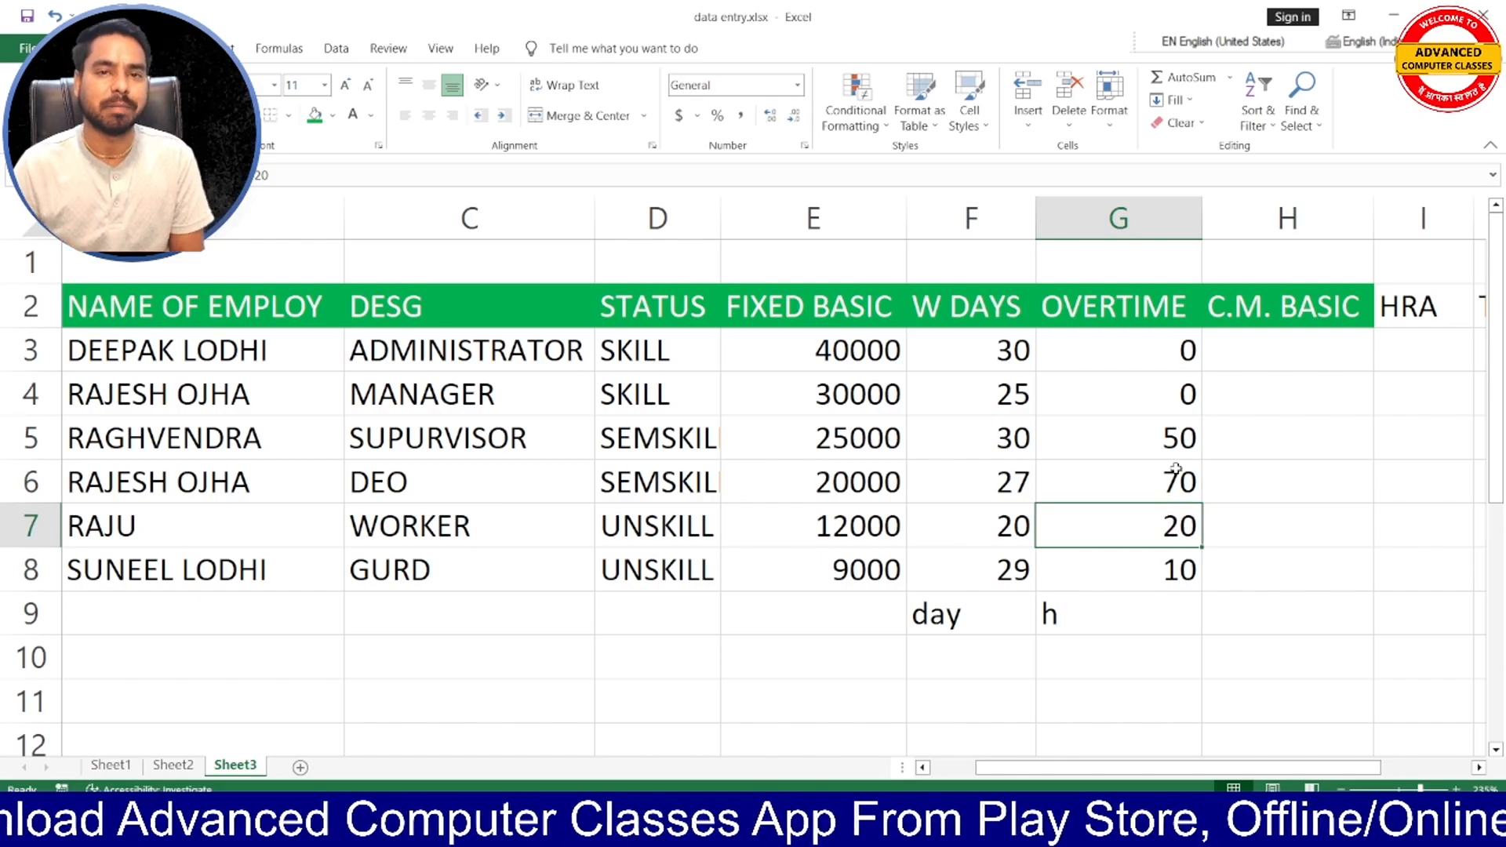
# - Examine the administrator's FIXED BASIC in E3 and W DAYS in F3 in relation to the C.M. BASIC cell H3
pyautogui.hscroll(1, 1098, 416)
pyautogui.click(1012, 364)
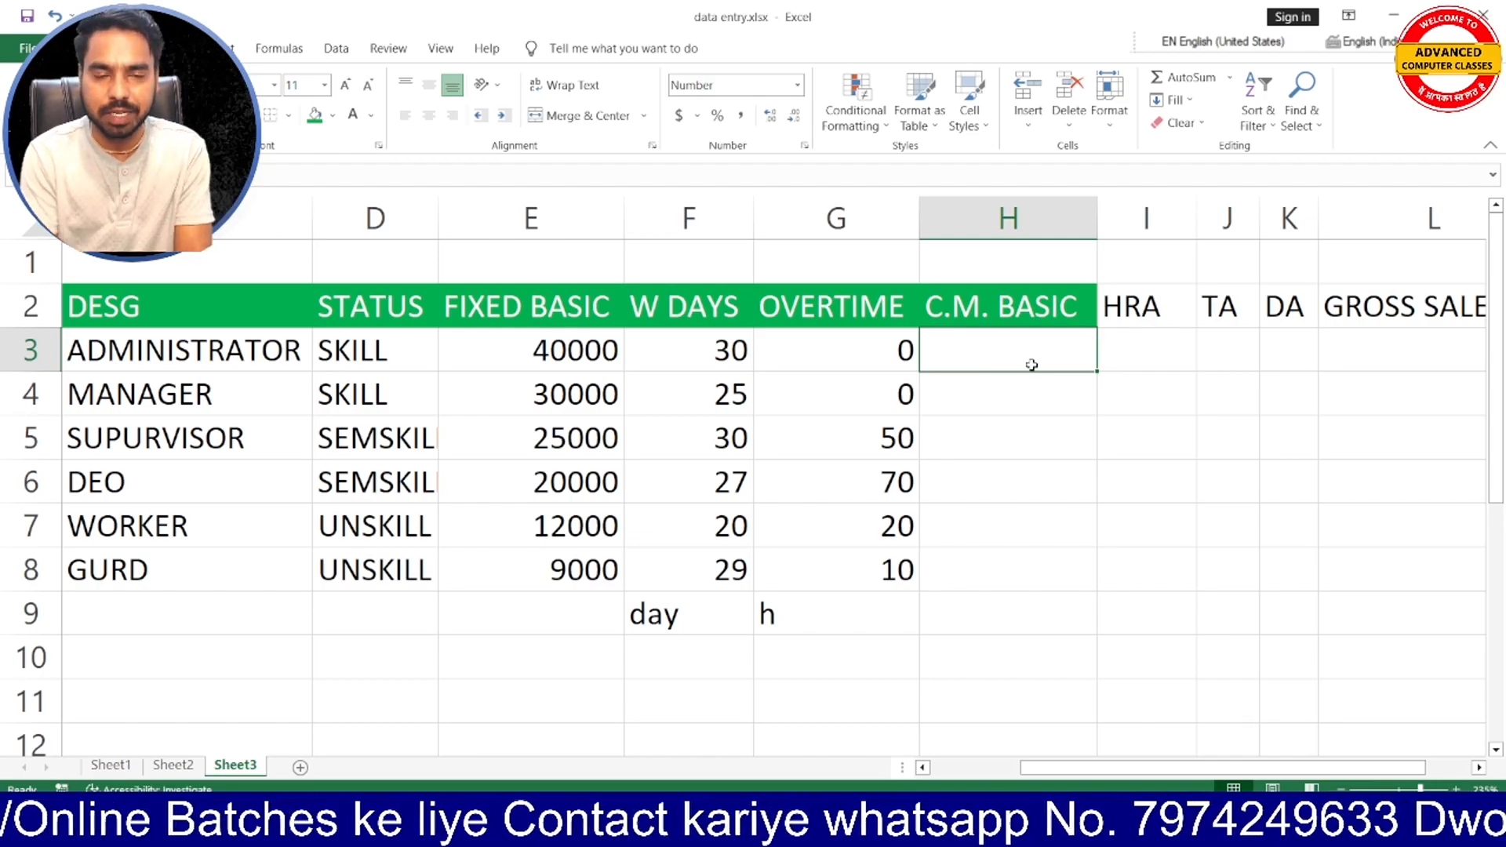
pyautogui.click(609, 345)
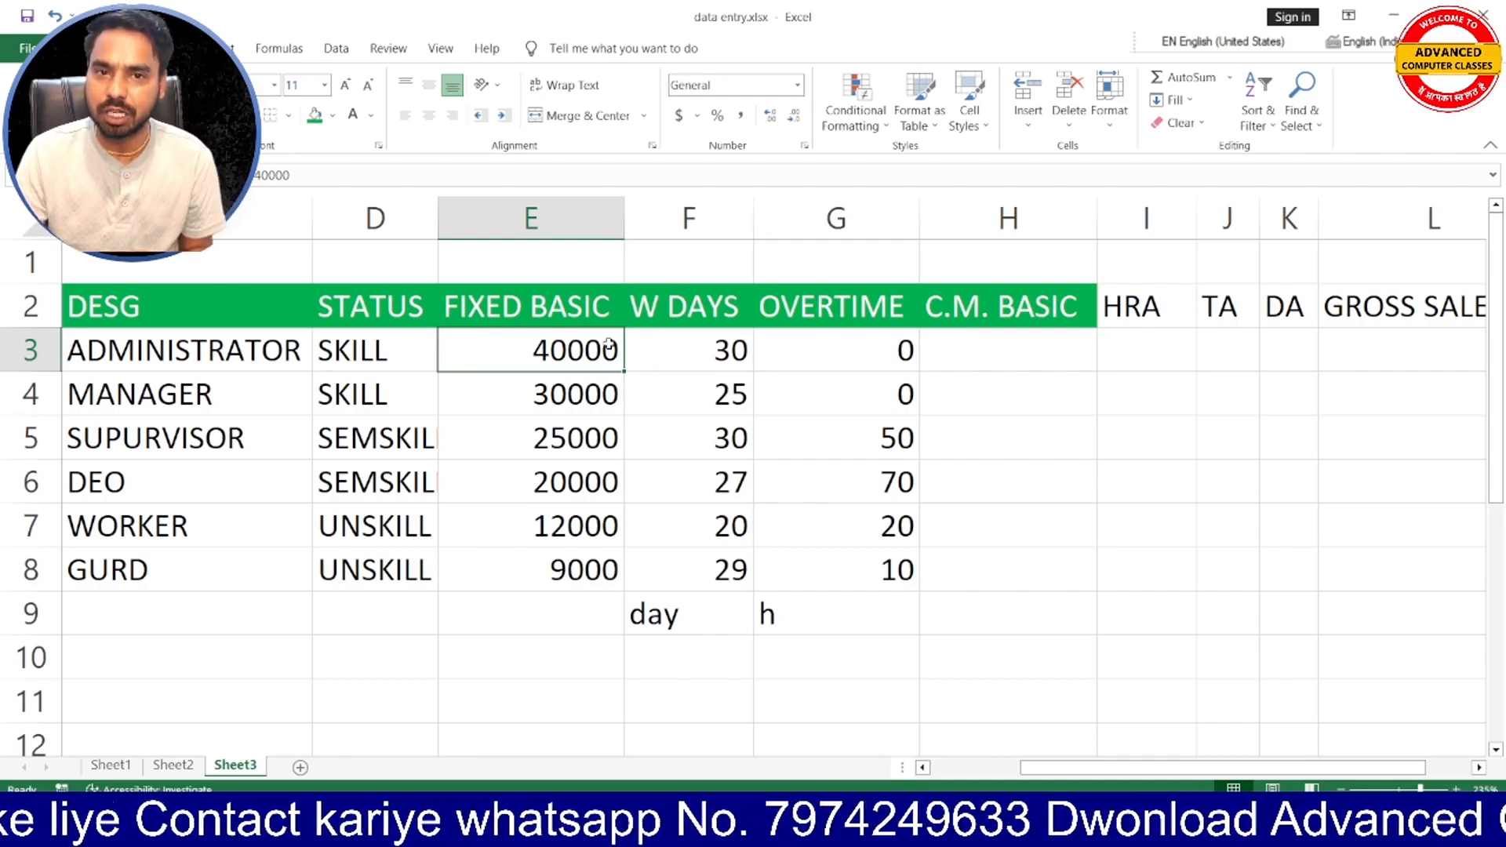
pyautogui.click(961, 342)
pyautogui.click(749, 355)
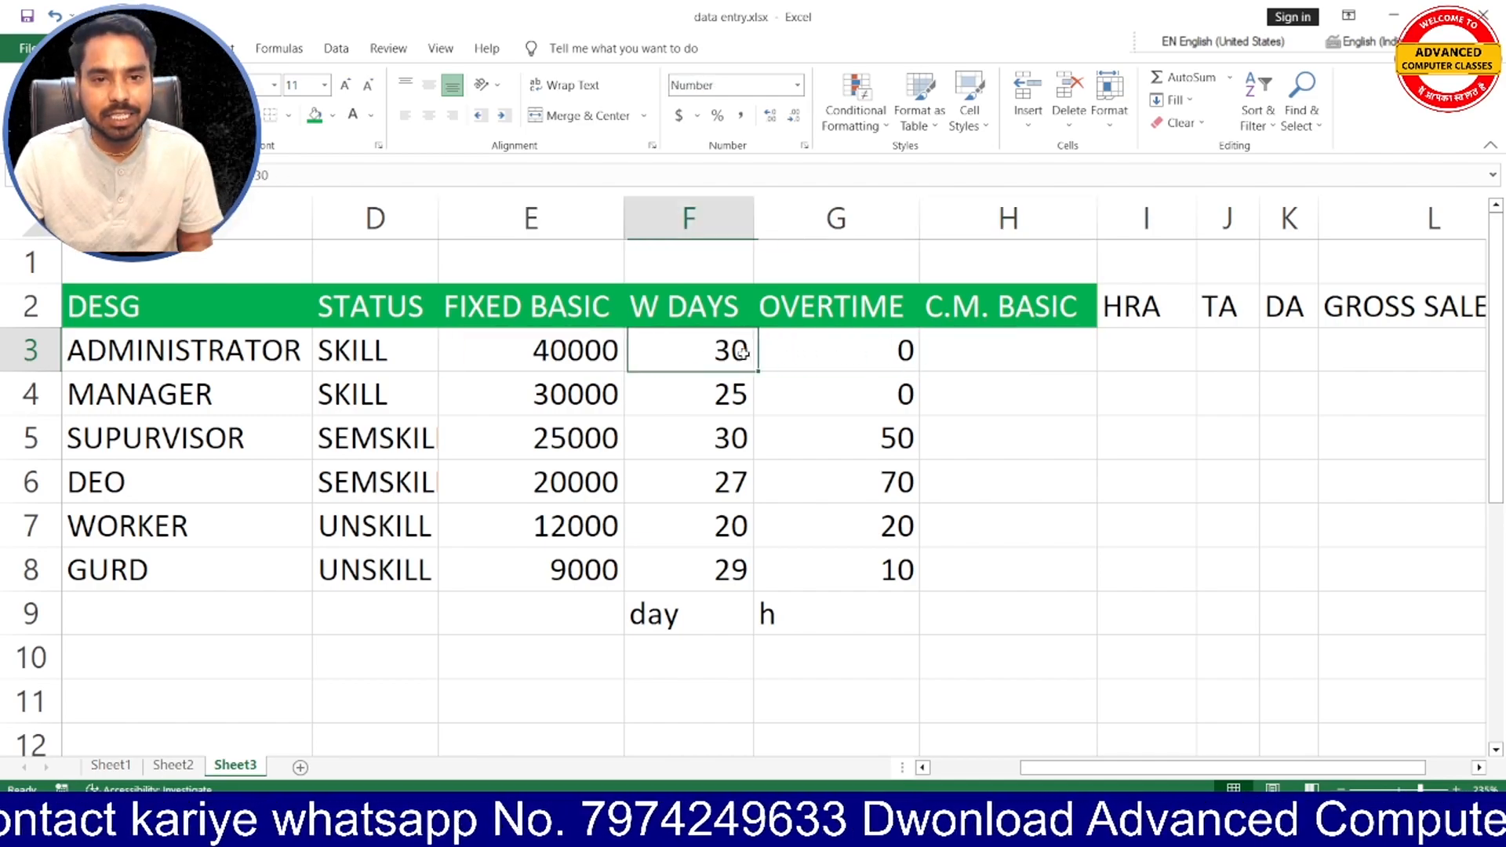
pyautogui.click(1031, 350)
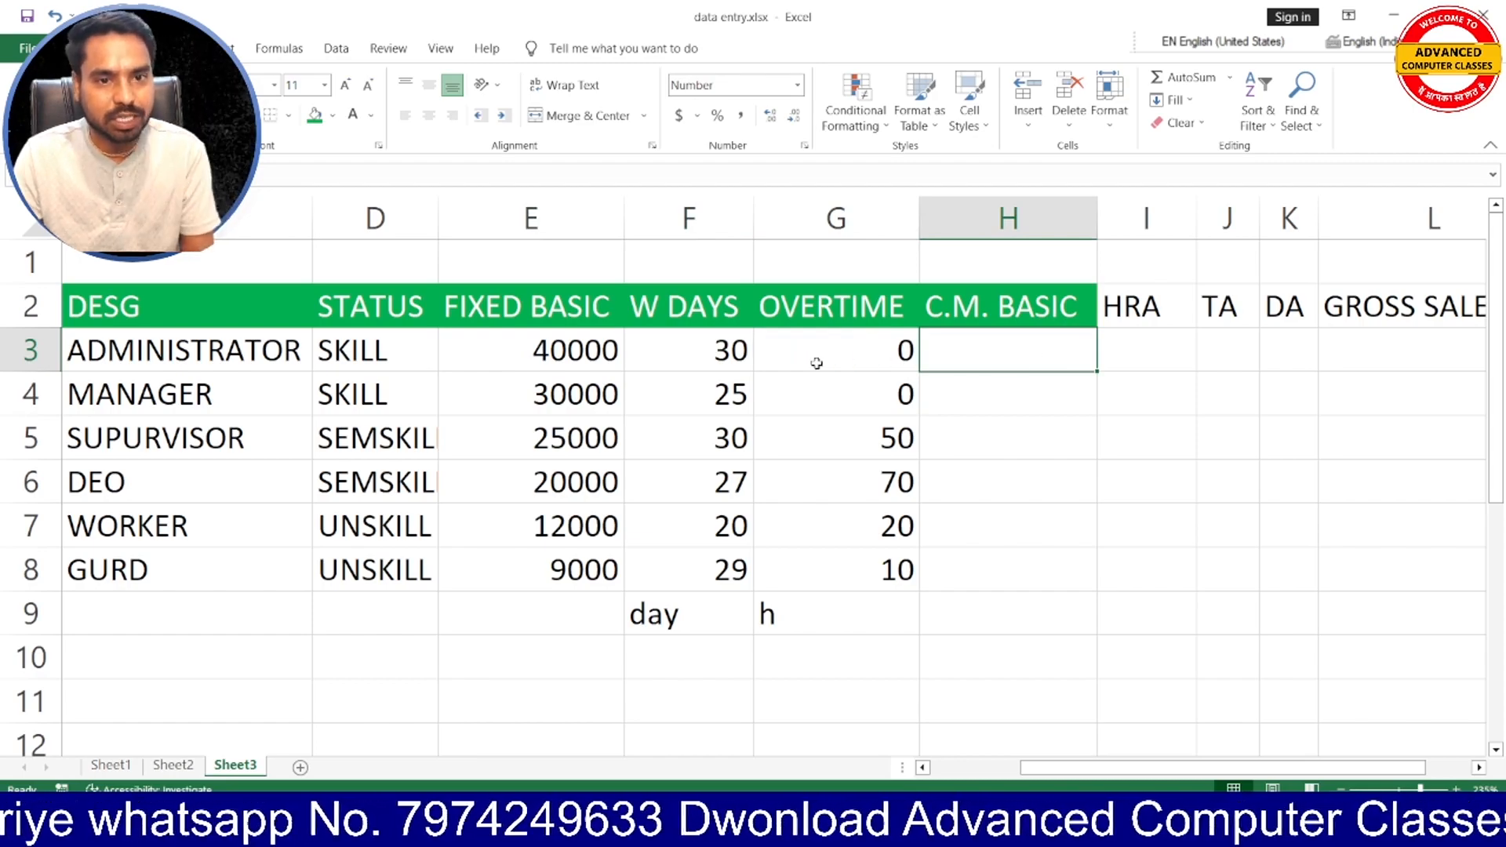
pyautogui.click(560, 355)
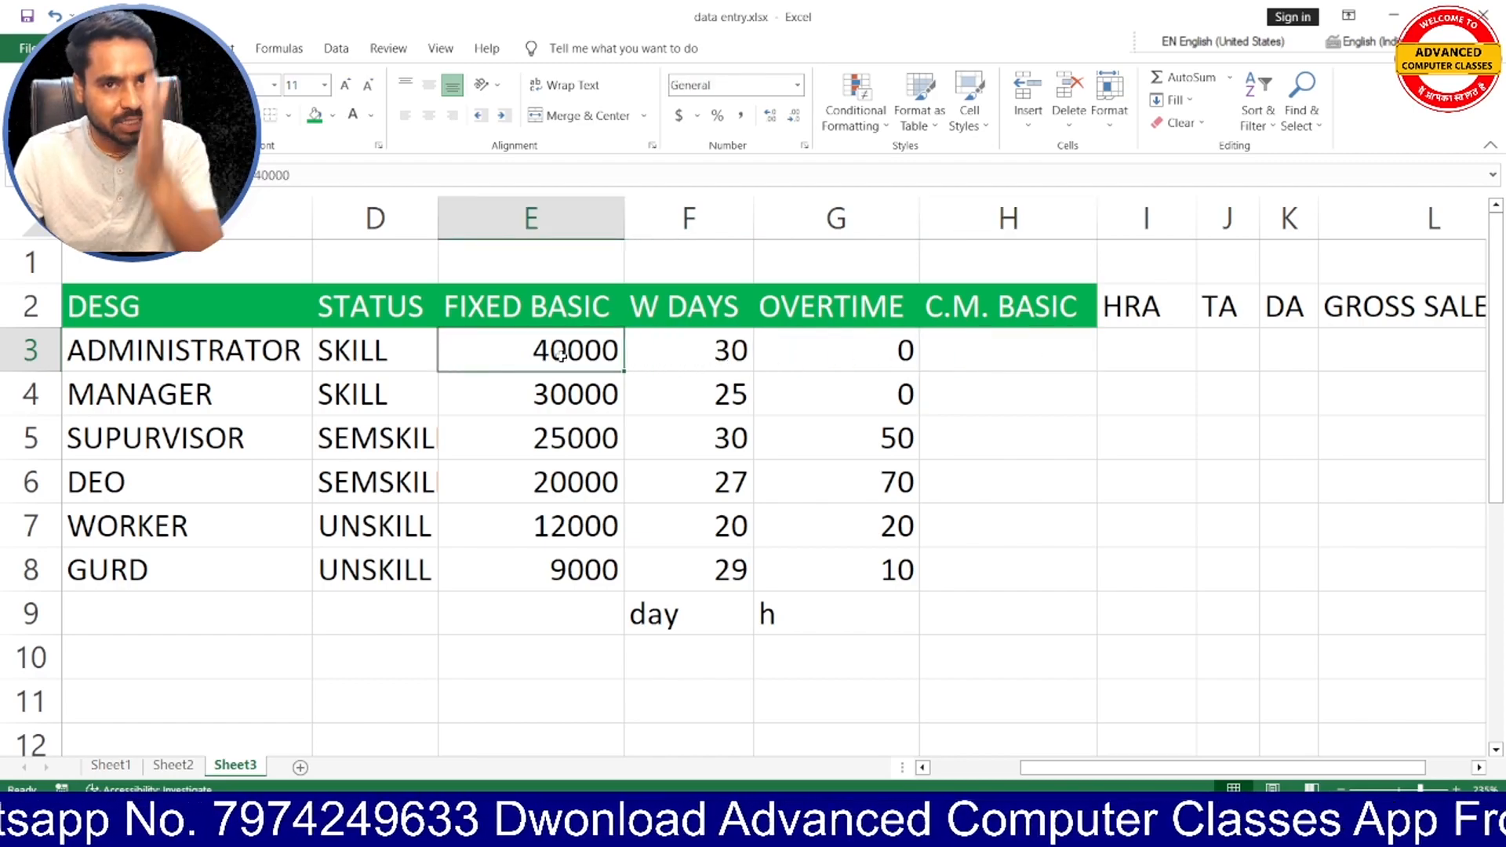
# - Calculate the administrator's C.M. BASIC in H3 with the formula =E3/30*F3
pyautogui.click(937, 350)
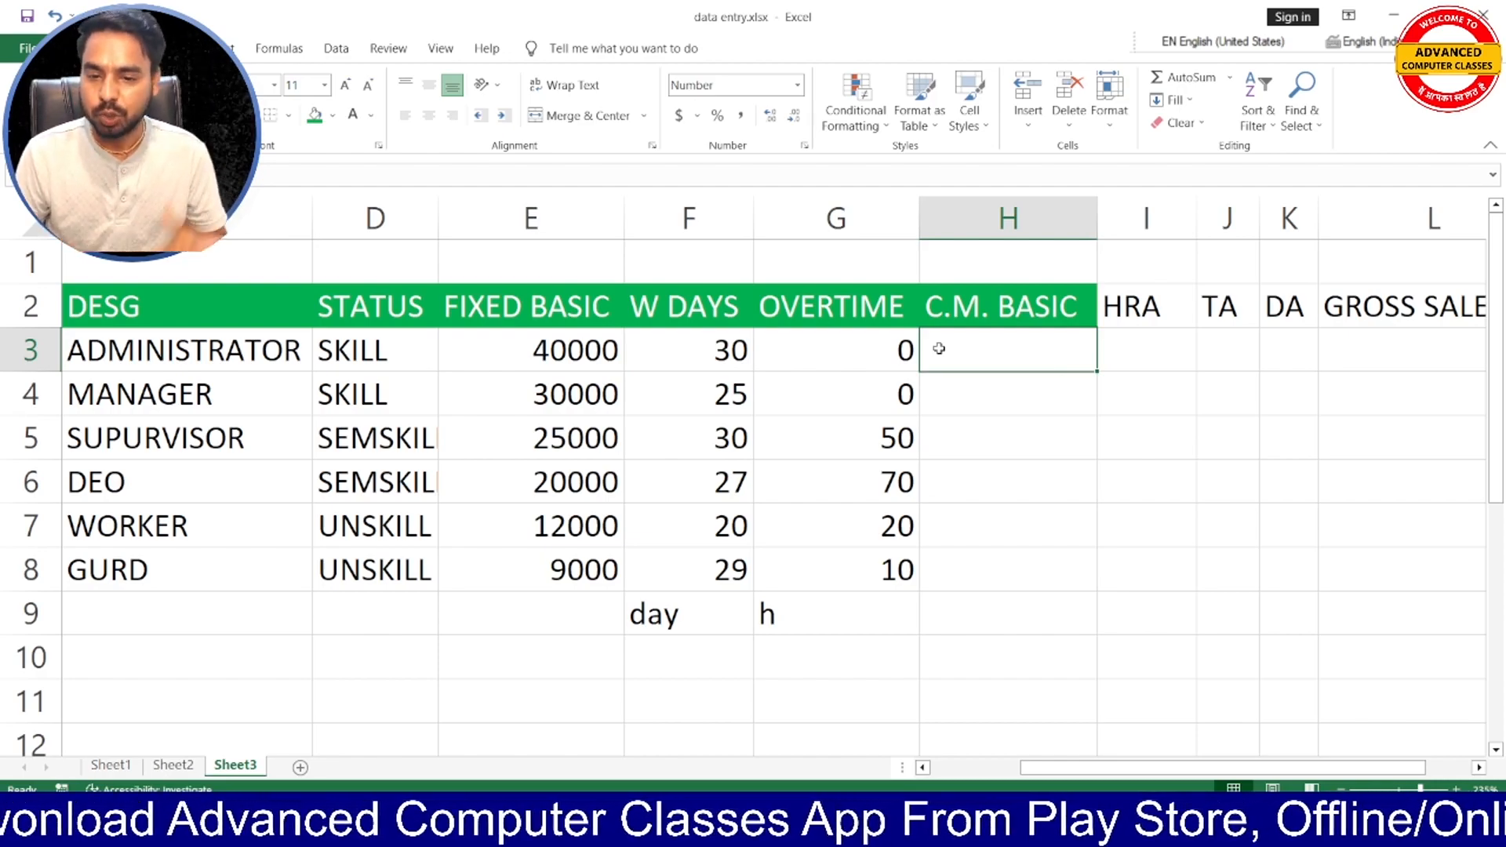
pyautogui.write('=')
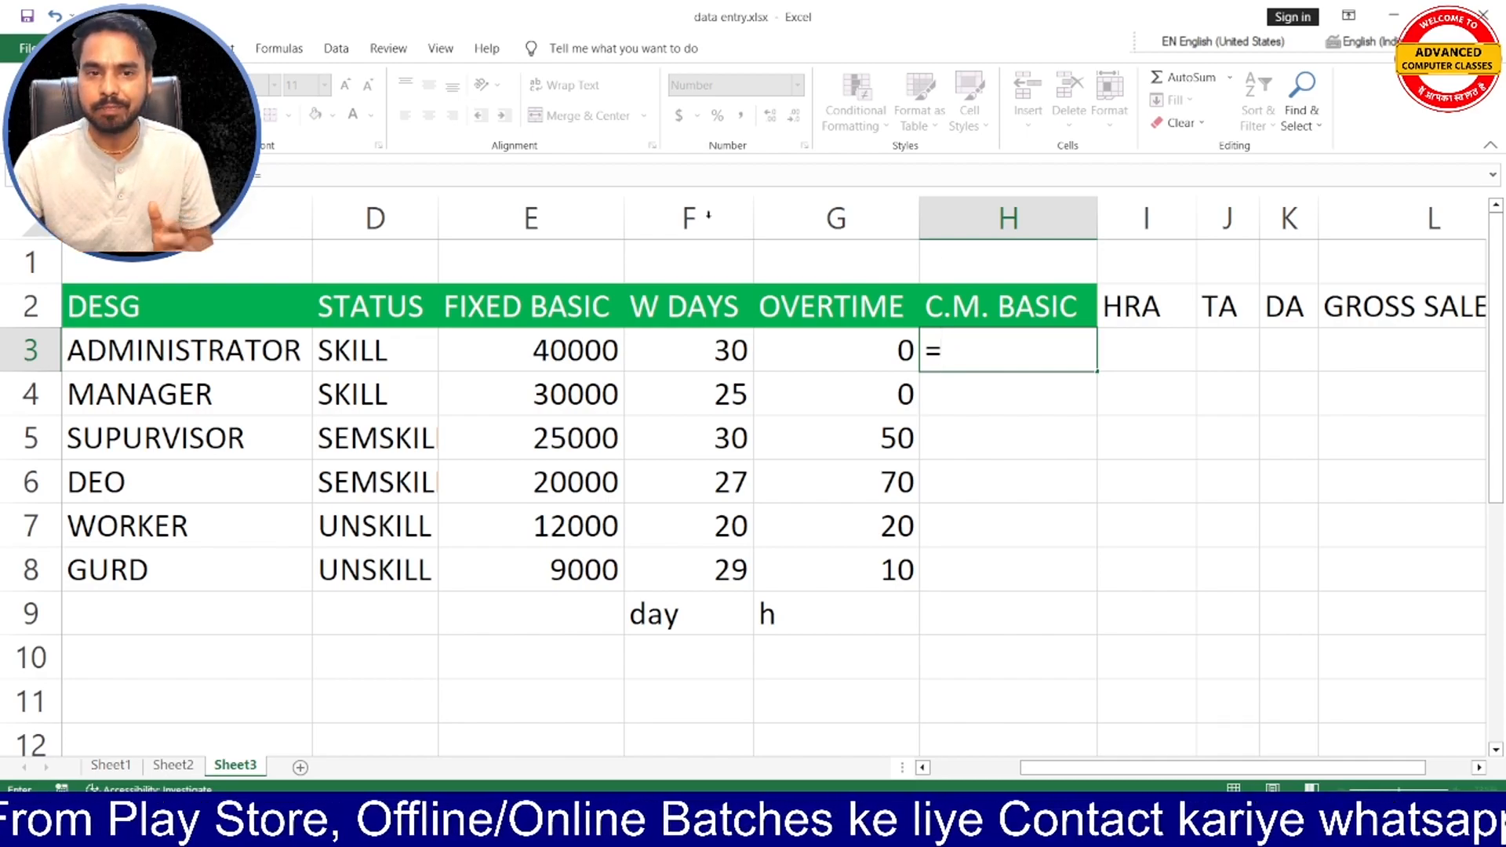
pyautogui.click(589, 350)
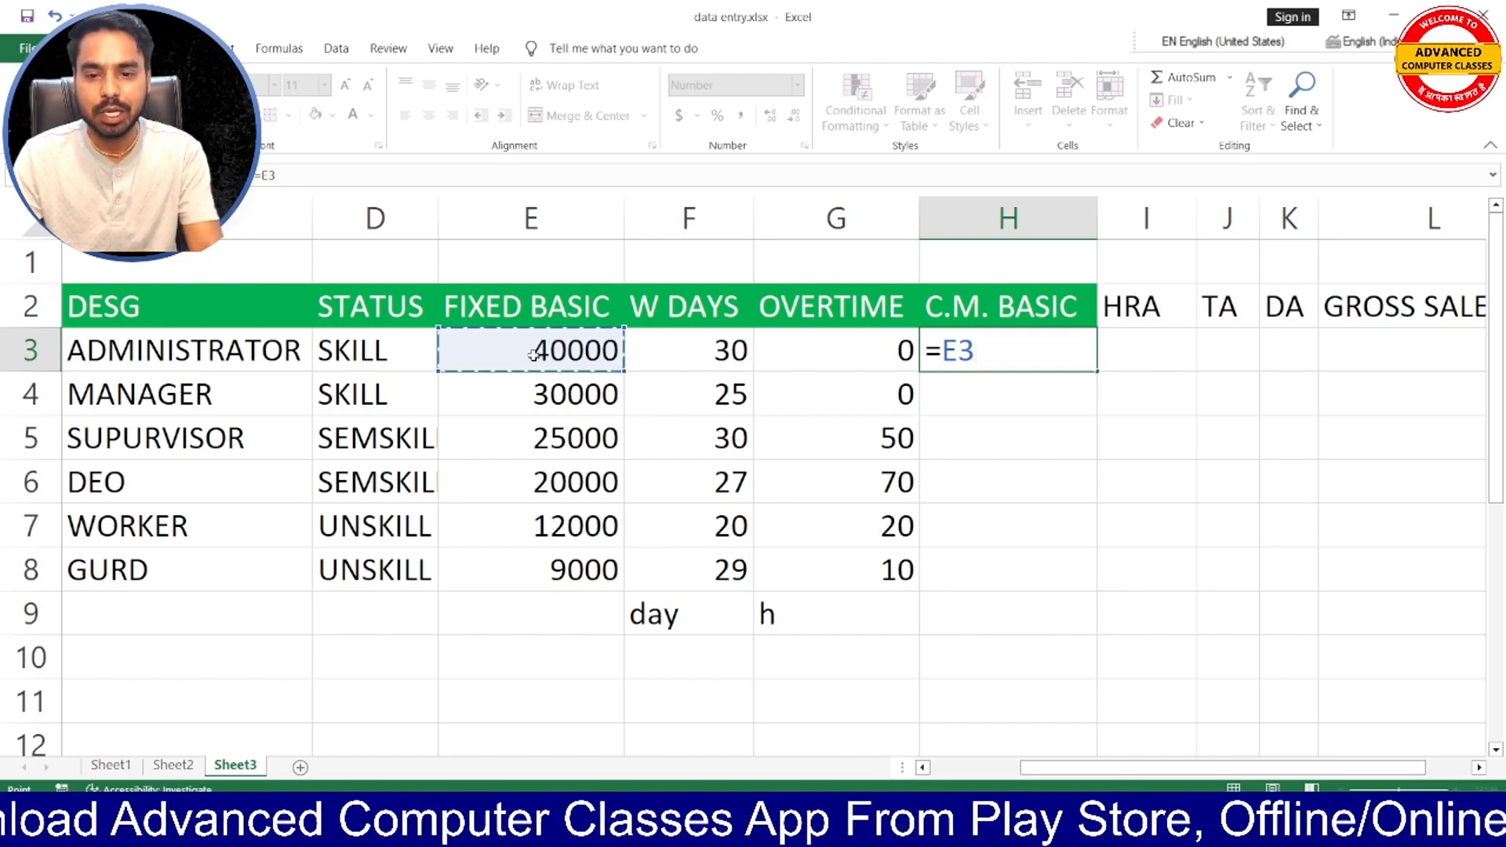
pyautogui.write('/30')
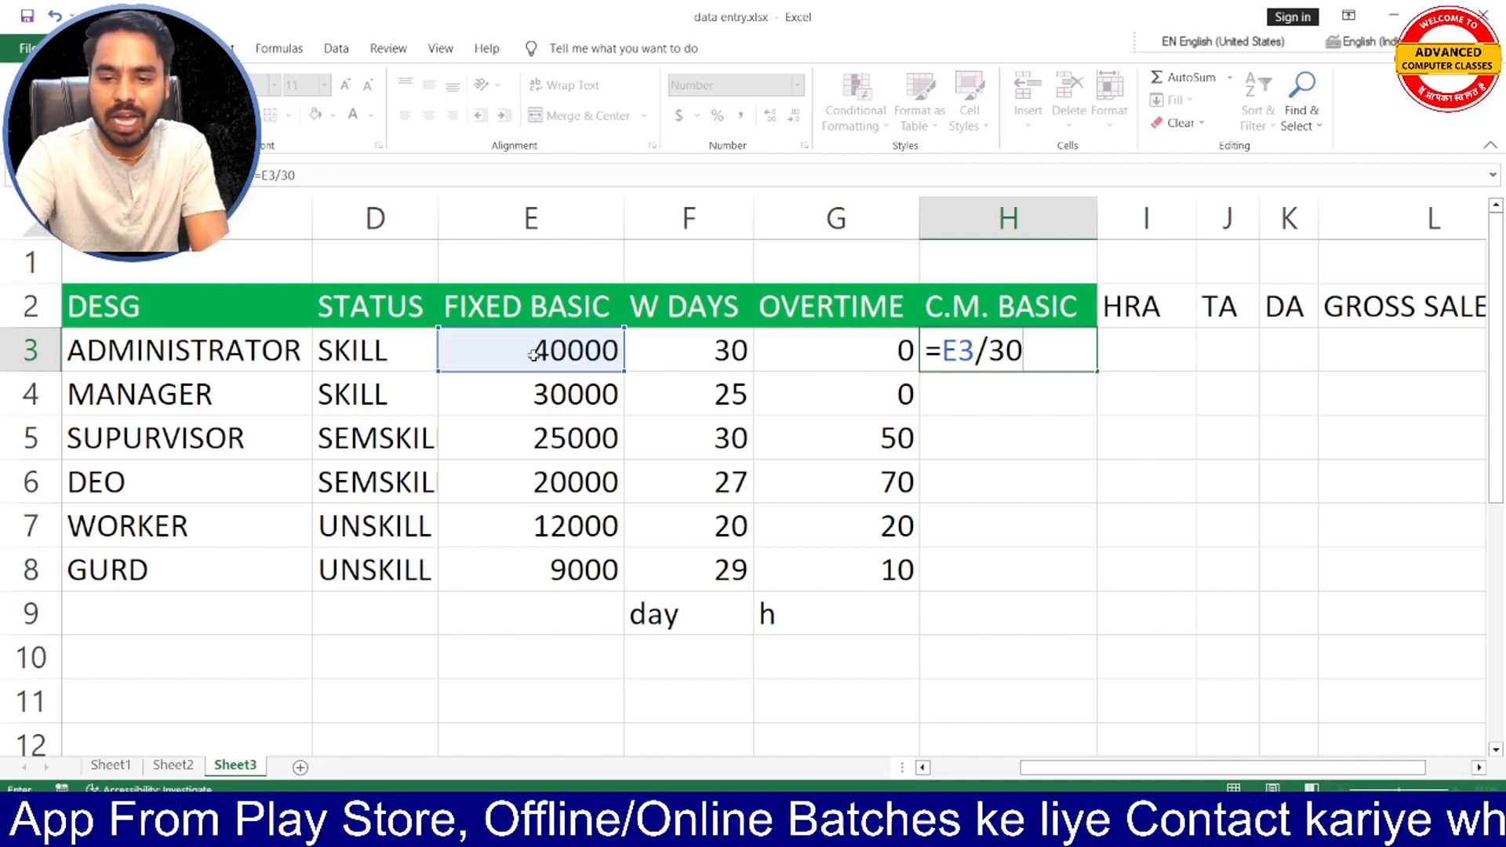
pyautogui.write('*')
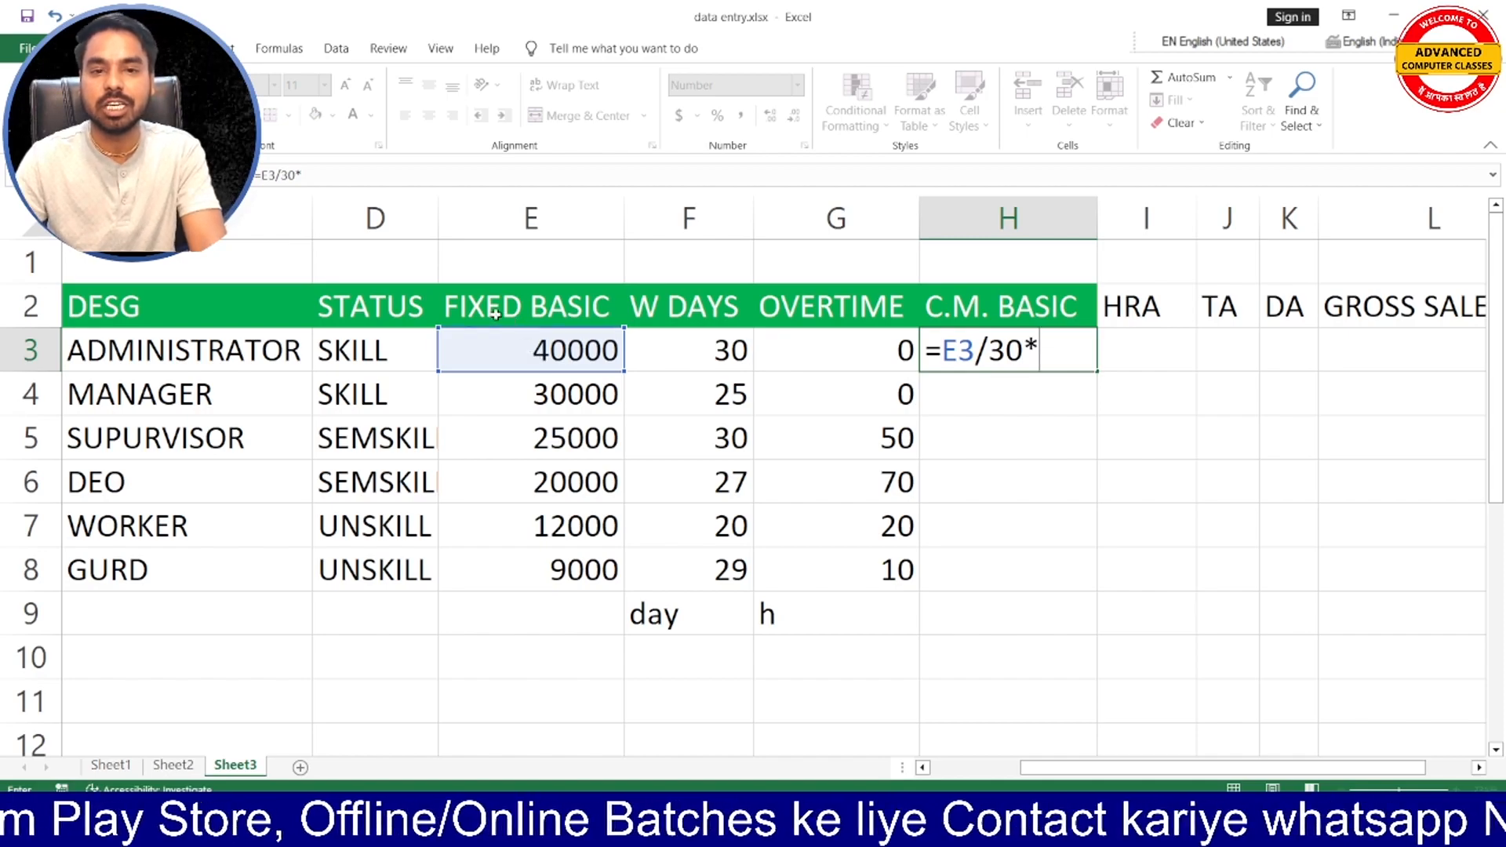
pyautogui.click(737, 353)
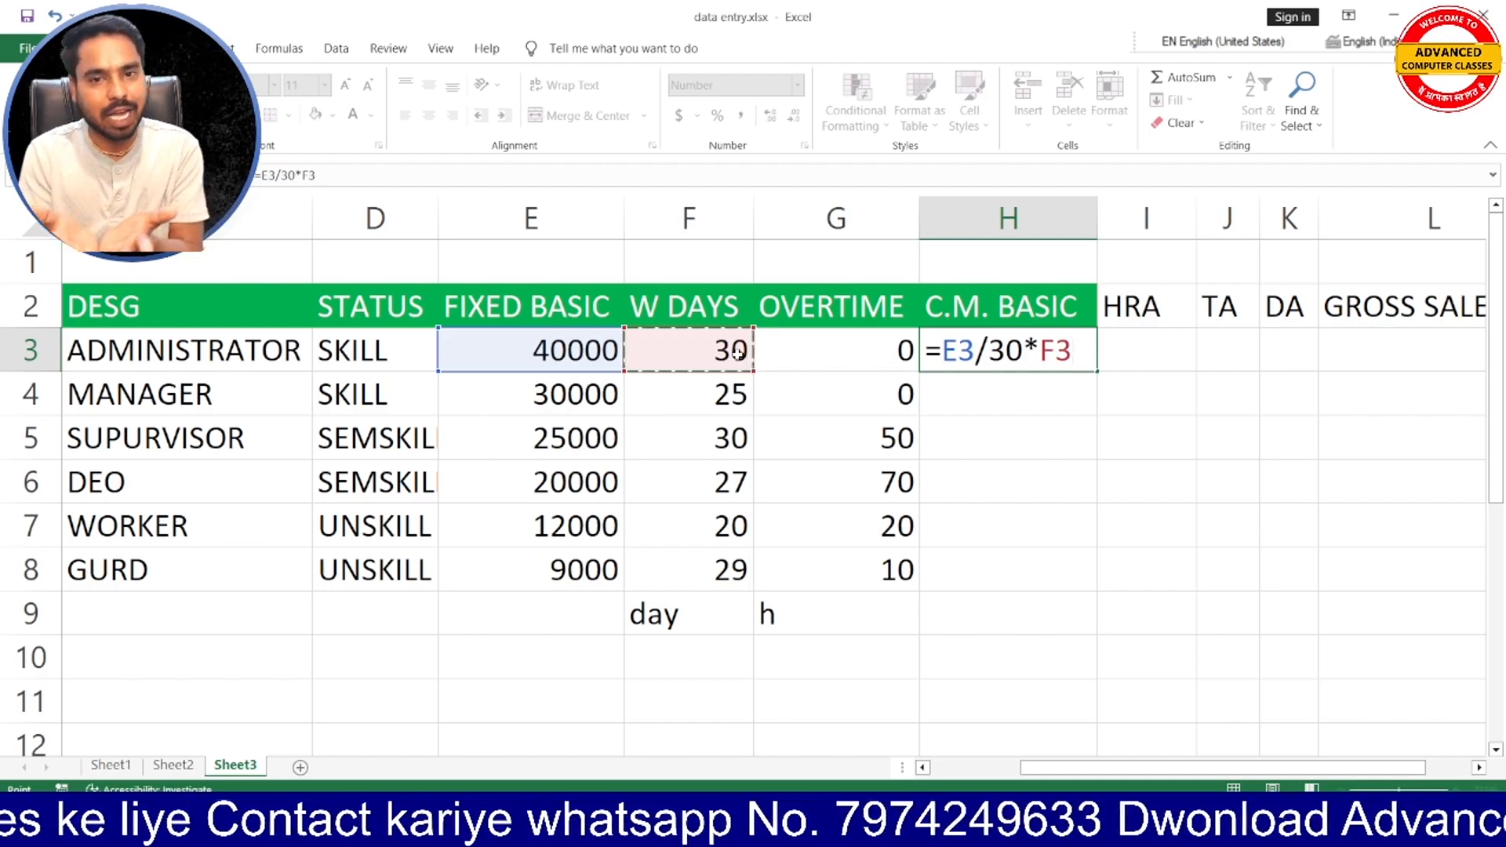
pyautogui.press('Return')
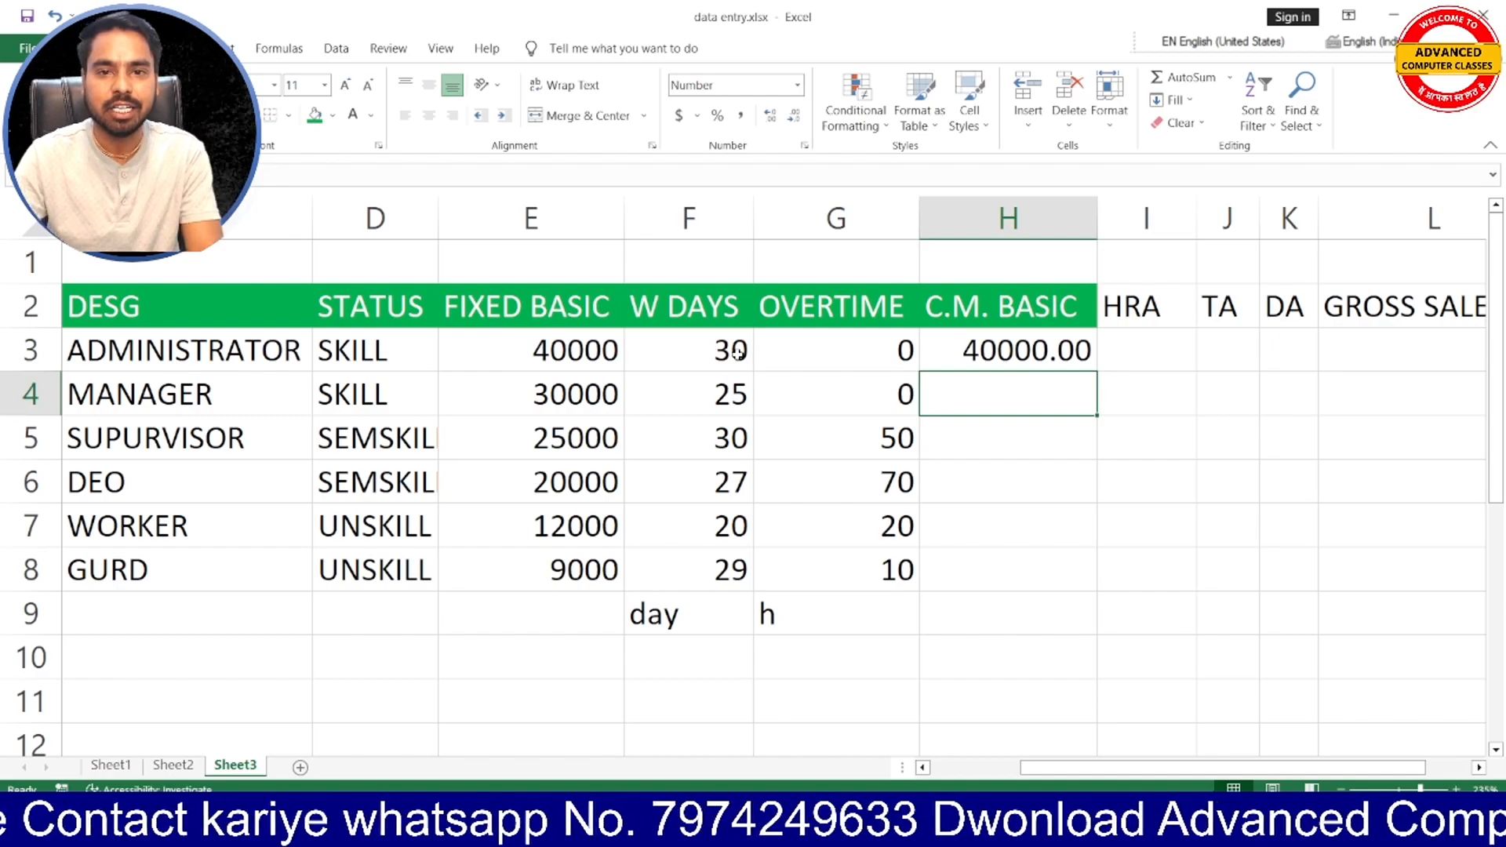
# - Check F3 and E3 against the result in H3, and fill the C.M. BASIC formula down from H3 through H9
pyautogui.click(735, 353)
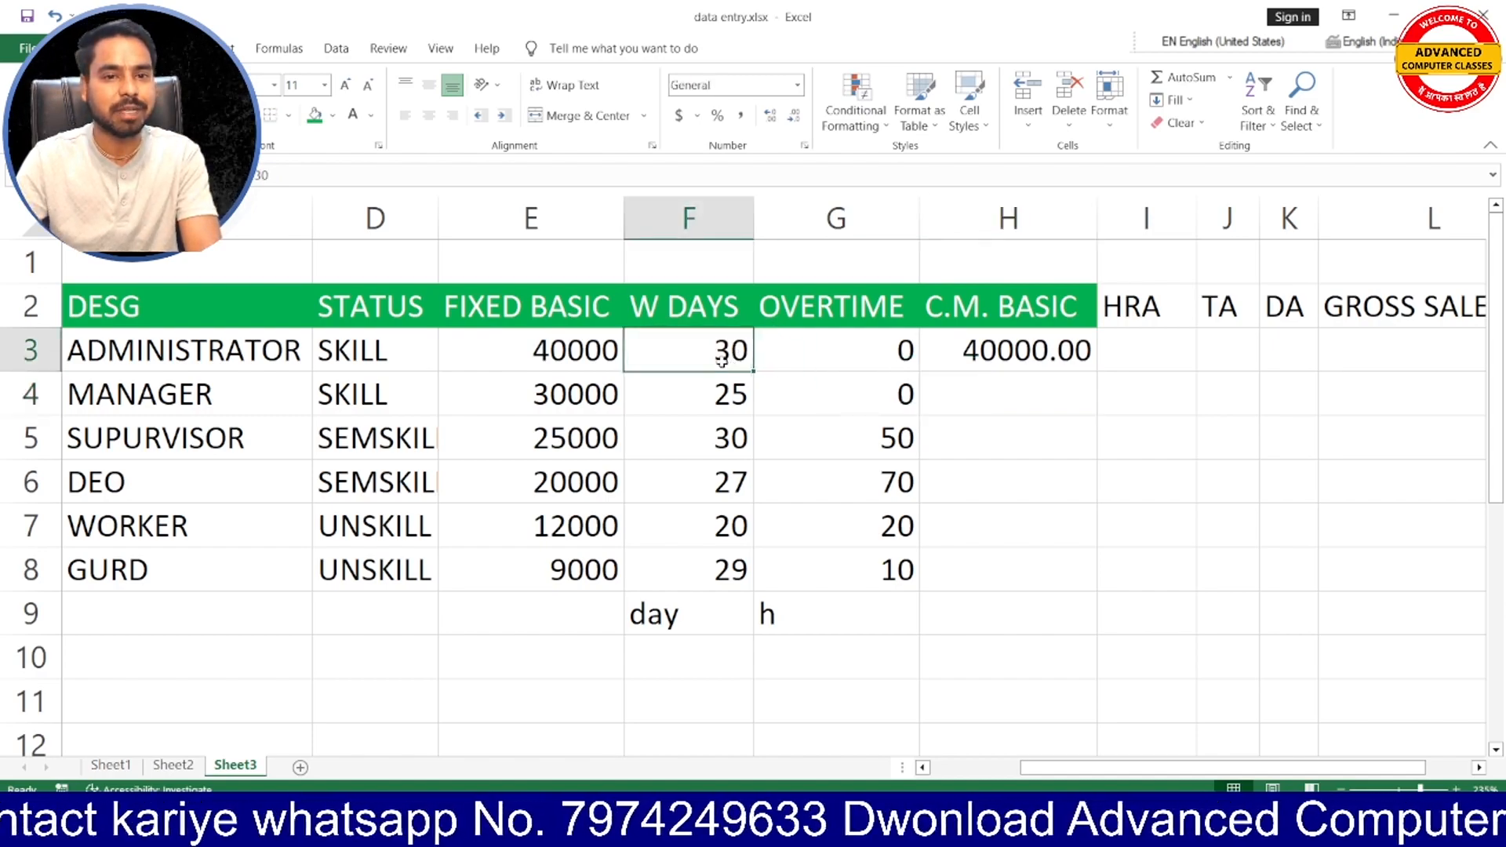
pyautogui.click(585, 350)
pyautogui.click(1031, 354)
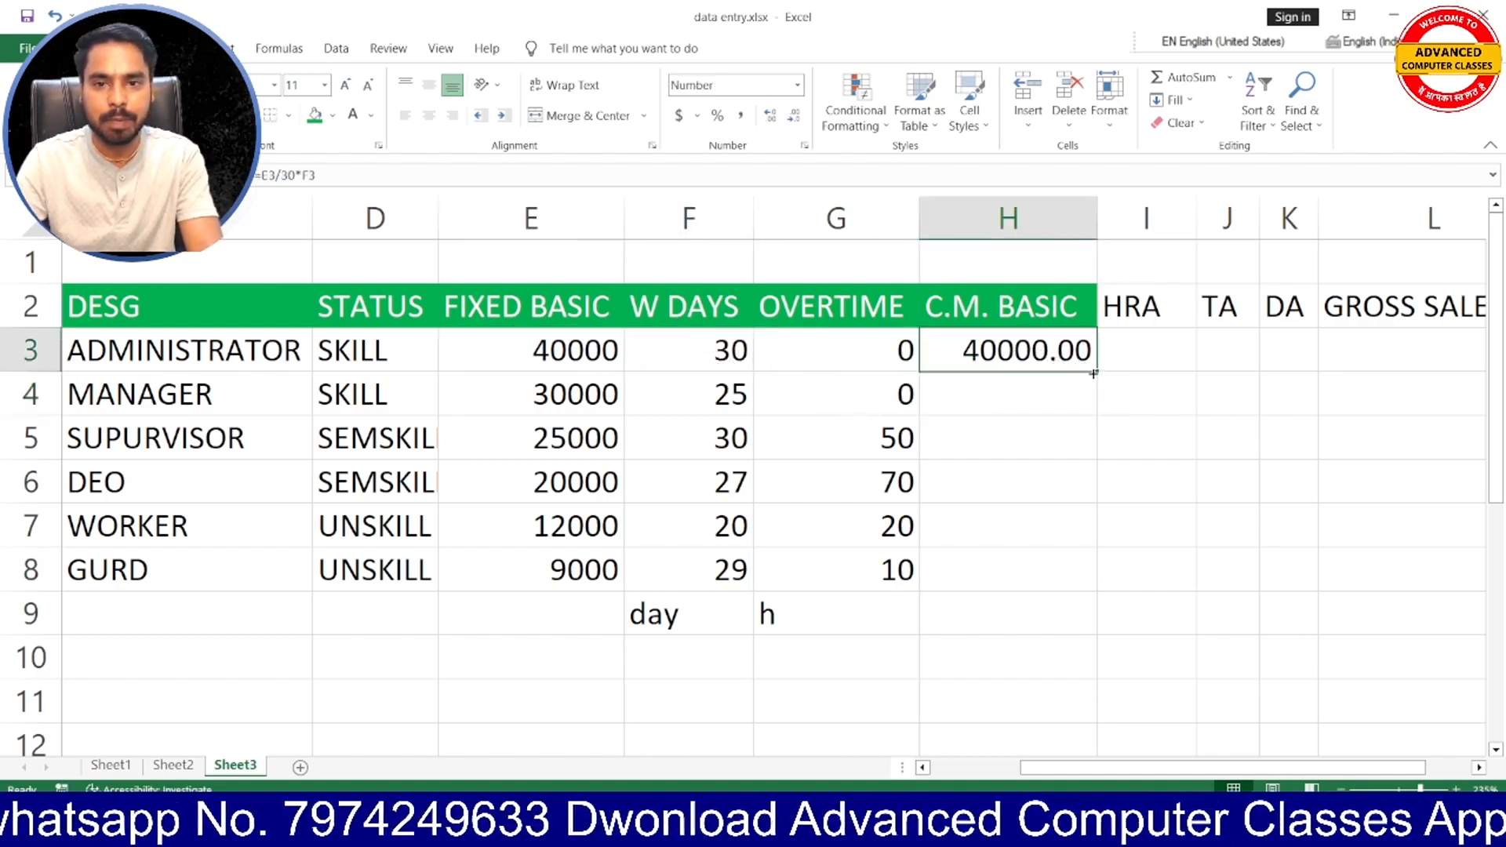
pyautogui.moveTo(1097, 374); pyautogui.dragTo(1096, 627)
# - Check the manager's and supervisor's C.M. BASIC in H4:H5 against their FIXED BASIC and W DAYS
pyautogui.click(1019, 396)
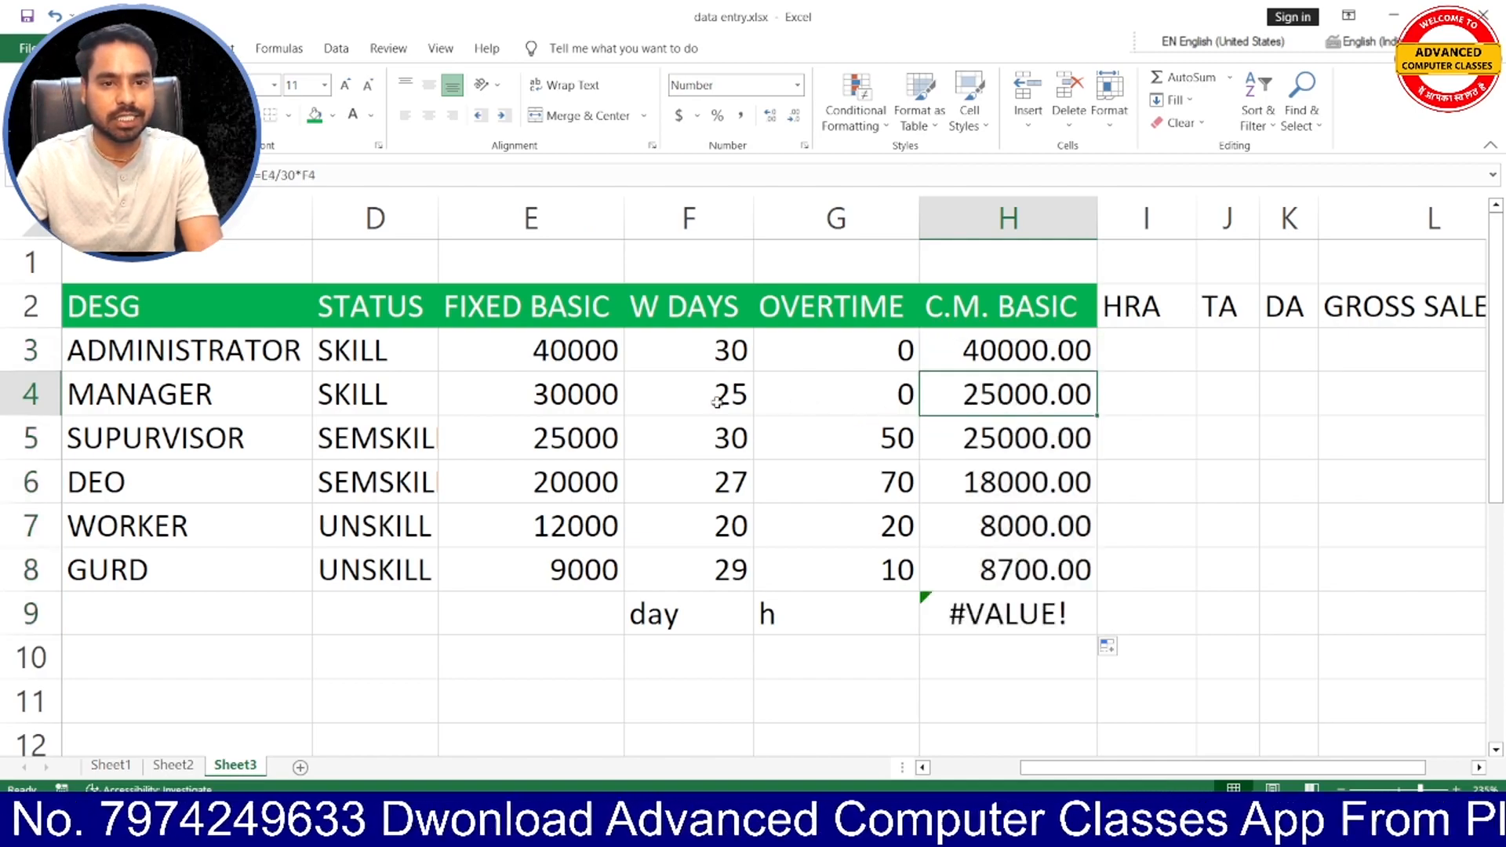
pyautogui.click(559, 395)
pyautogui.click(746, 398)
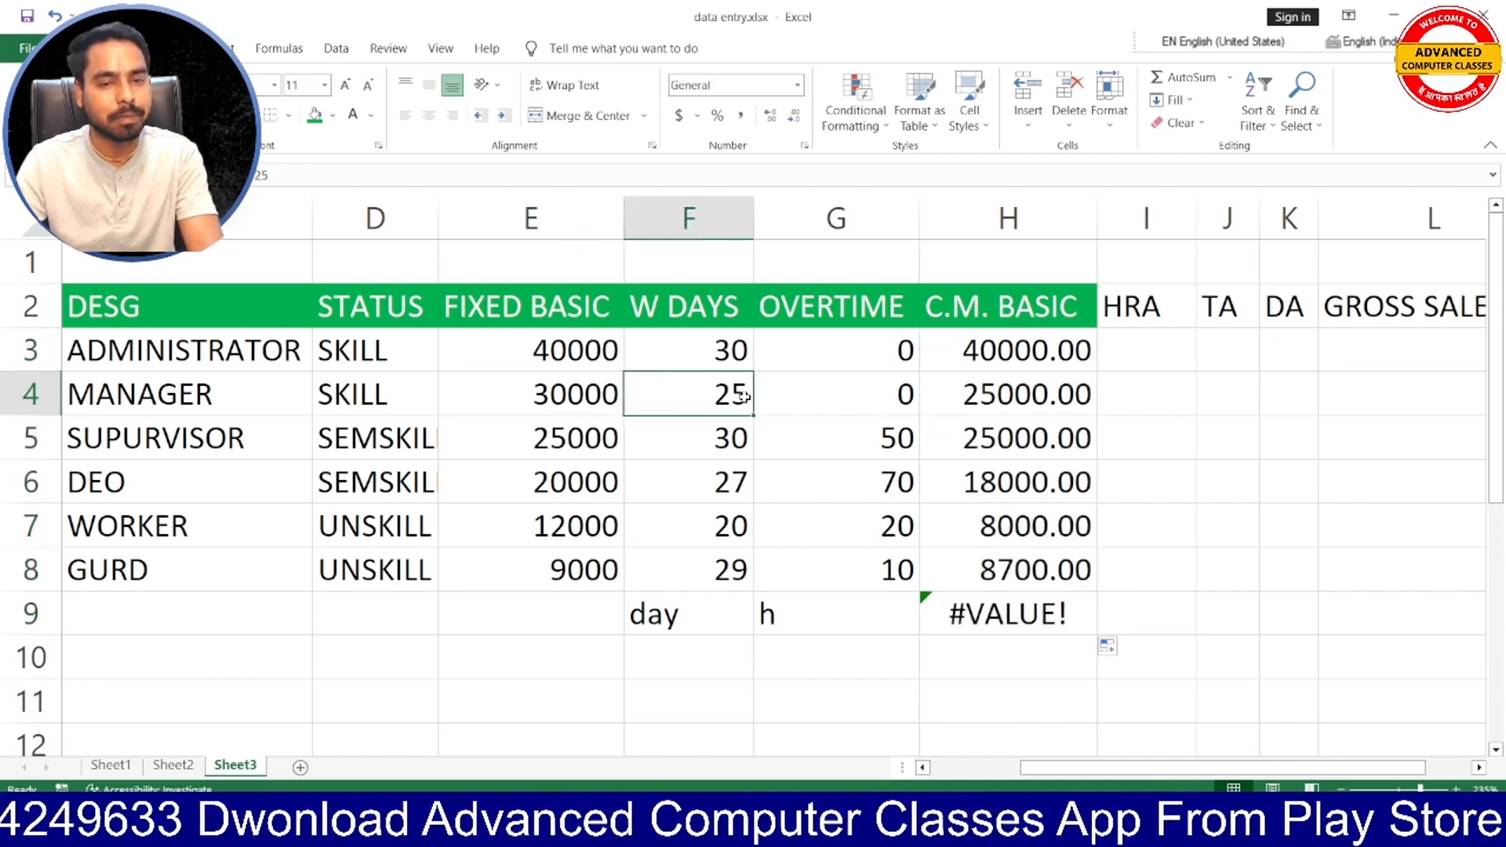
pyautogui.click(1005, 396)
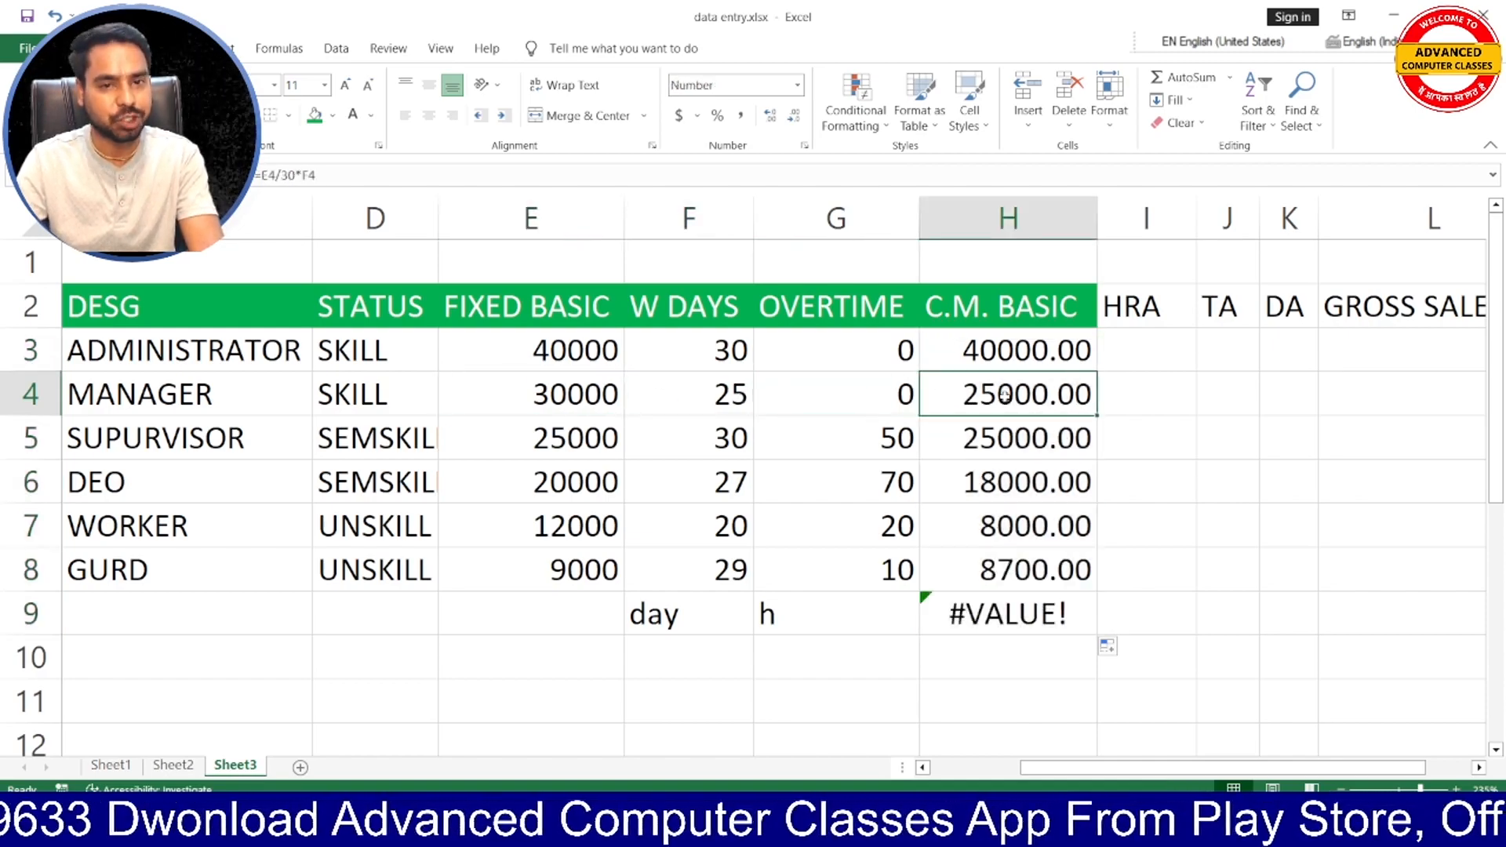
pyautogui.click(572, 438)
pyautogui.click(709, 433)
pyautogui.click(1036, 434)
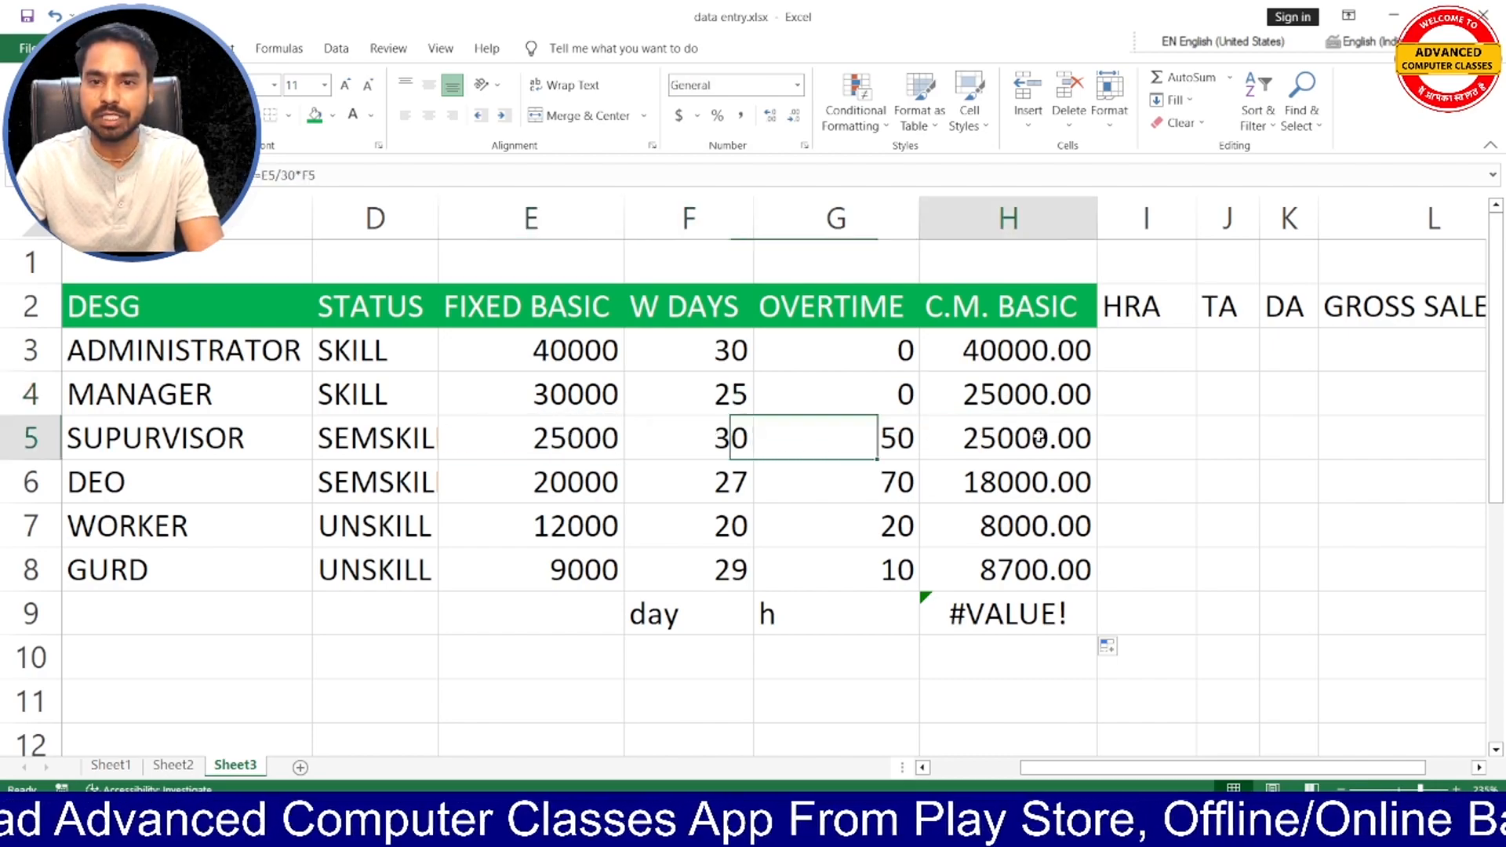
# - Check the C.M. BASIC results in H6:H7 against the DEO's and worker's FIXED BASIC and W DAYS
pyautogui.click(586, 480)
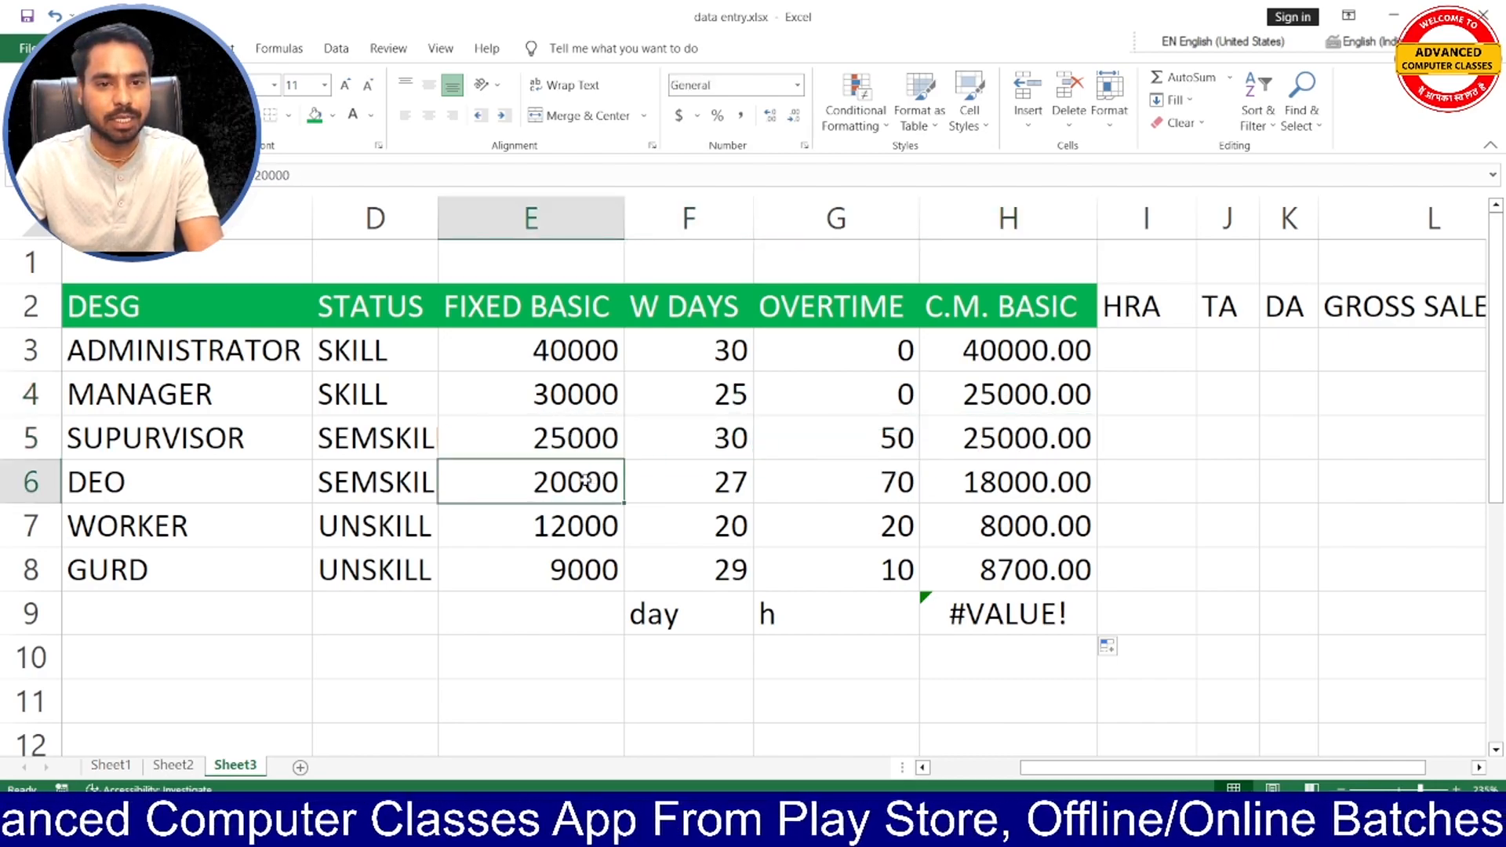
pyautogui.click(736, 478)
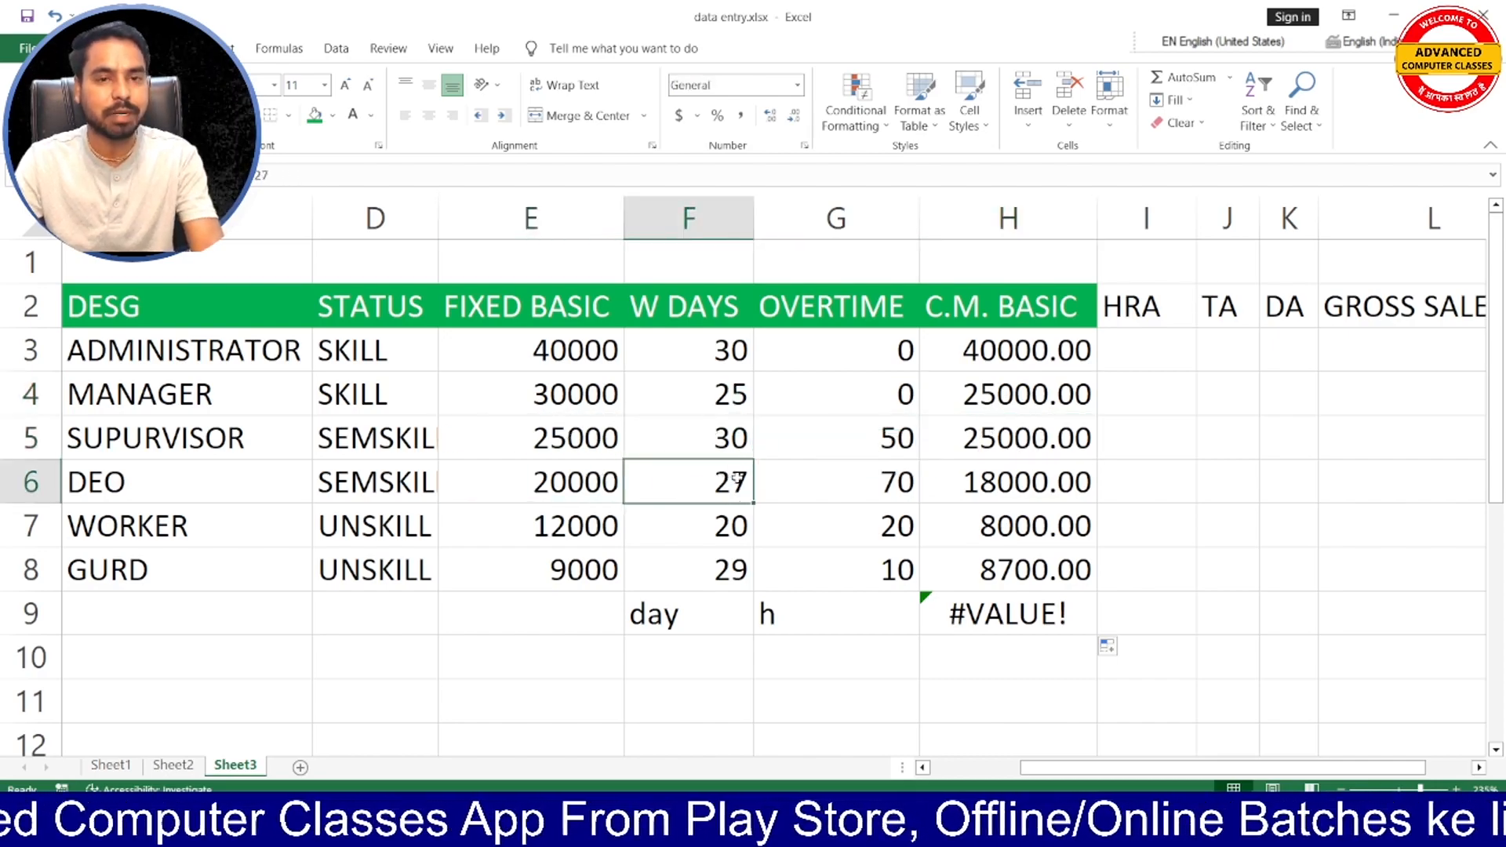
pyautogui.click(1012, 490)
pyautogui.click(549, 525)
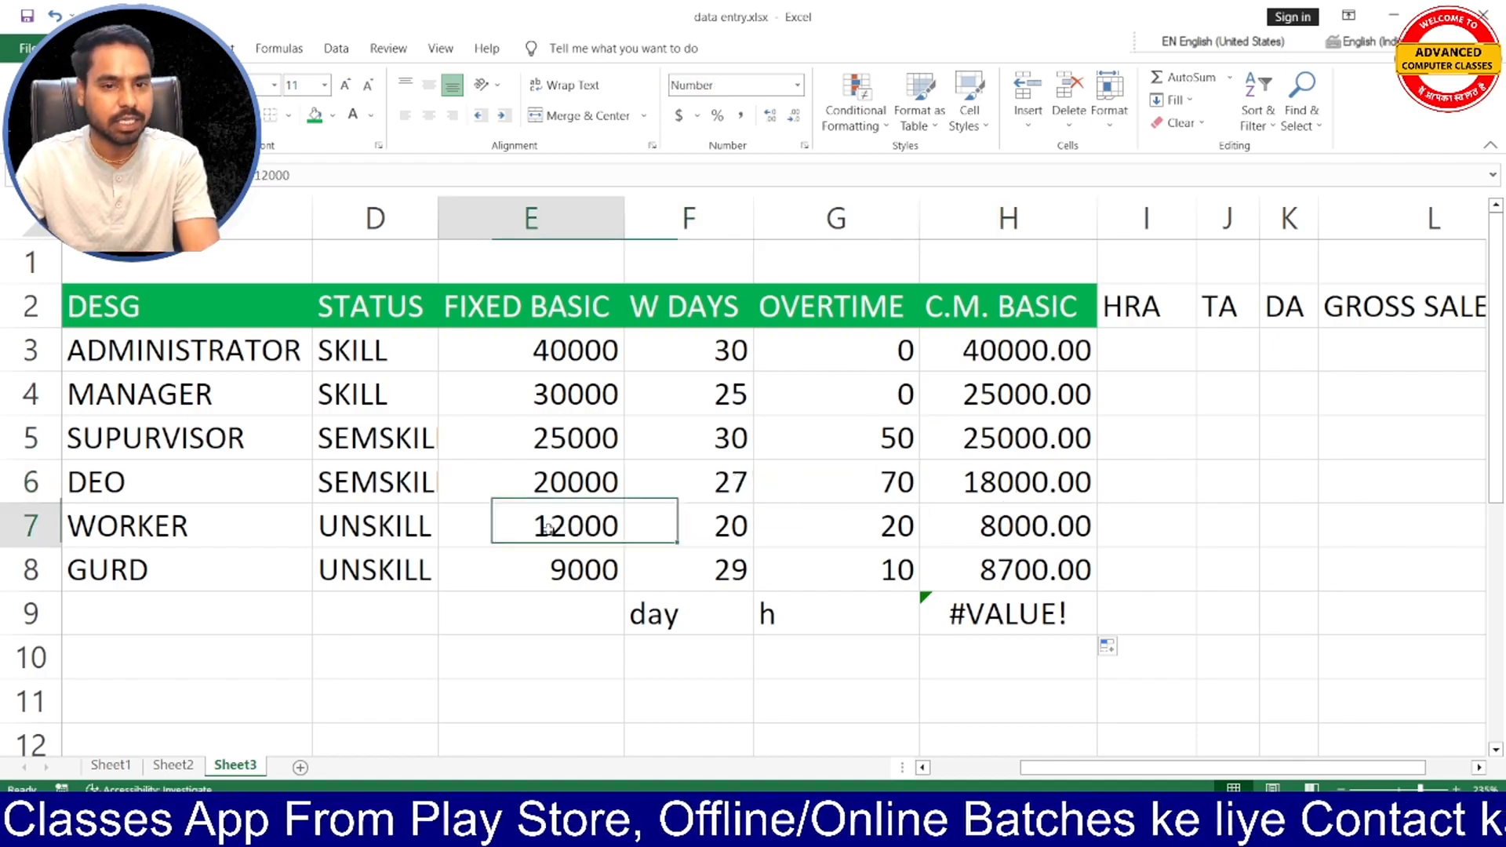
pyautogui.click(726, 525)
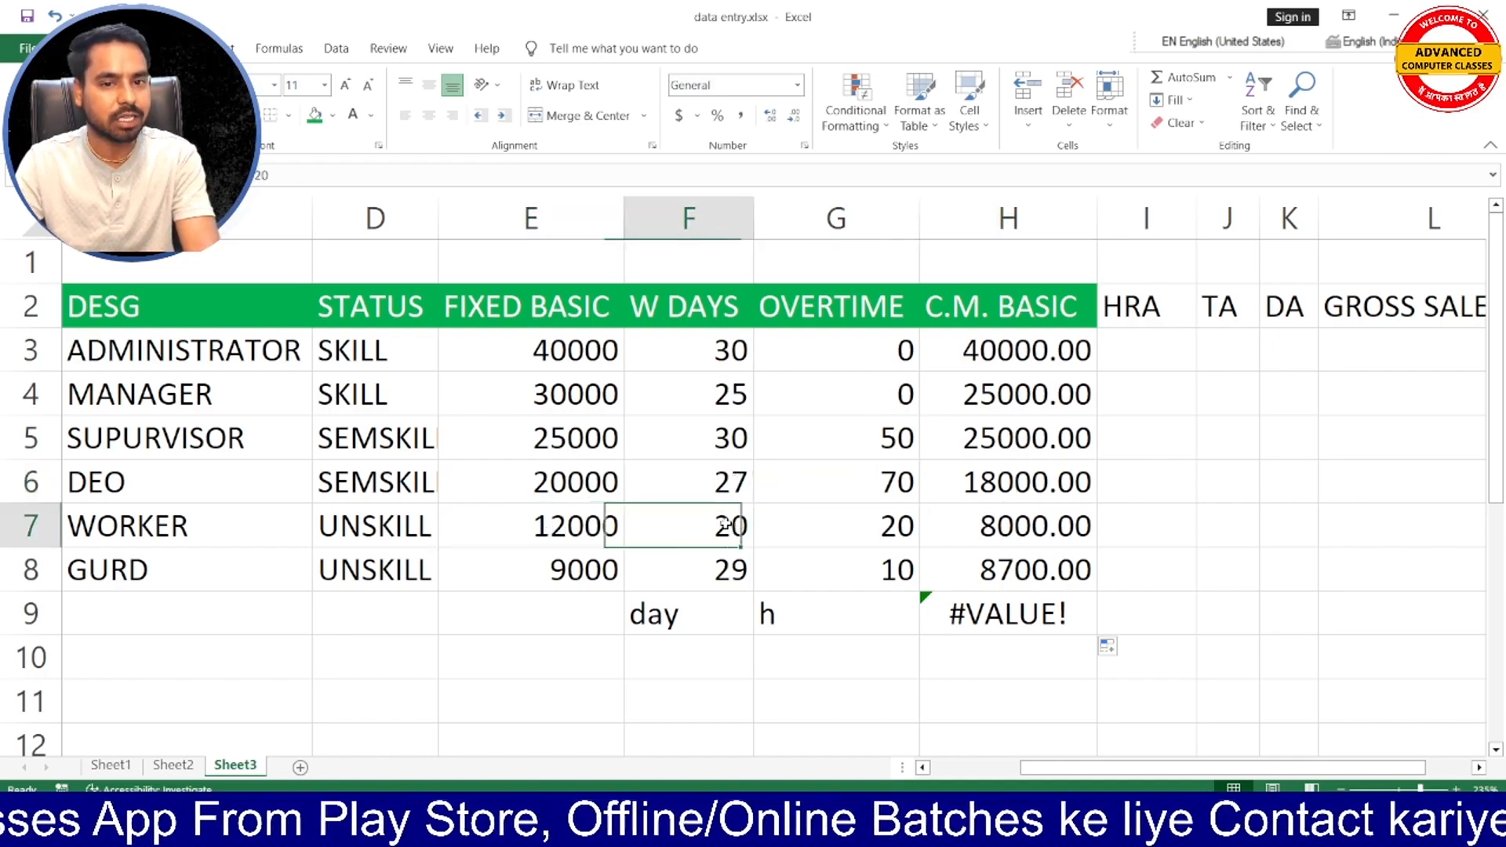
pyautogui.click(1020, 527)
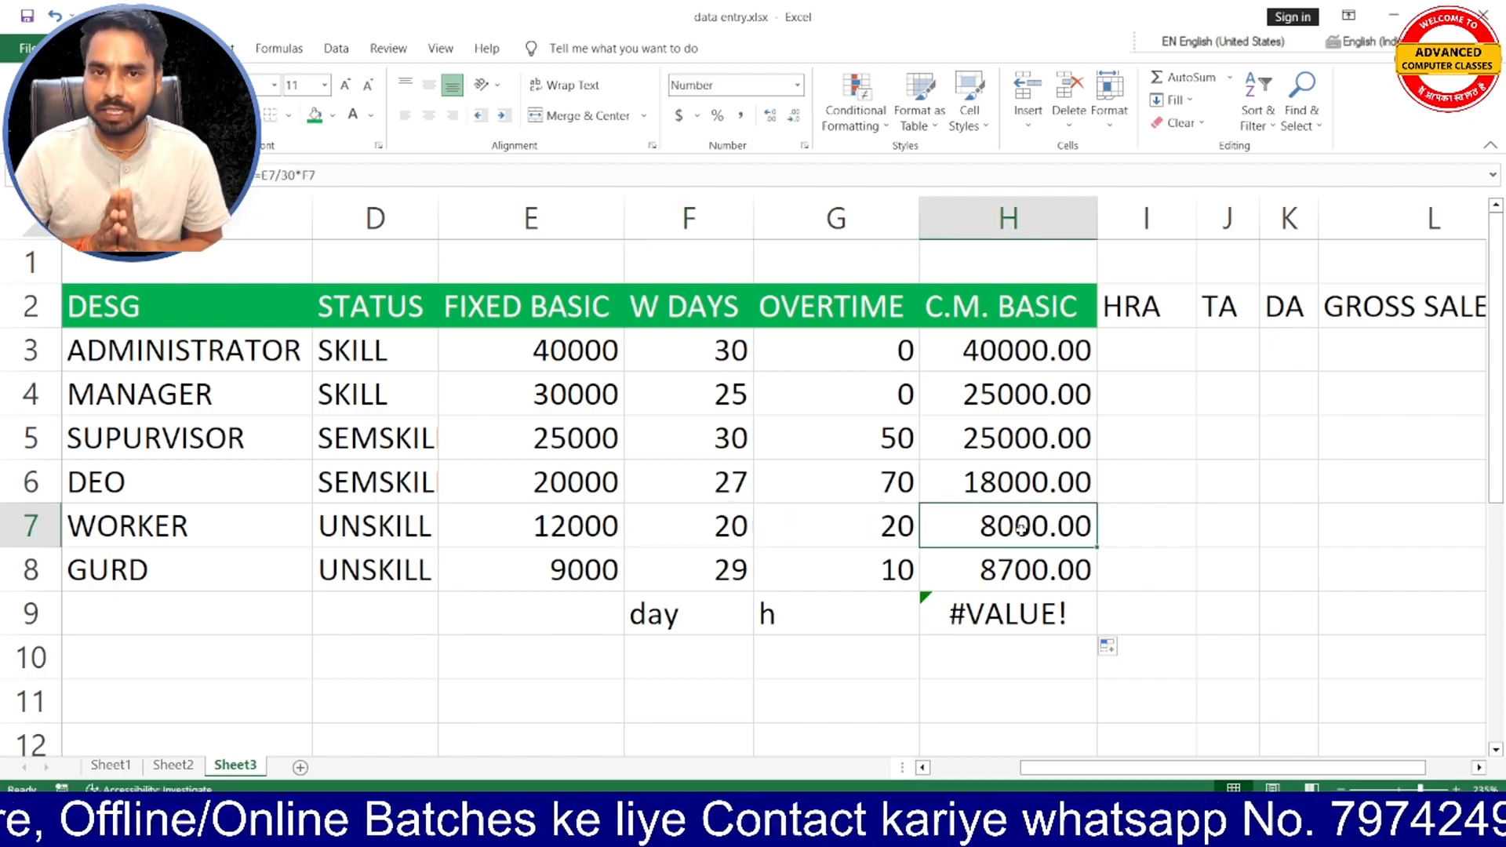
# - Clear the surplus formula in H9 and the unit labels in F9:G9 below the table
pyautogui.click(1028, 628)
pyautogui.press('BackSpace')
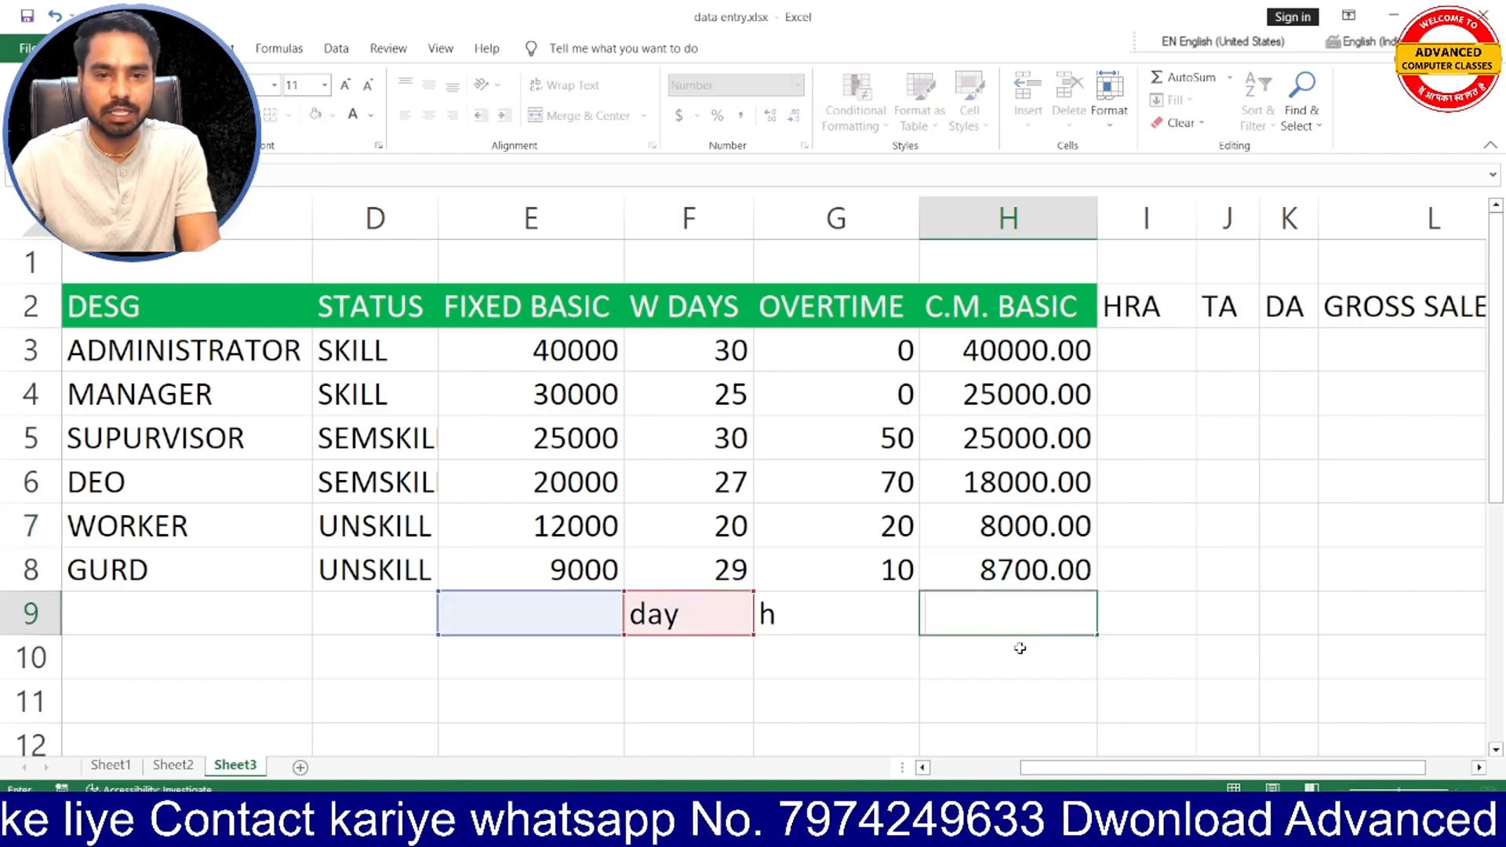
pyautogui.click(877, 616)
pyautogui.moveTo(687, 617); pyautogui.dragTo(797, 618)
pyautogui.press('Delete')
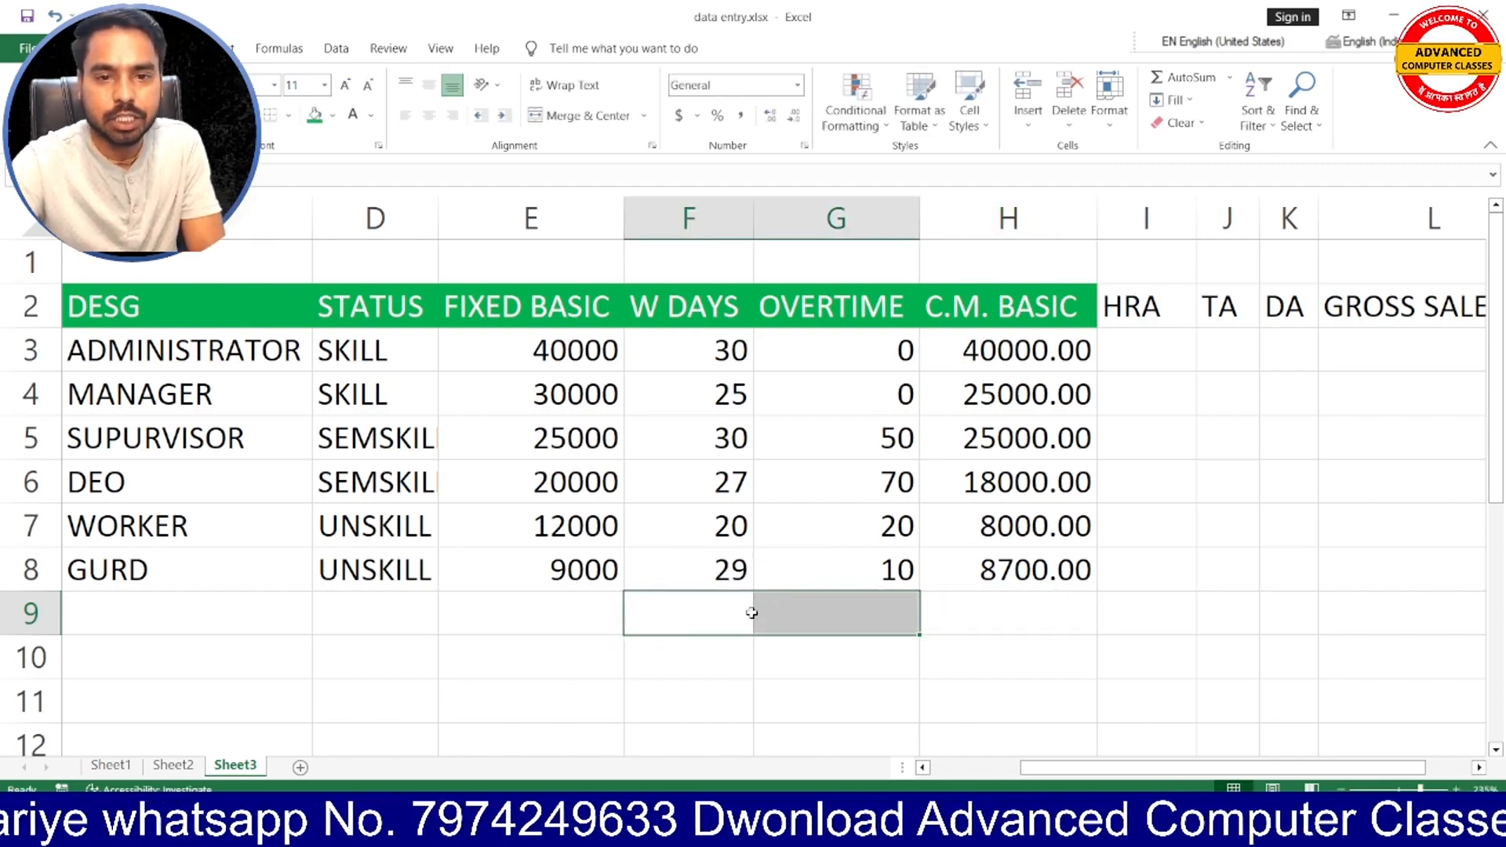
# - Review the administrator's OVERTIME in G3, and the DEO's FIXED BASIC, W DAYS and C.M. BASIC in row 6
pyautogui.click(888, 347)
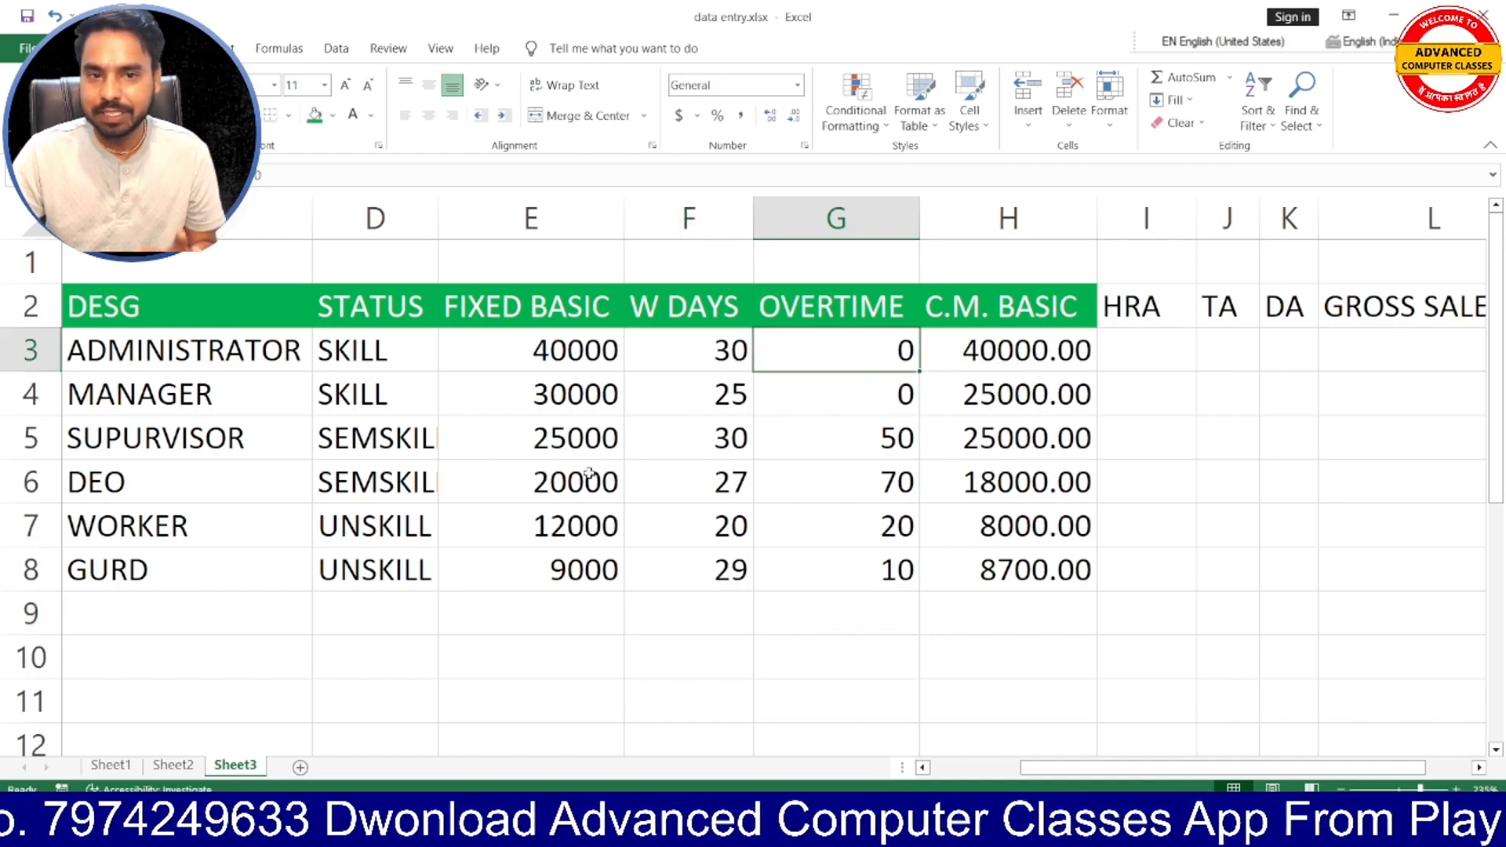
pyautogui.click(570, 488)
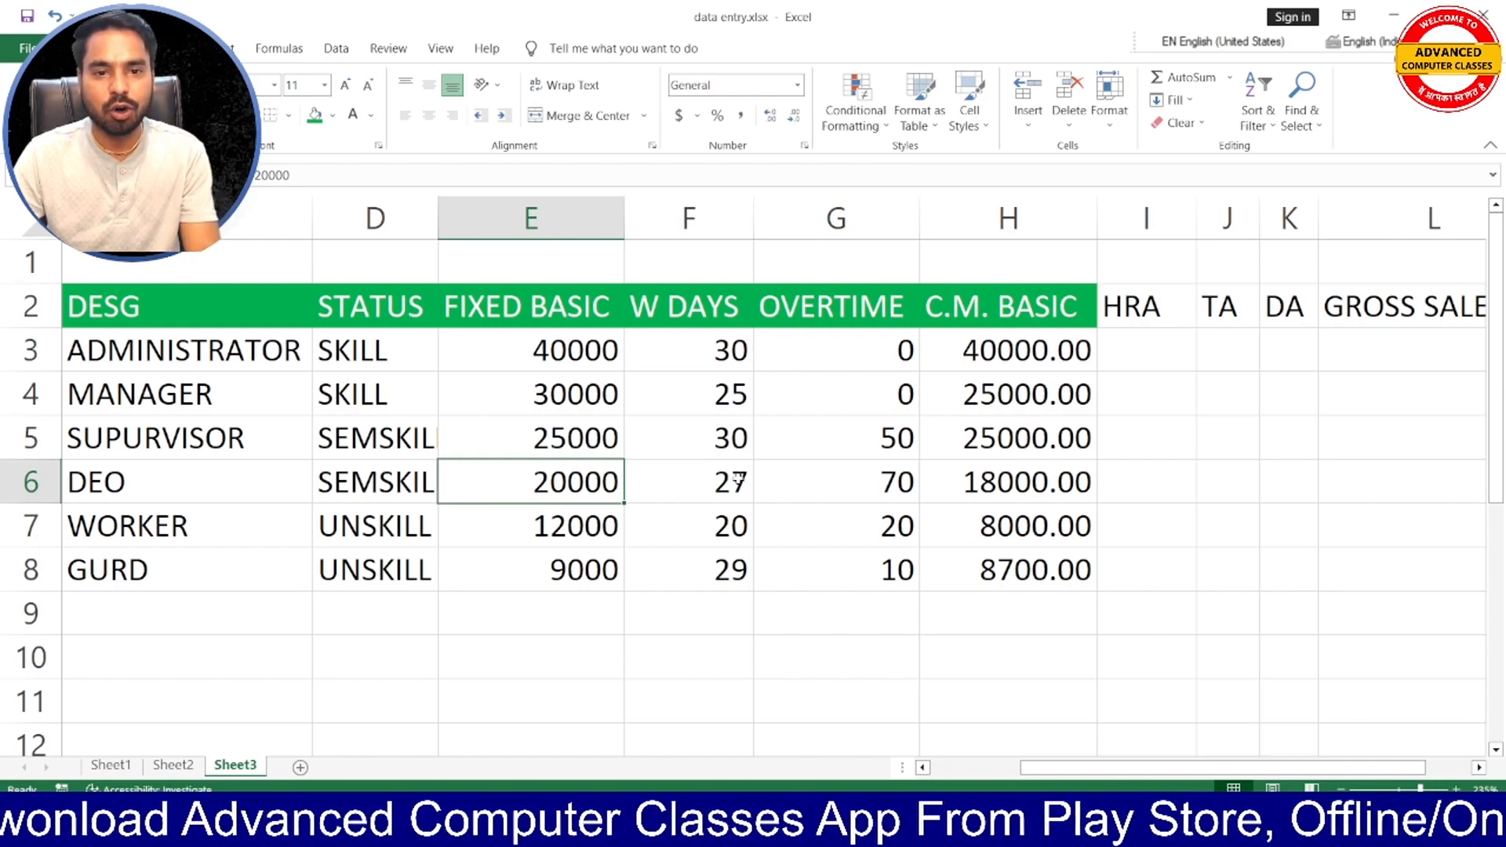
pyautogui.click(698, 482)
pyautogui.click(991, 486)
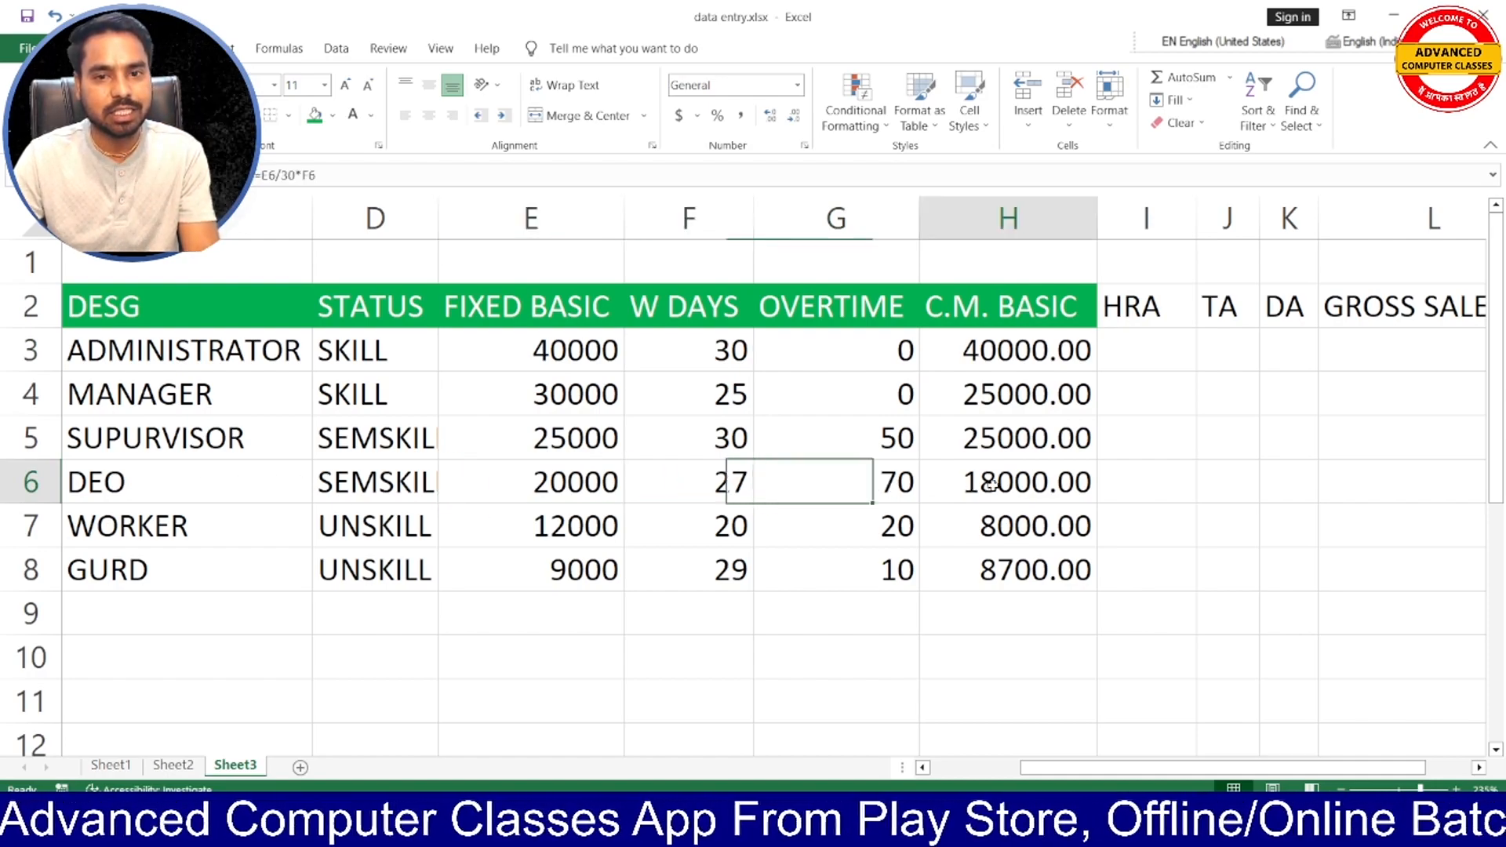
# - Clear the C.M. BASIC formulas in H3:H8
pyautogui.click(888, 492)
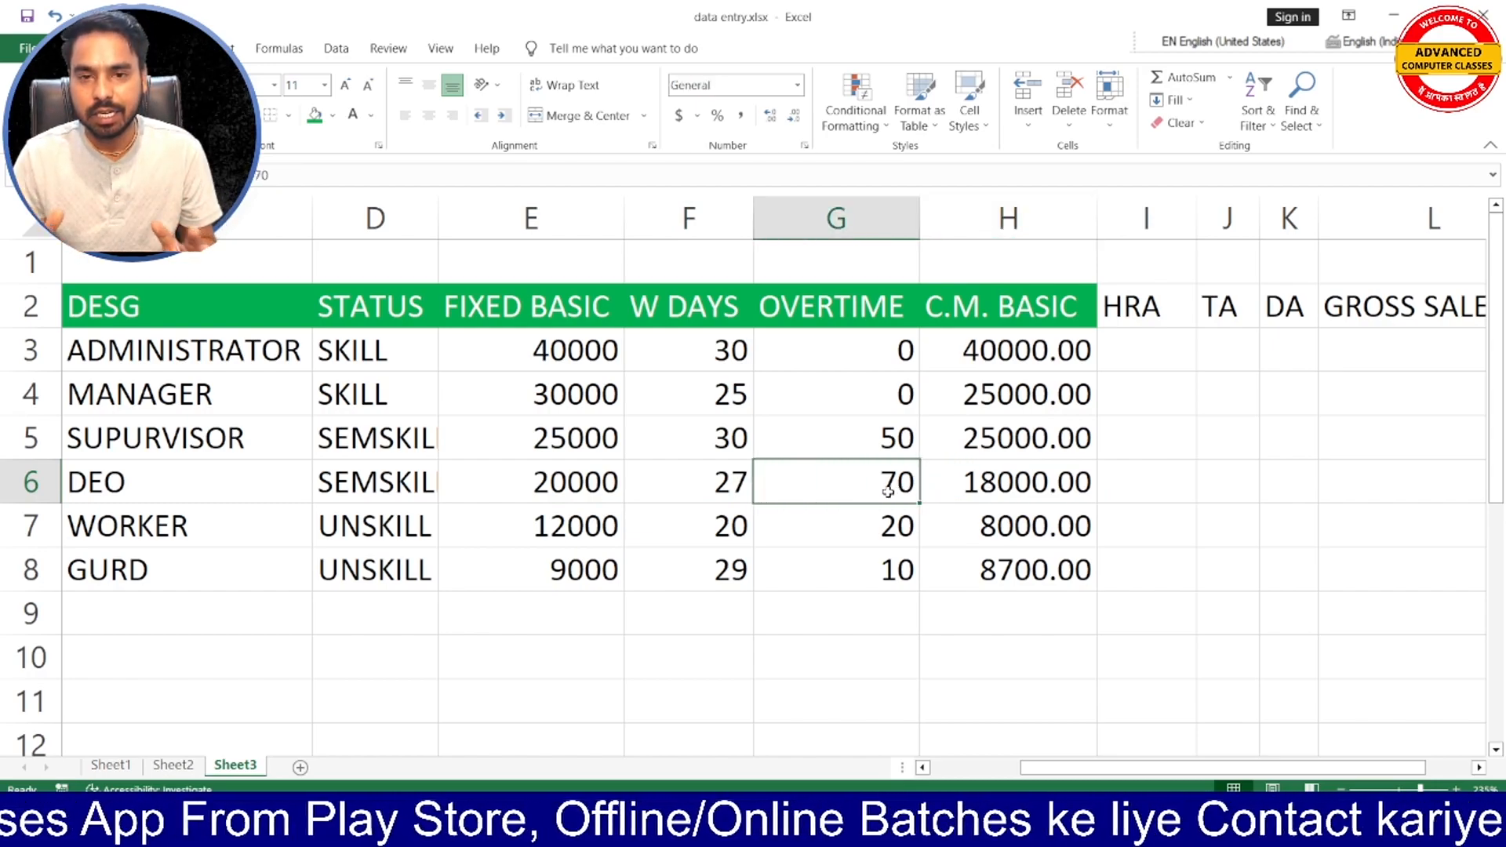
pyautogui.moveTo(1019, 345); pyautogui.dragTo(1039, 555)
pyautogui.press('Delete')
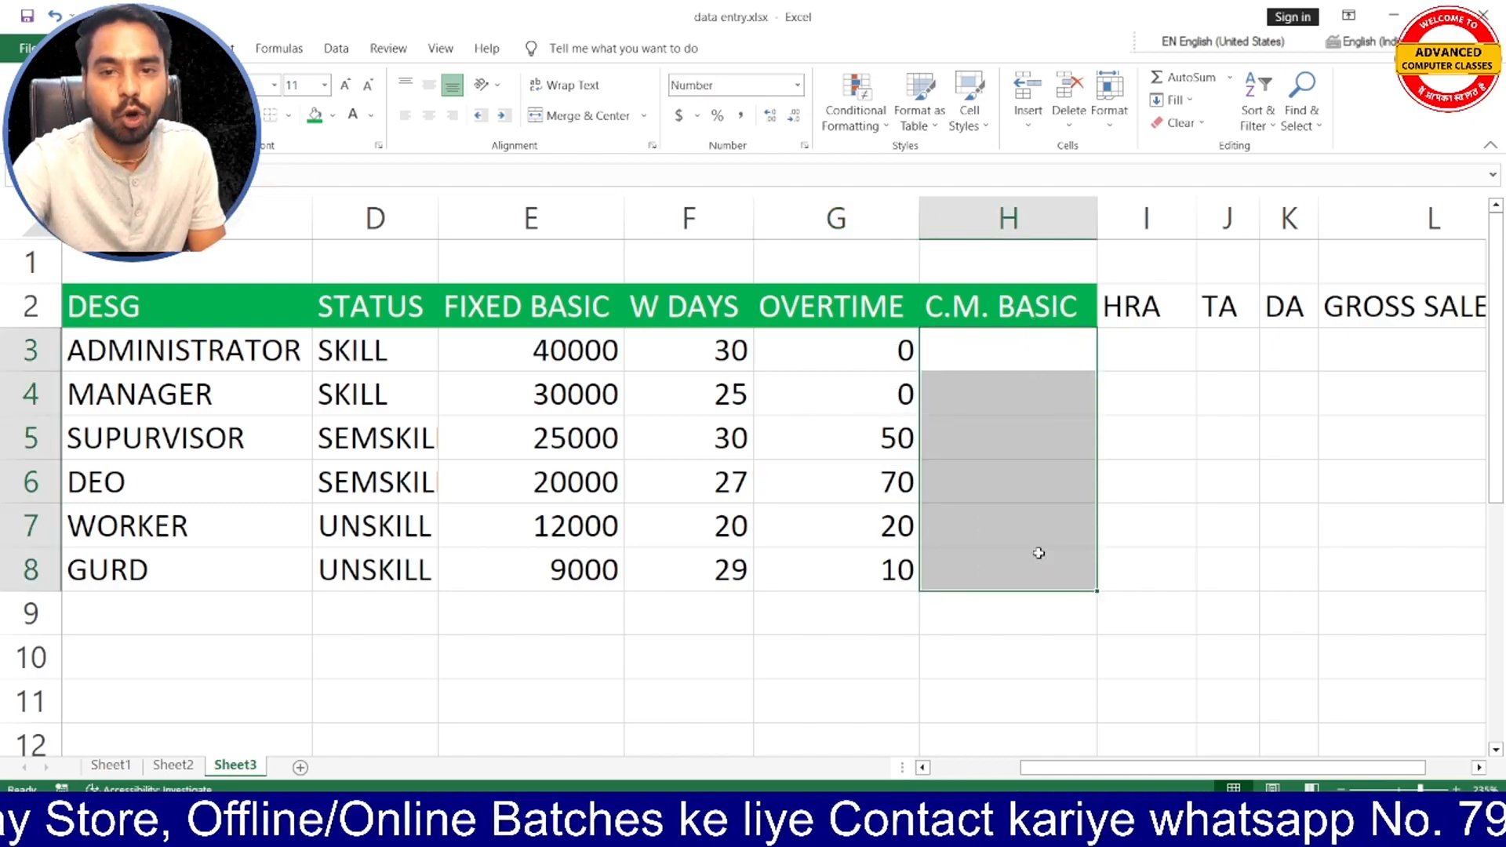
pyautogui.click(1176, 382)
# - Start the administrator's C.M. BASIC formula in H3 as =E3/30*F3, dividing FIXED BASIC by 30 and multiplying by W DAYS
pyautogui.click(1043, 343)
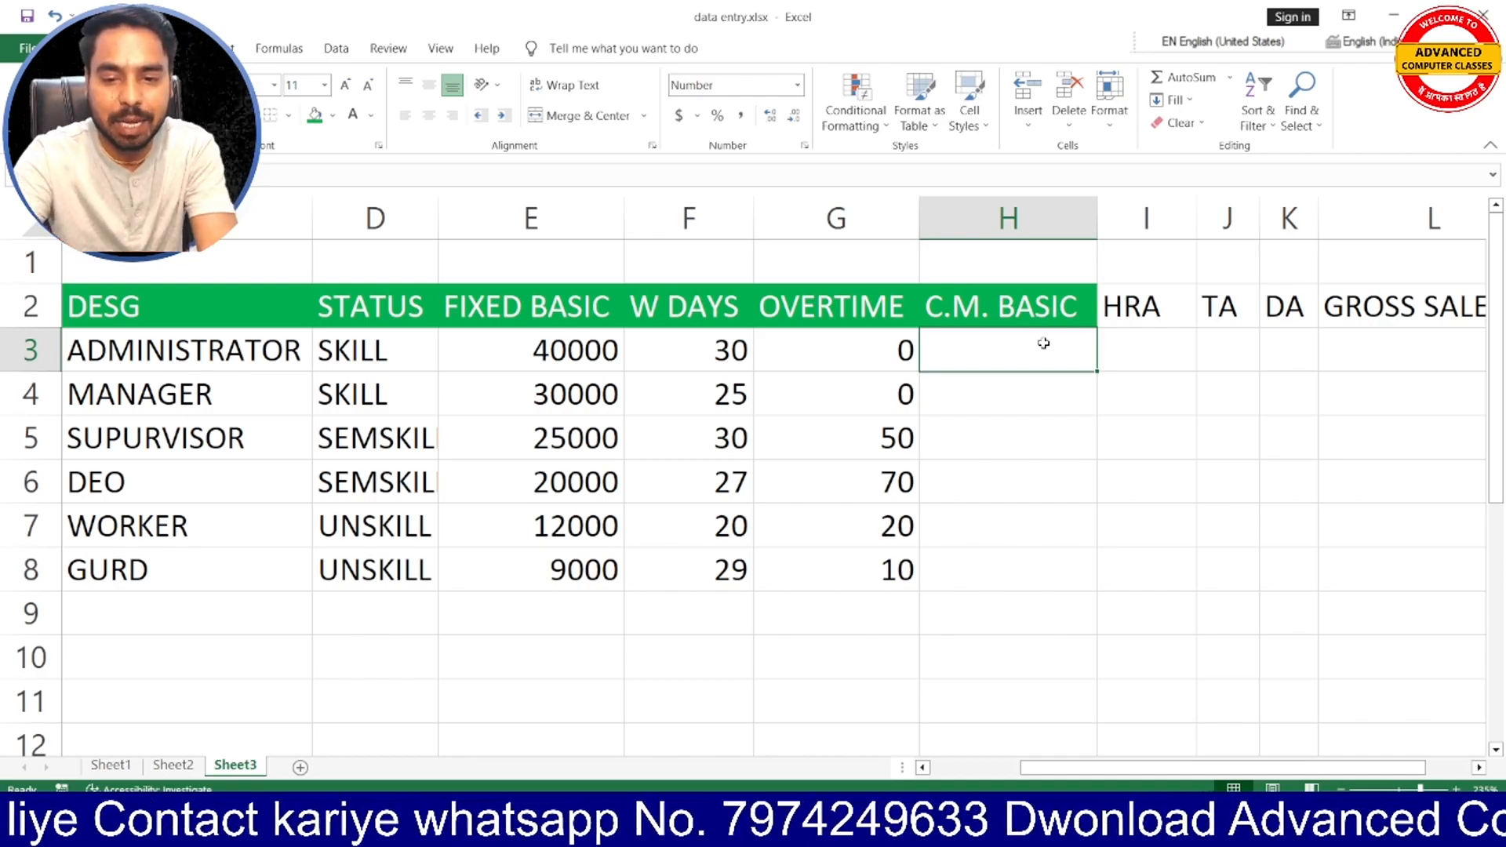
pyautogui.write('=')
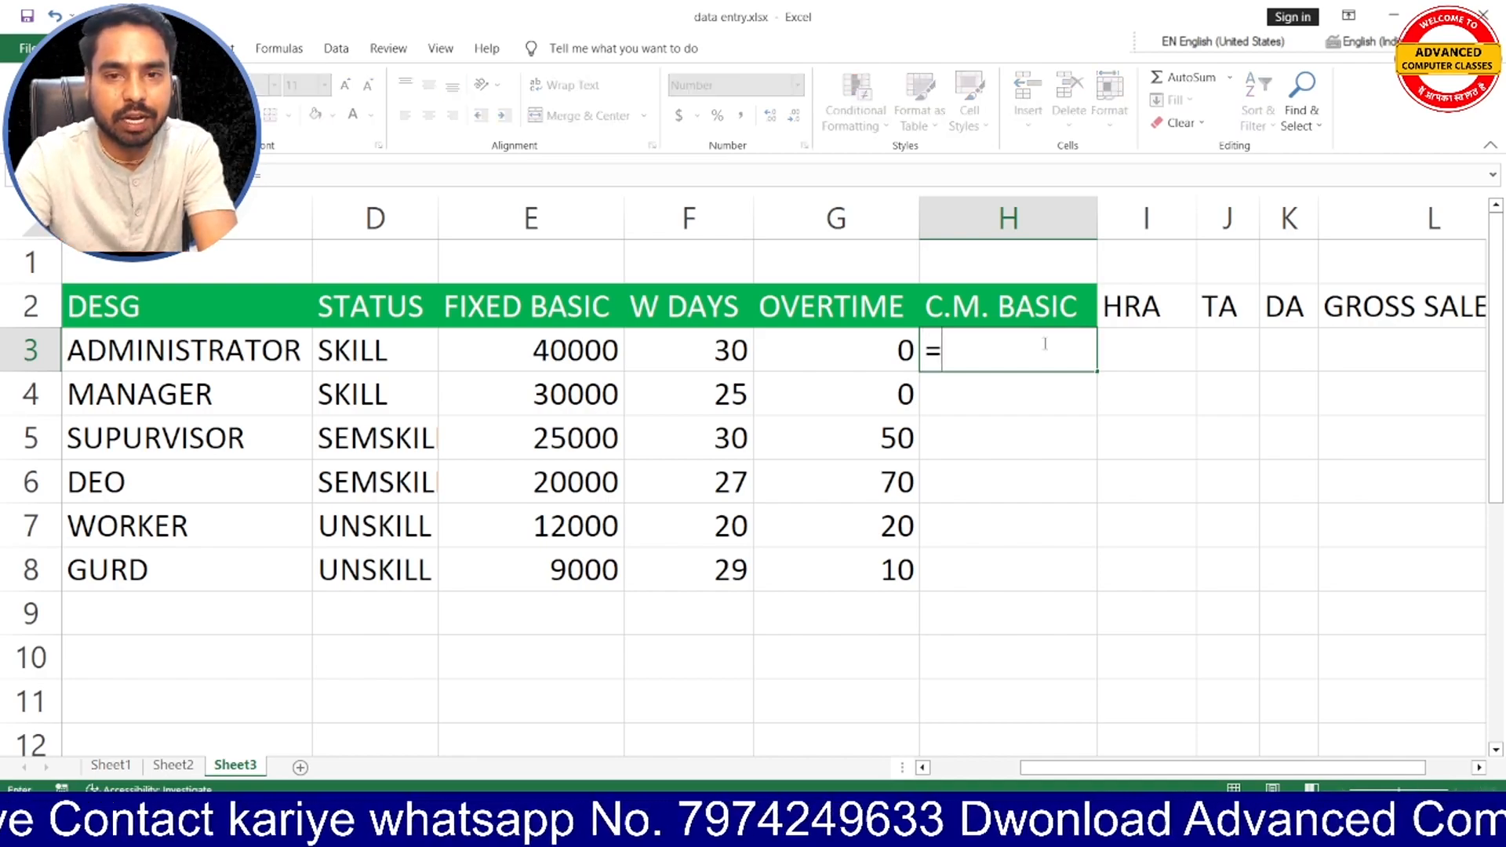
pyautogui.click(544, 350)
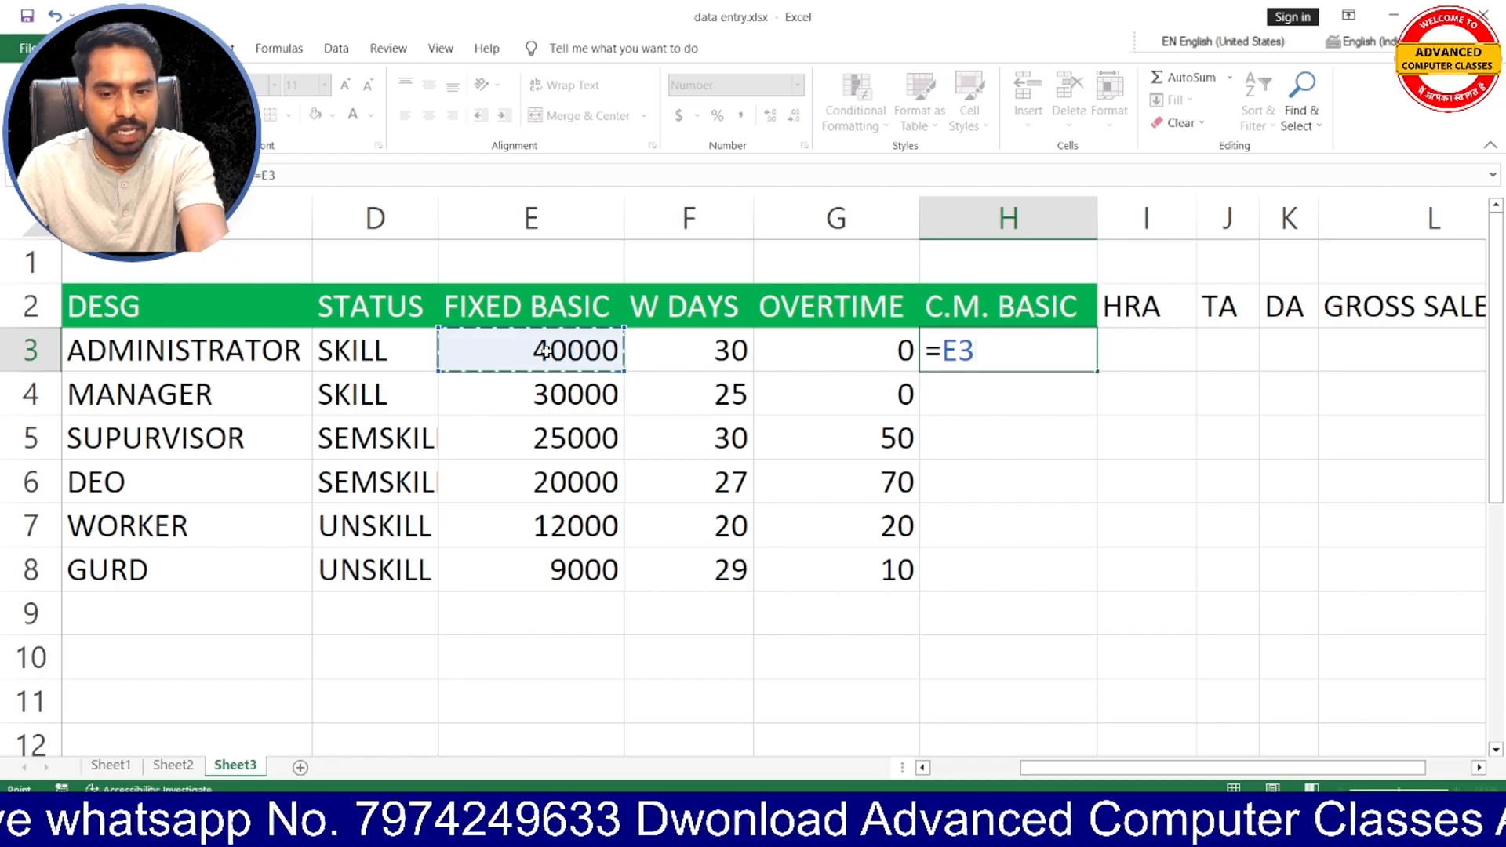
pyautogui.write('/30')
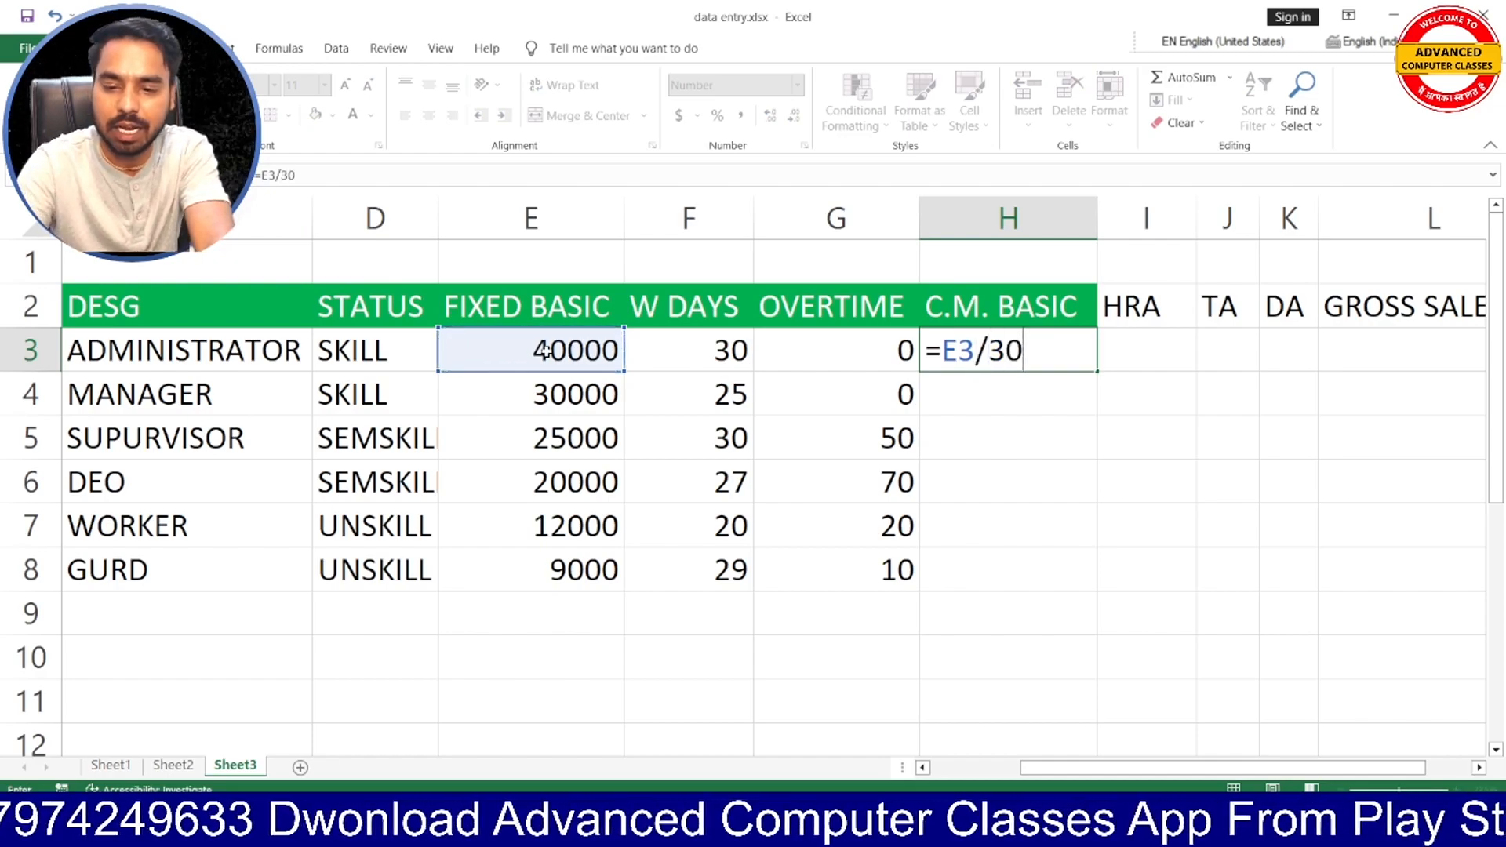
pyautogui.write('*')
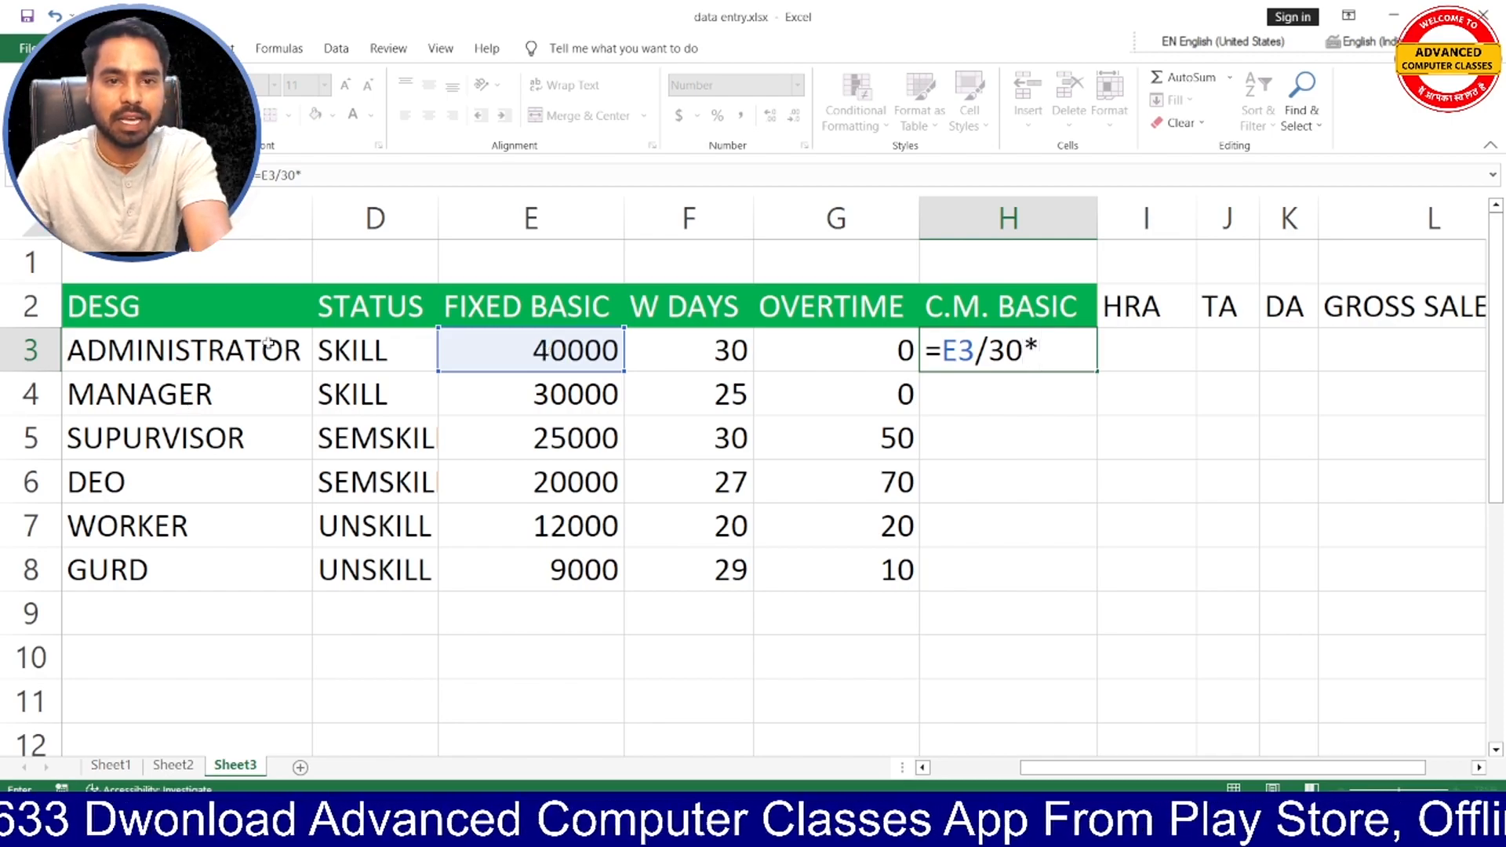
pyautogui.click(697, 352)
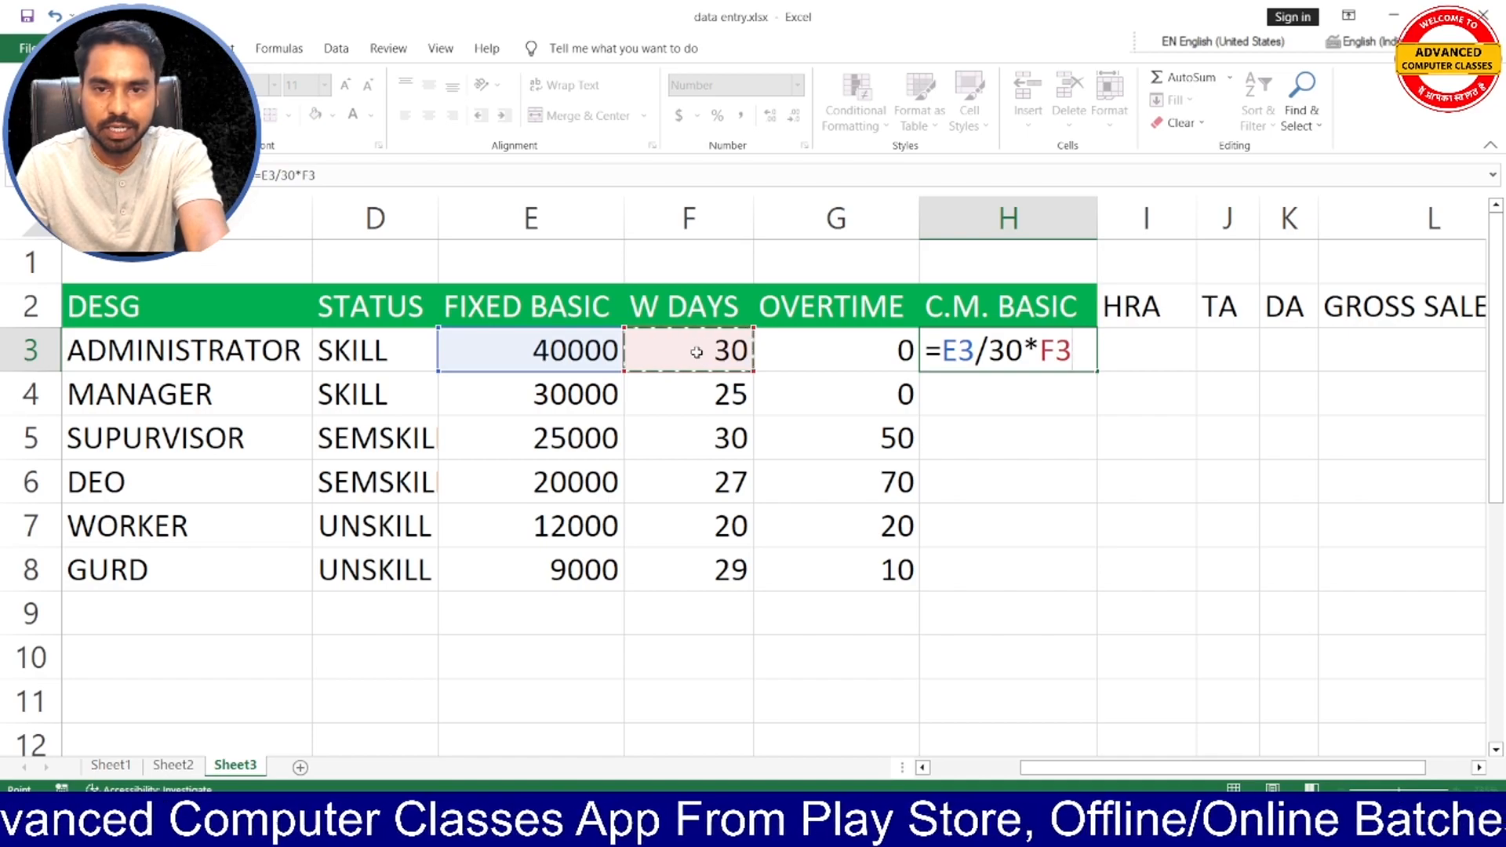
# - Enclose the working-days part of the H3 formula in parentheses so it reads =(E3/30*F3)
pyautogui.click(944, 351)
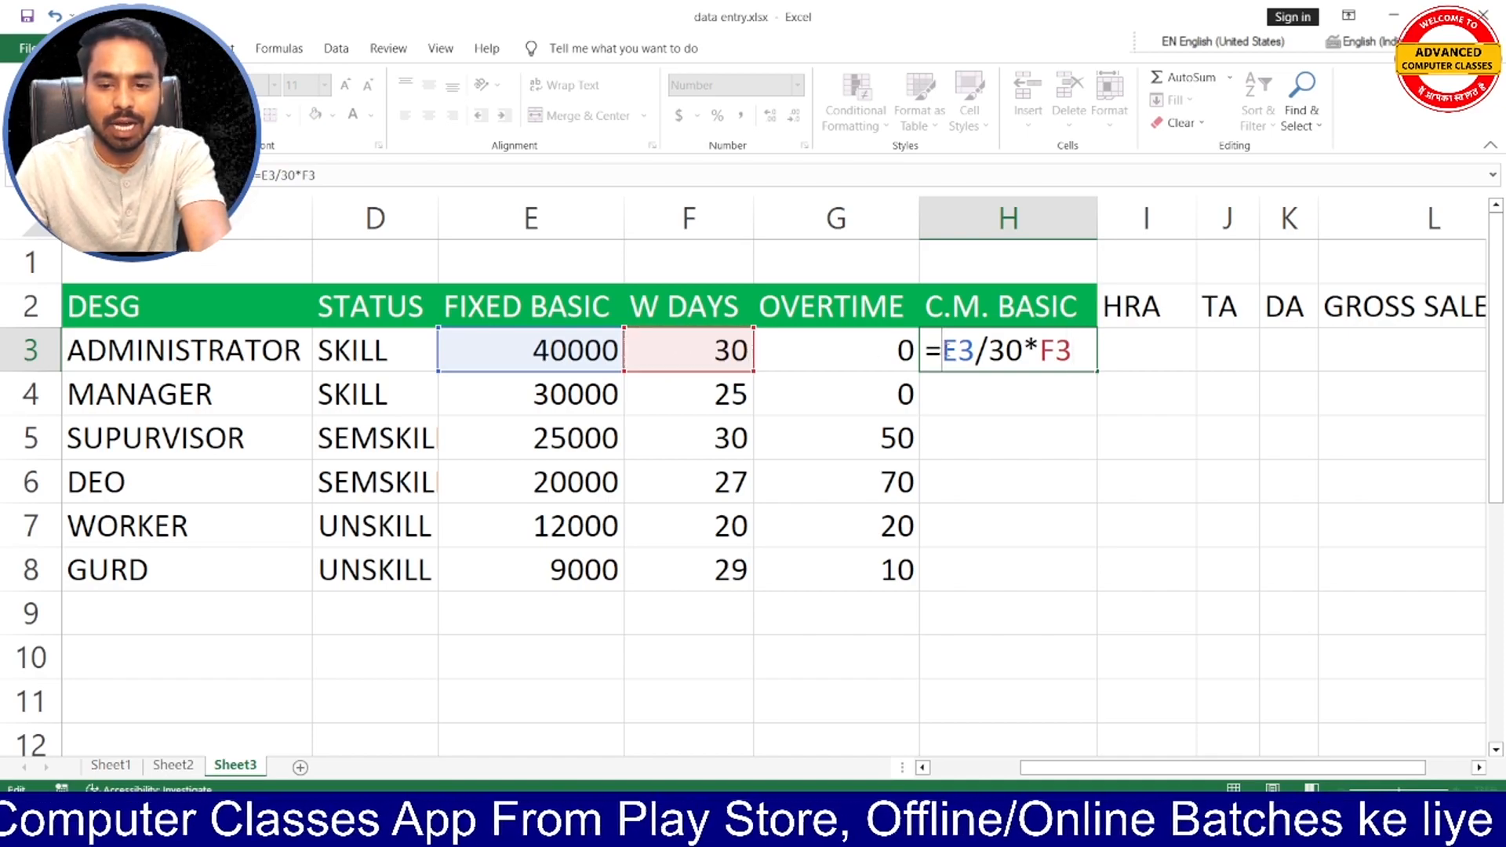
pyautogui.write('(')
pyautogui.press('Right')
pyautogui.press('Right')
pyautogui.press('Right')
pyautogui.press('Right')
pyautogui.press('Right')
pyautogui.press('Right')
pyautogui.press('Right')
pyautogui.press('Right')
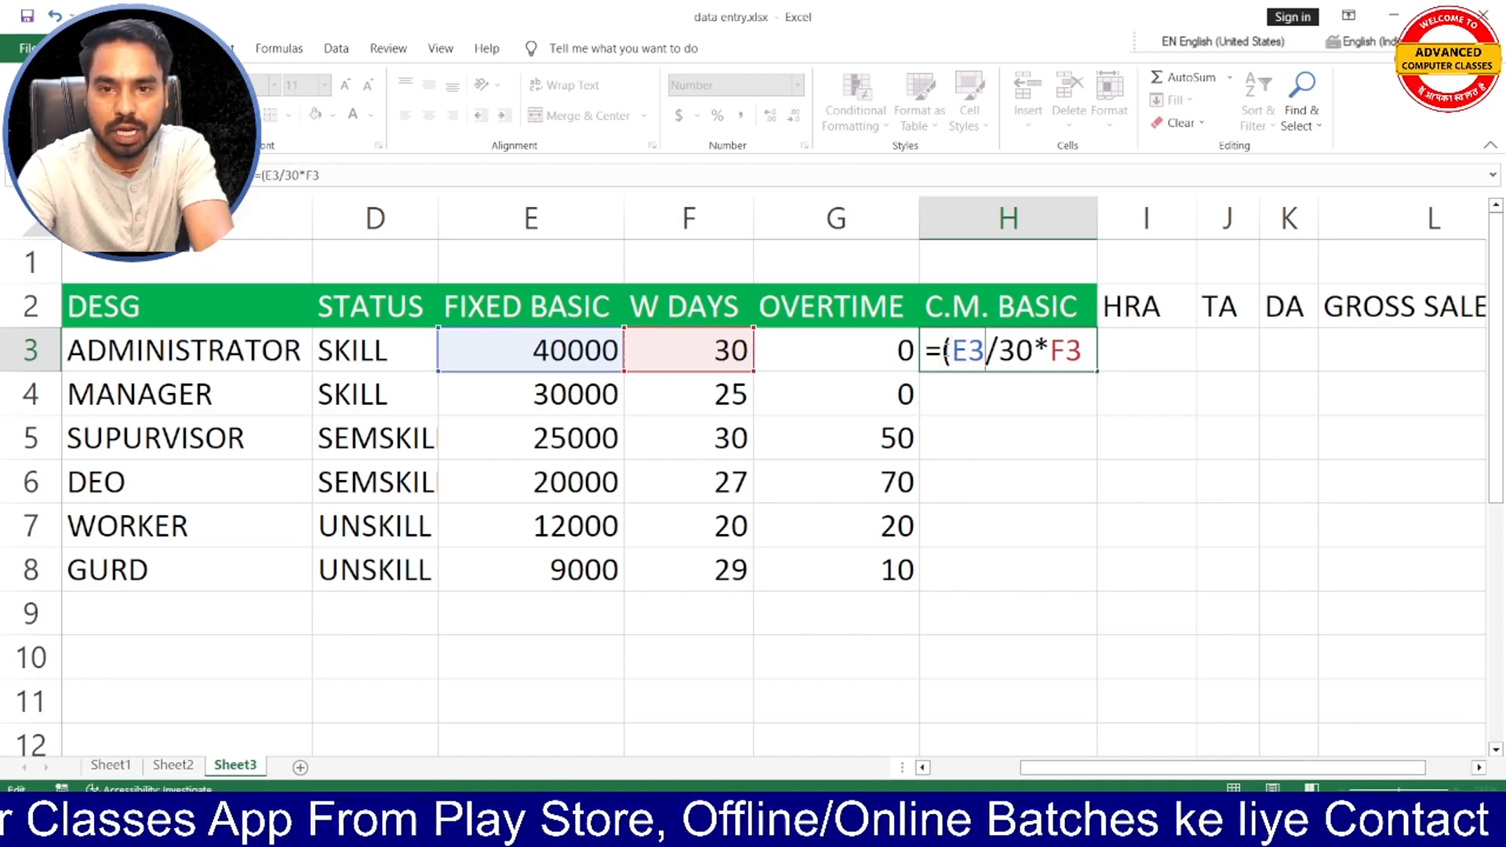
pyautogui.write(')')
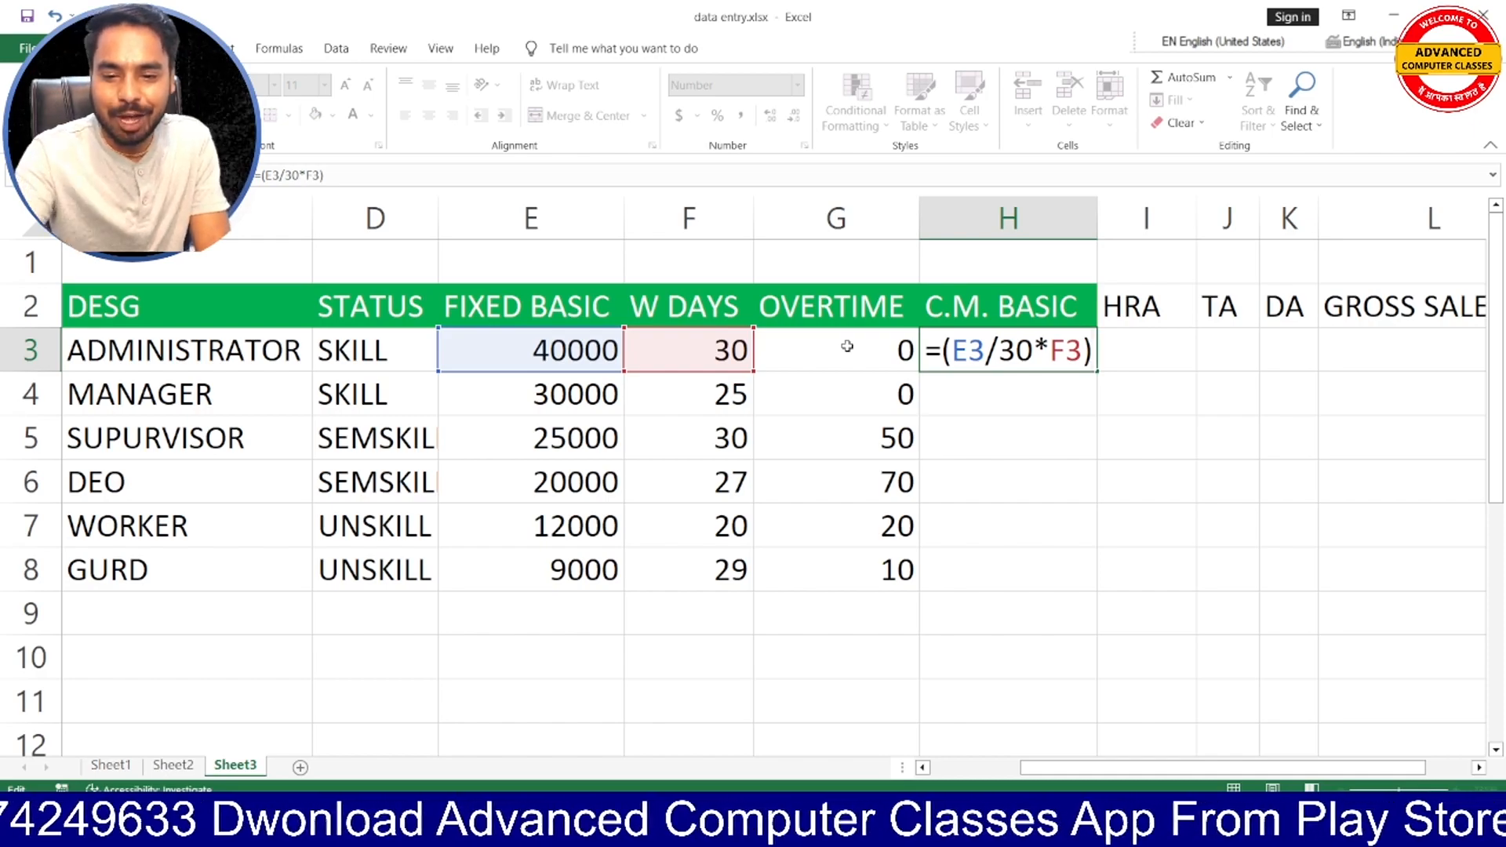
# - Add overtime pay to the H3 formula with +(E3/30/9*G3), based on a 9-hour day, and enter it
pyautogui.write('+')
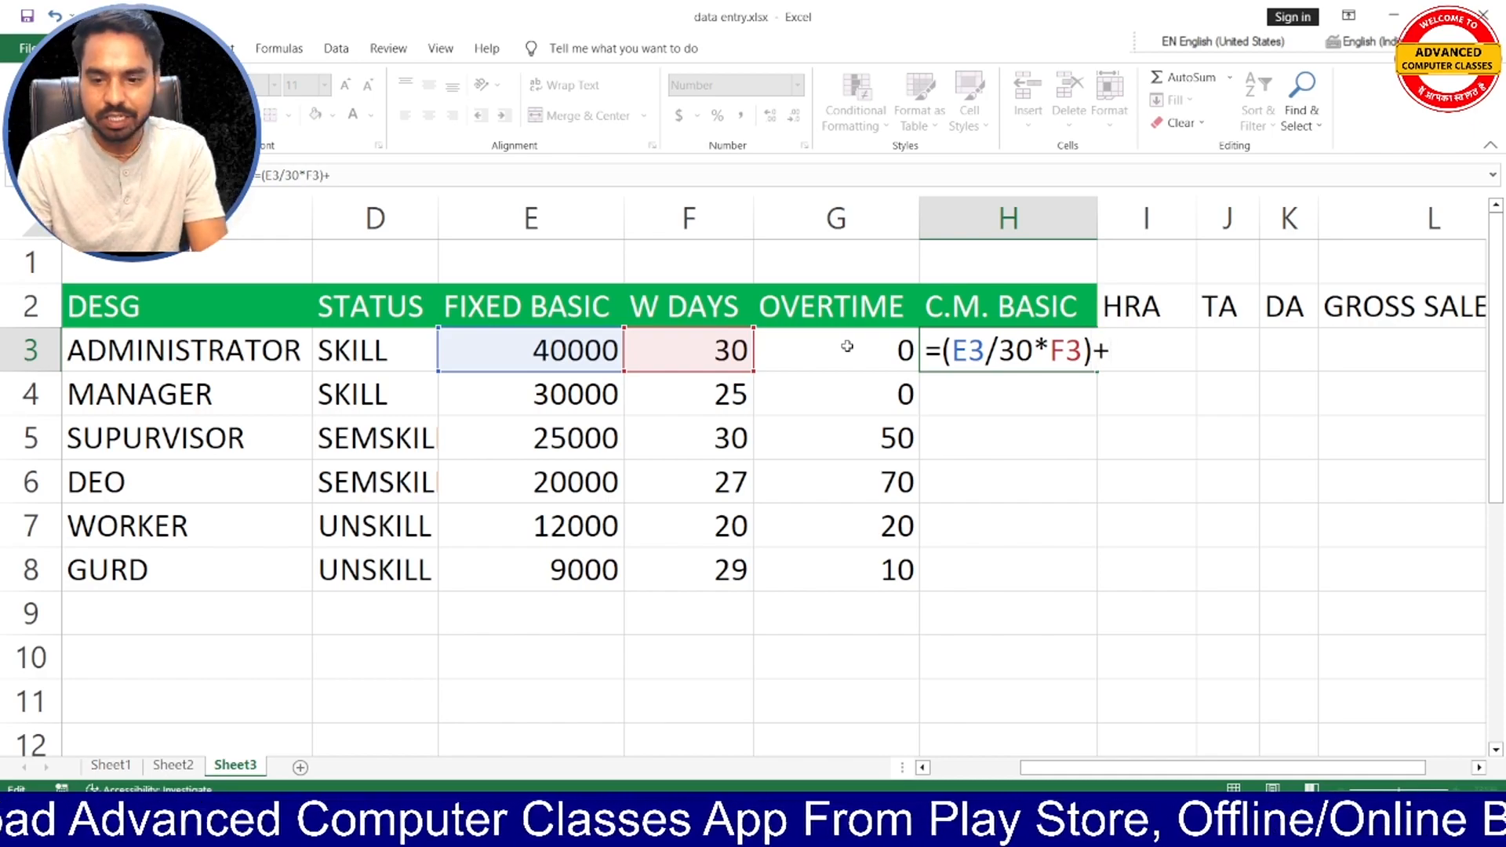
pyautogui.write('(')
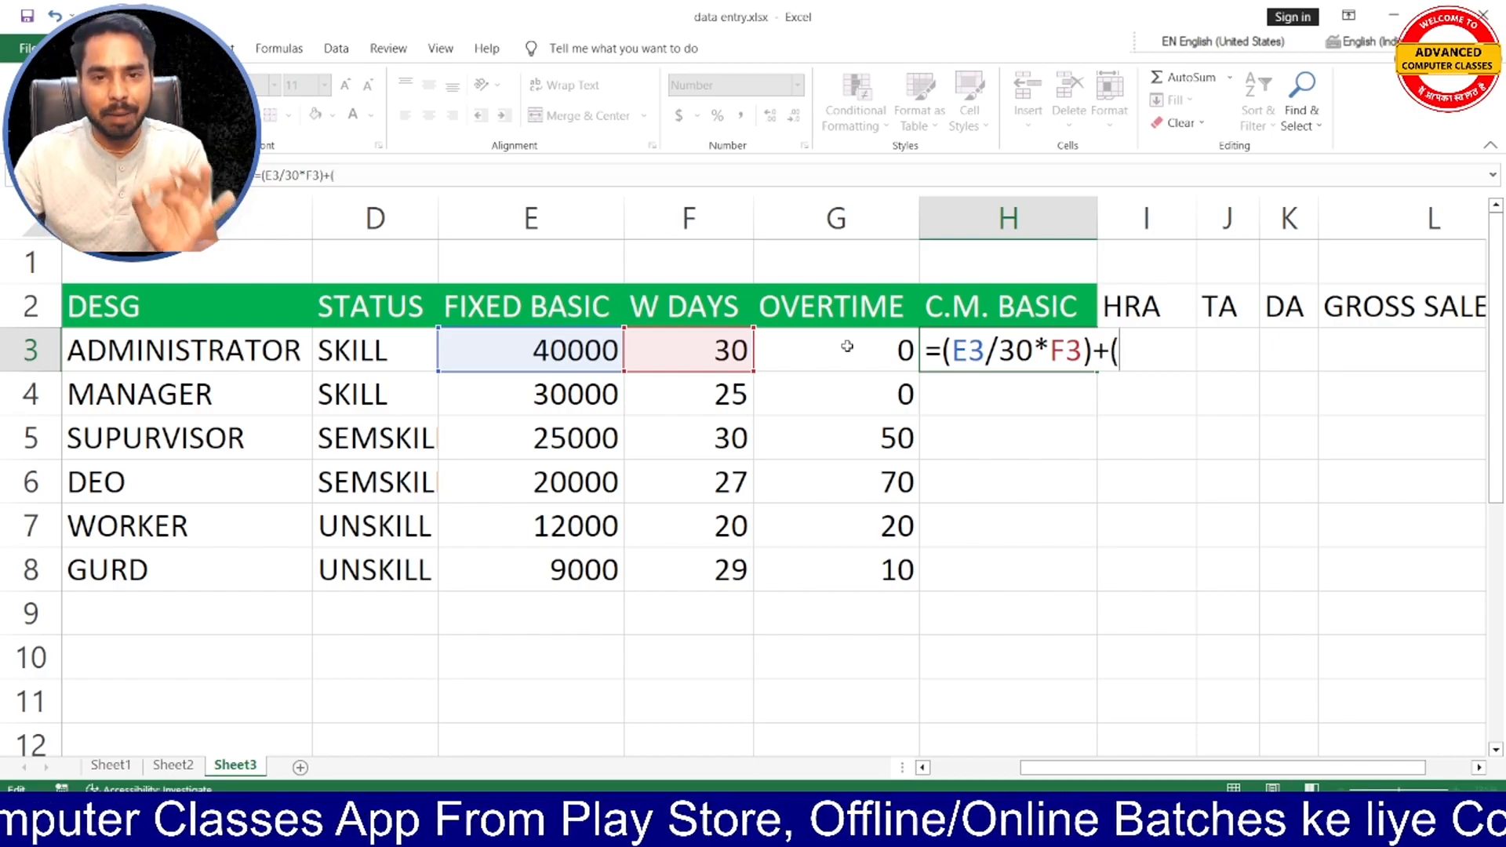
pyautogui.click(575, 357)
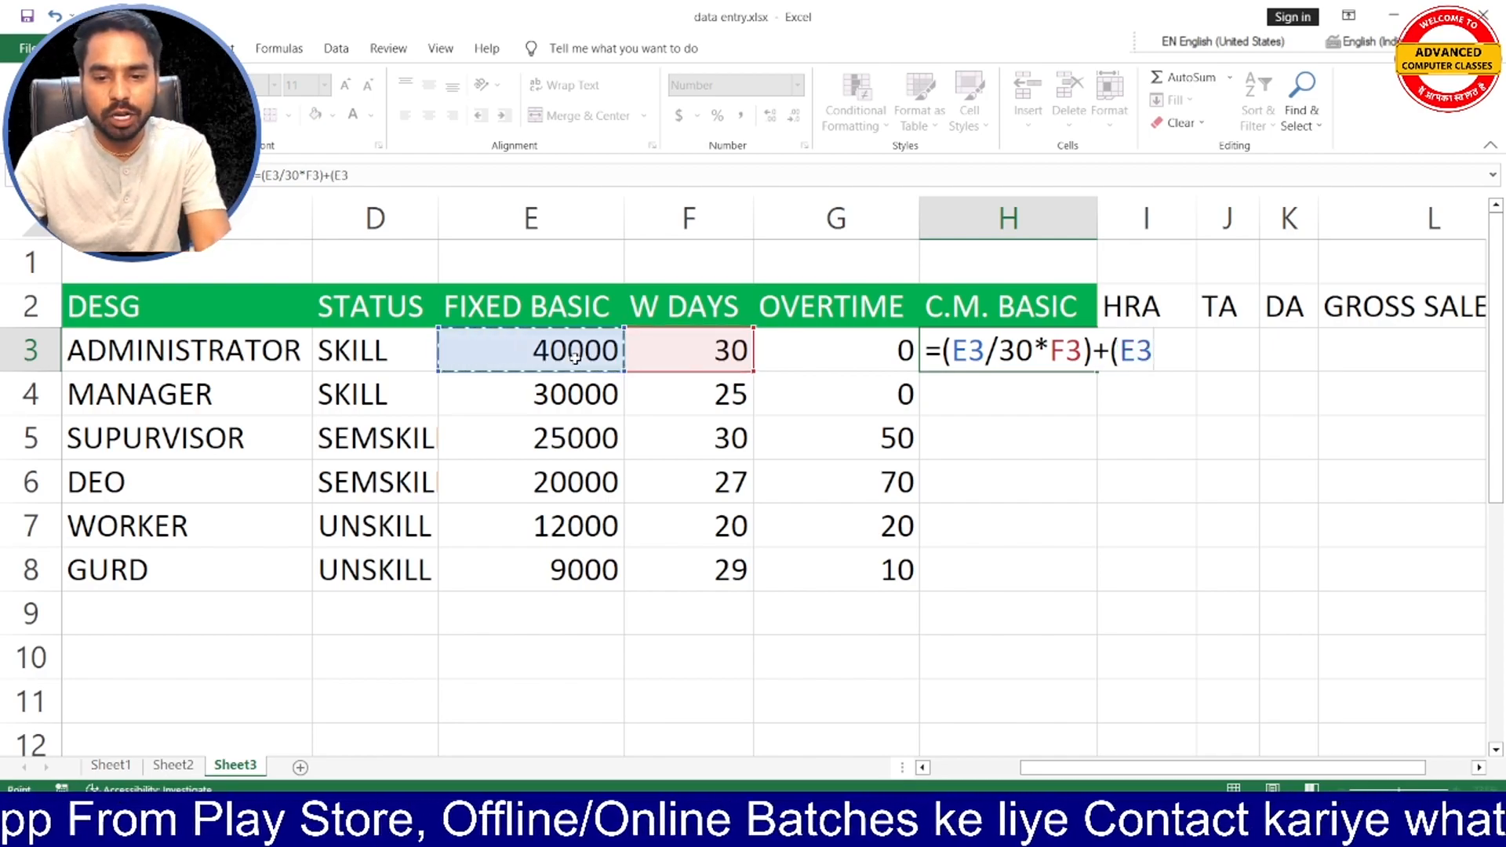
pyautogui.write('/30')
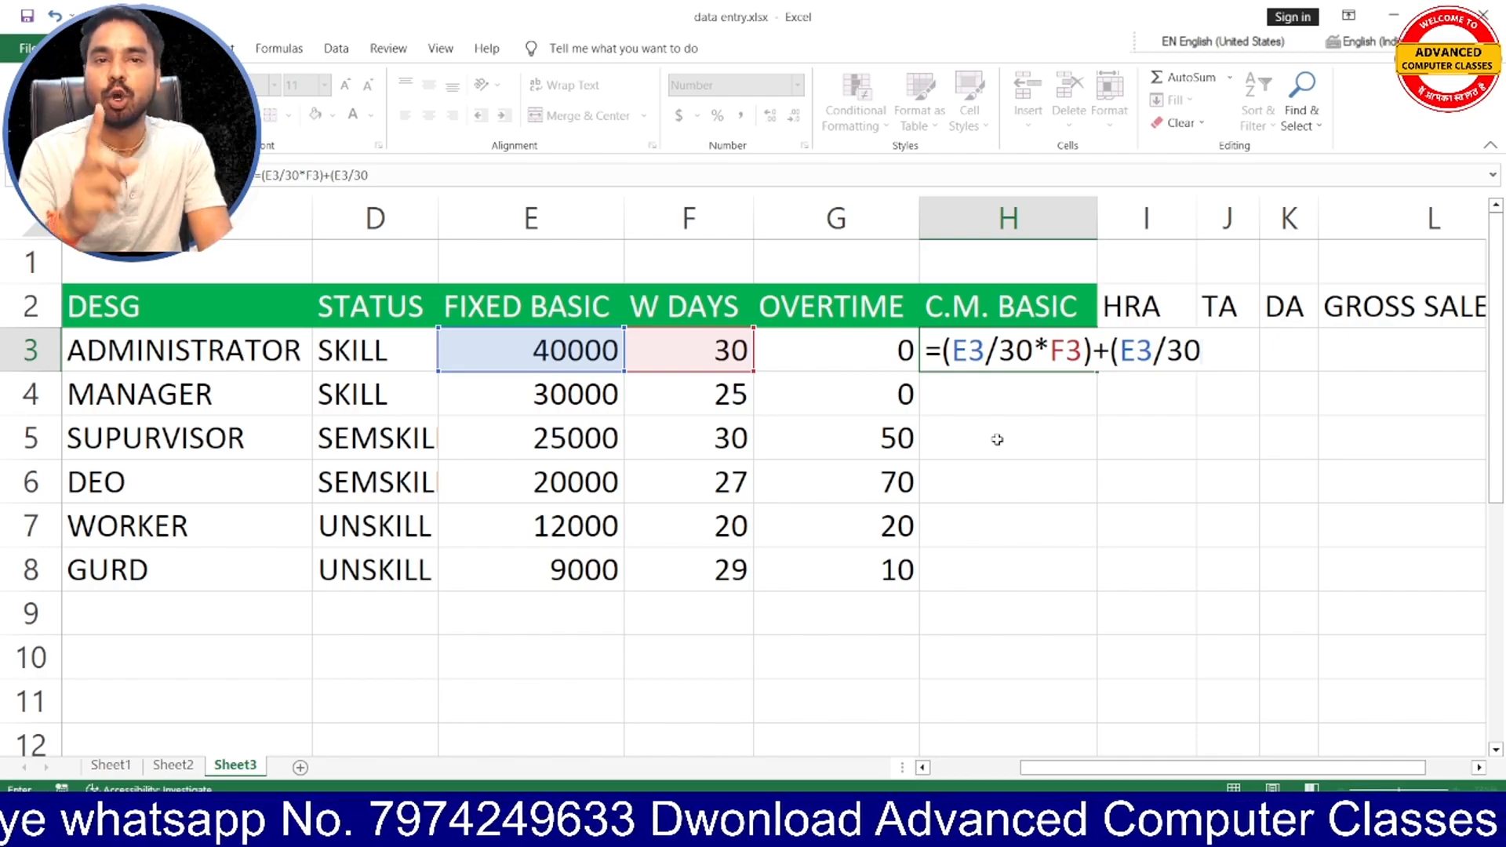
pyautogui.write('/9')
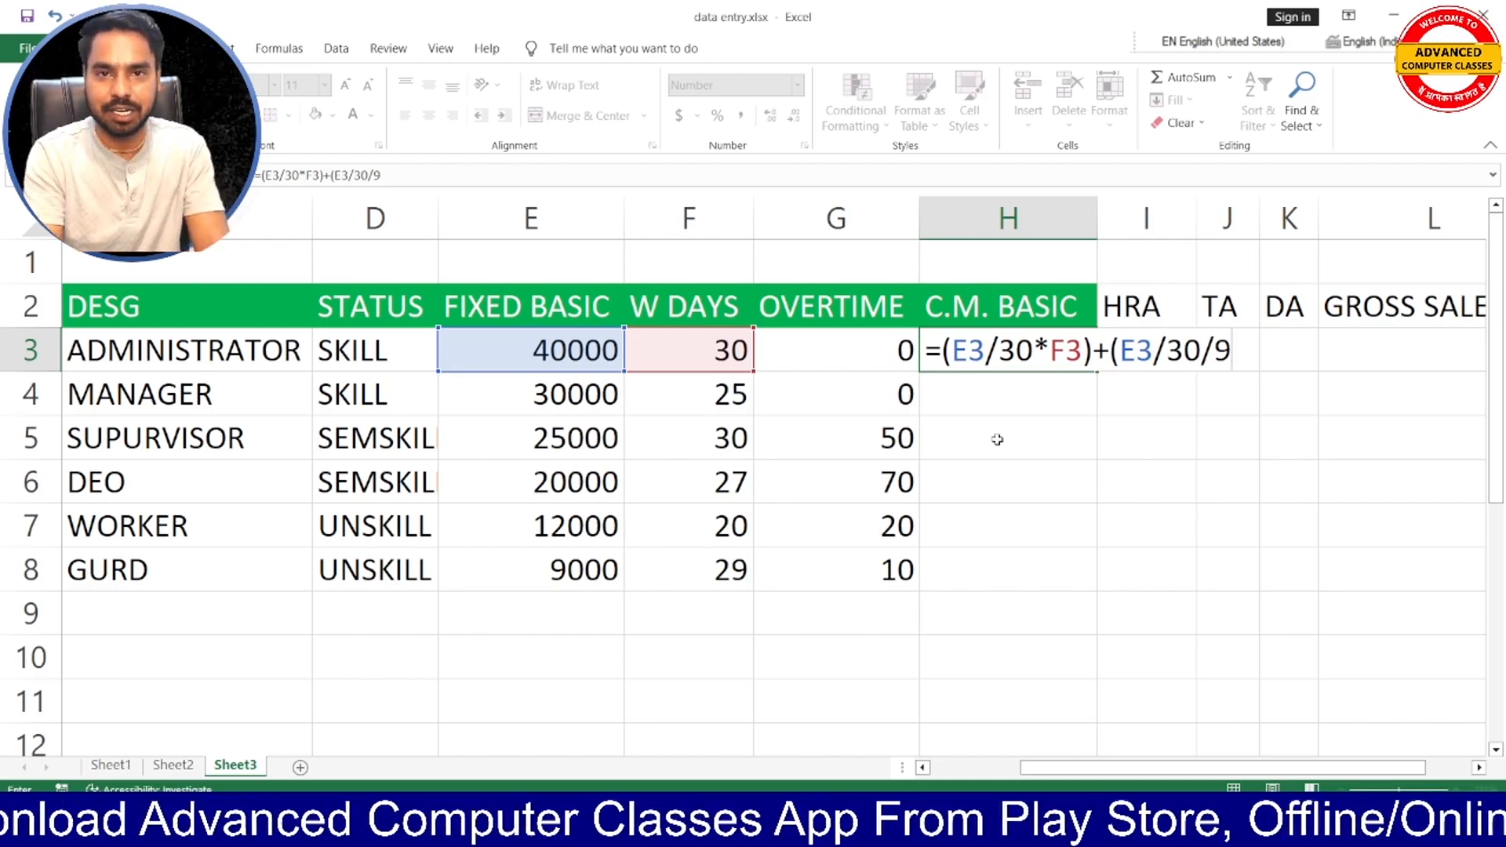
pyautogui.write('*')
pyautogui.click(878, 353)
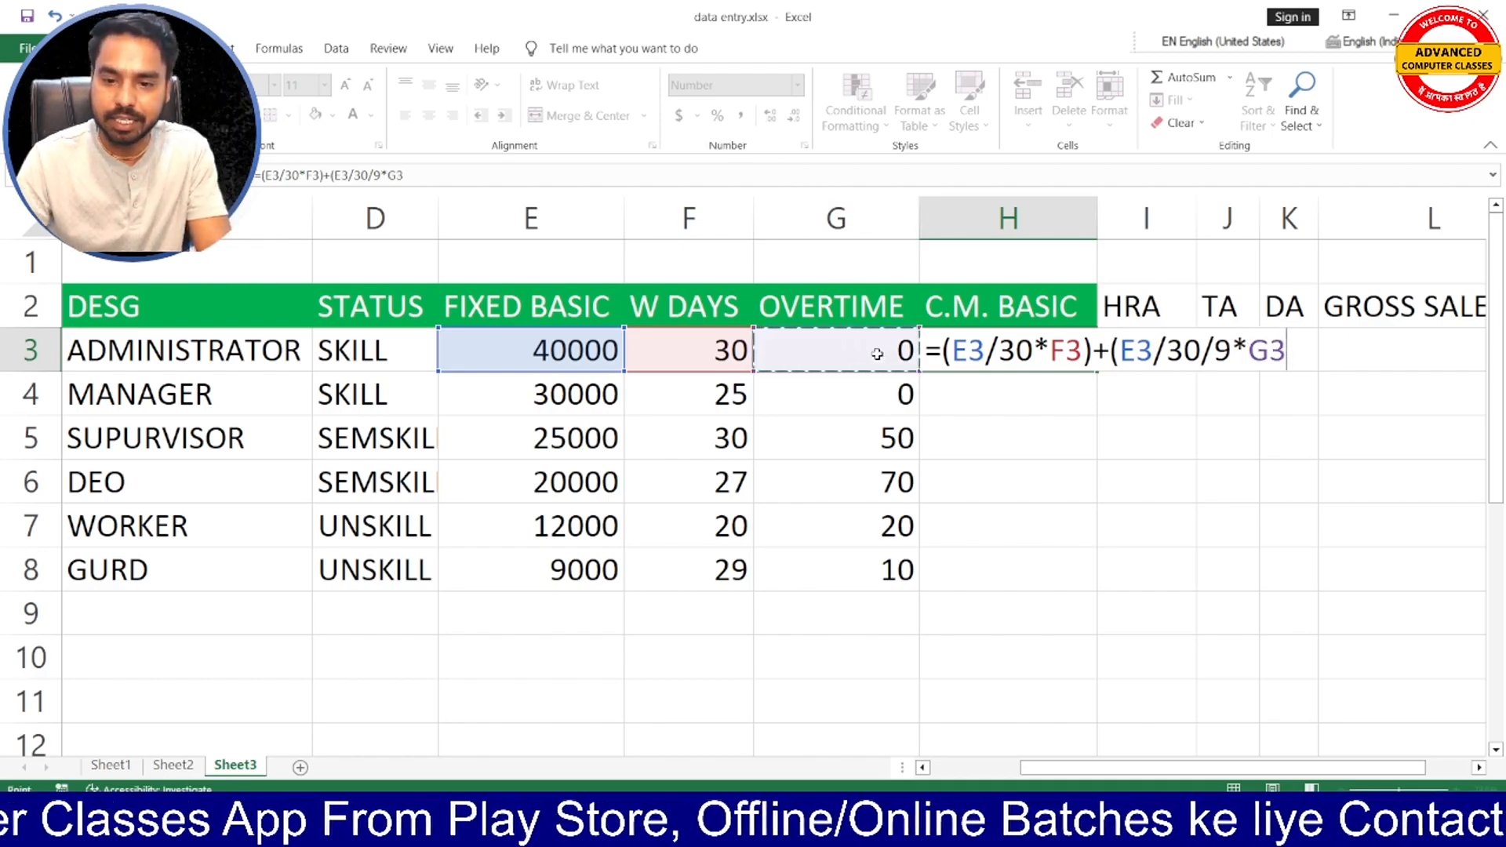
pyautogui.write(')')
pyautogui.press('Return')
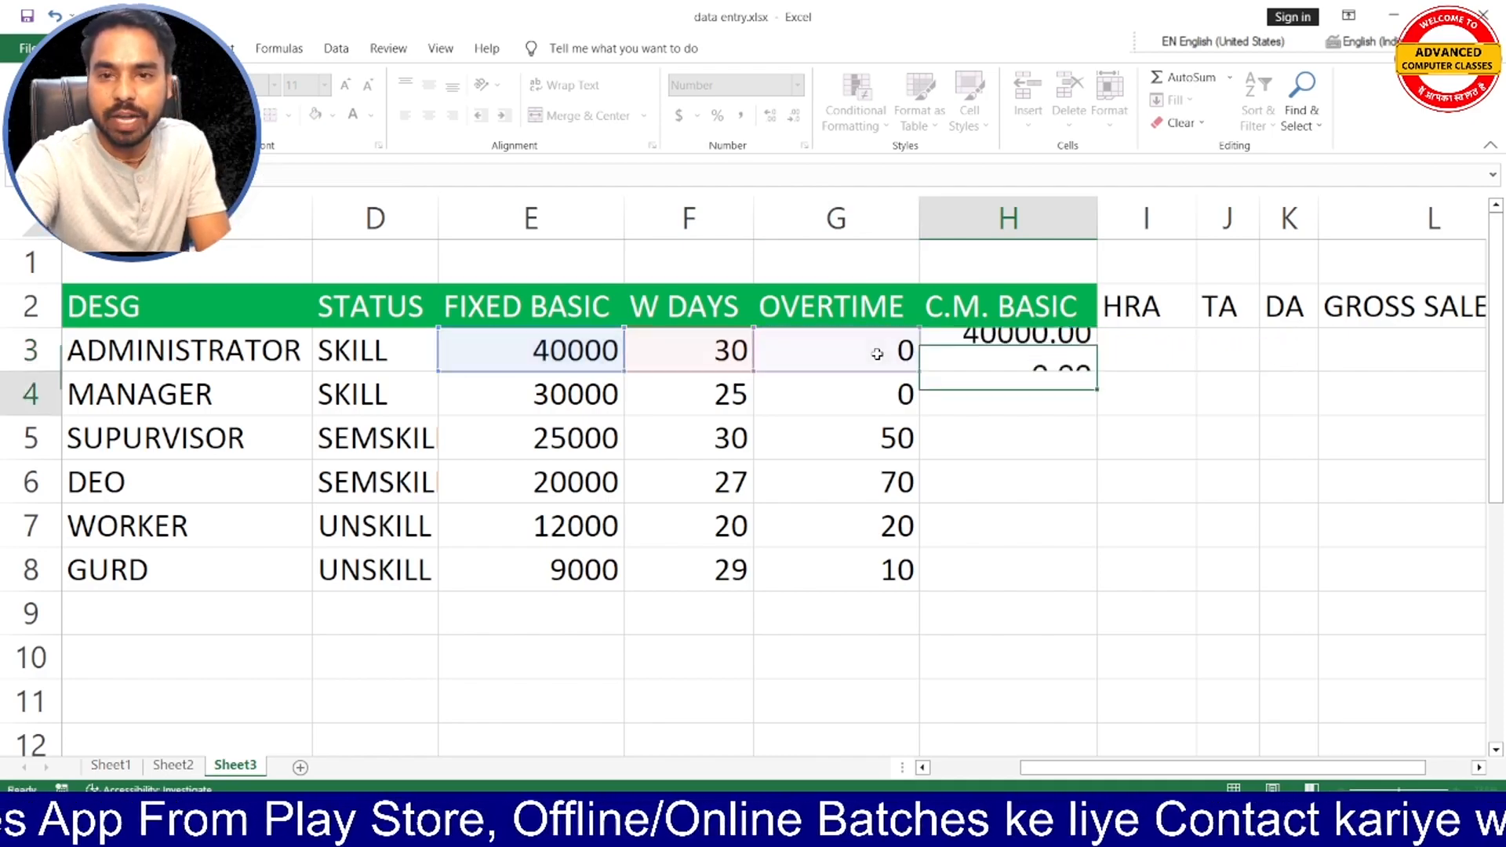
# - Check H3 against the administrator's FIXED BASIC, W DAYS and OVERTIME, and fill its formula down through H8
pyautogui.click(1000, 348)
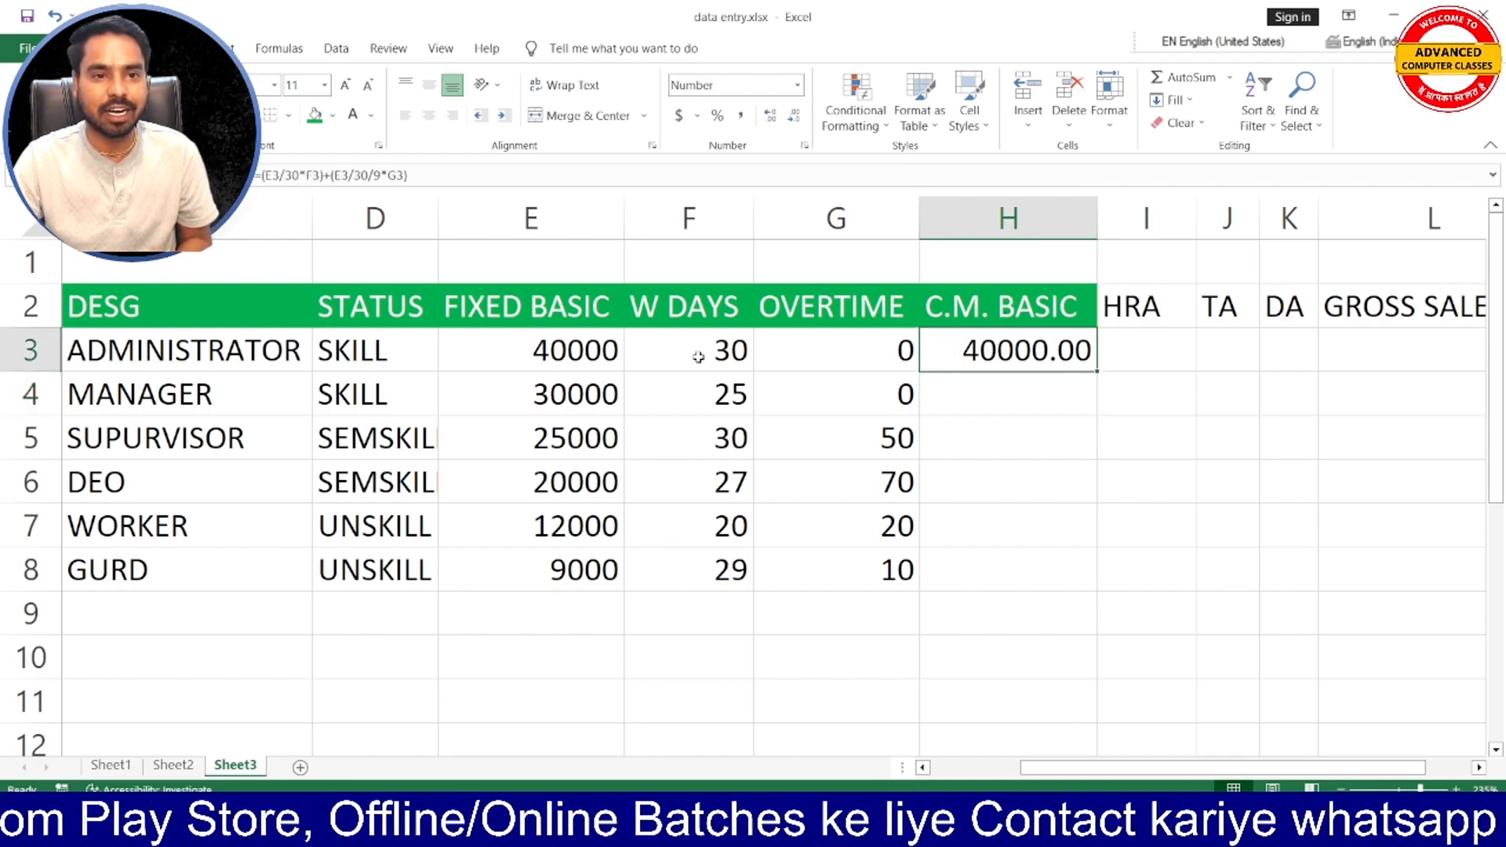
pyautogui.click(554, 355)
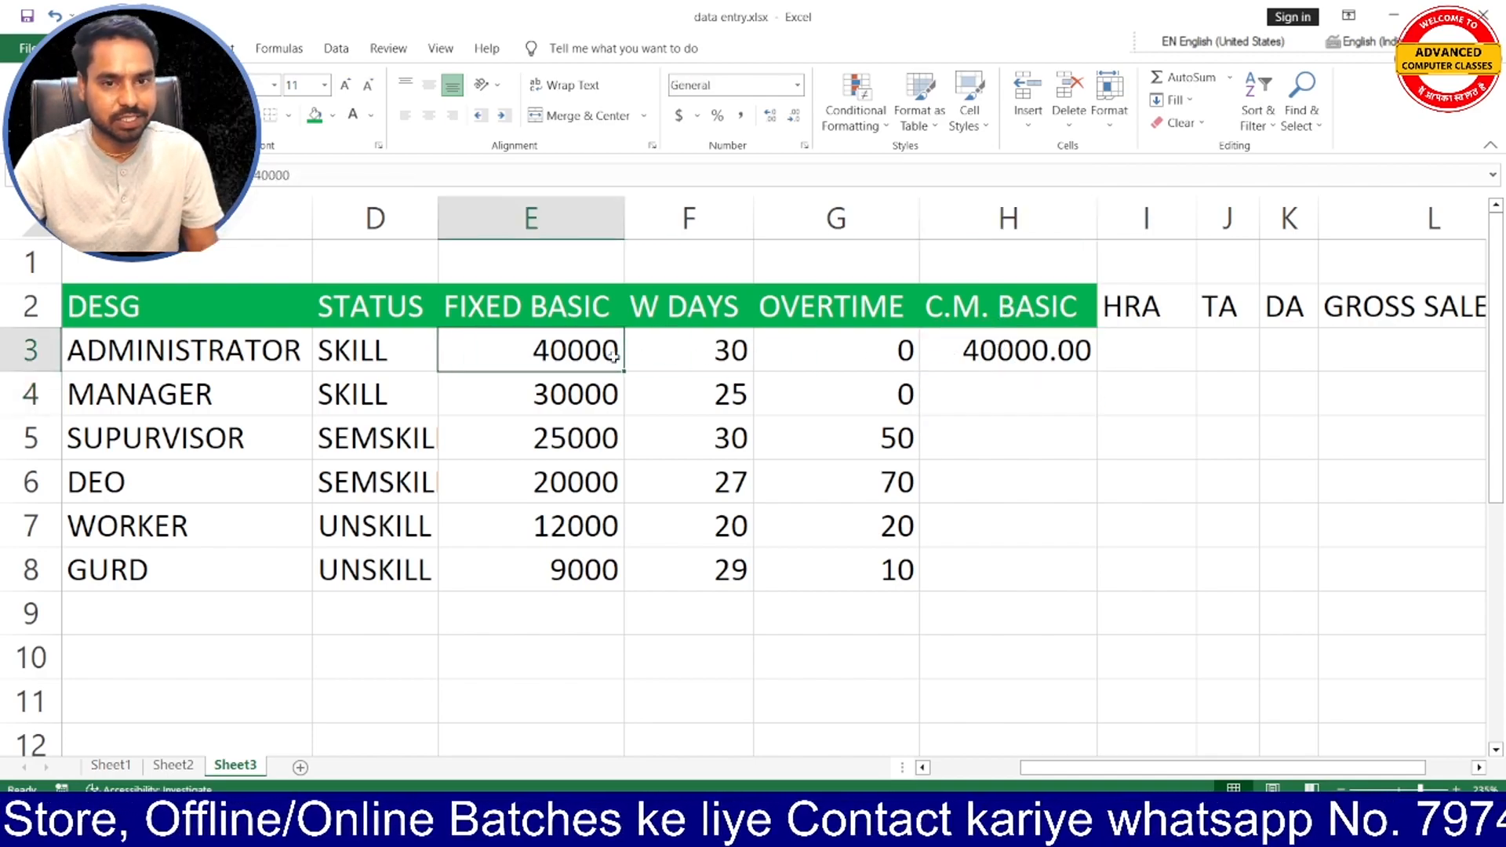
pyautogui.click(726, 358)
pyautogui.click(847, 355)
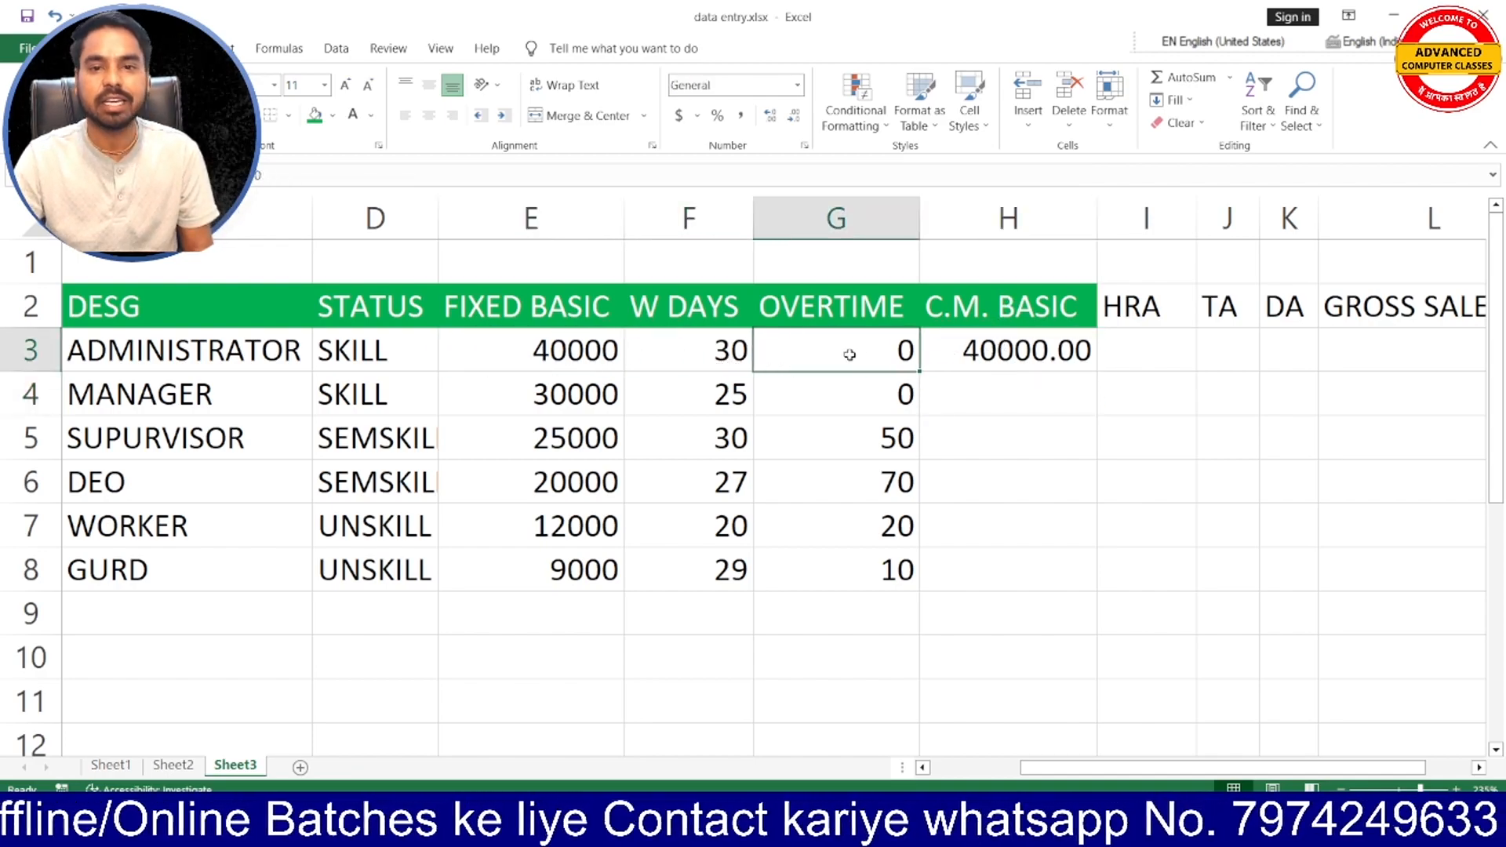
pyautogui.click(1005, 350)
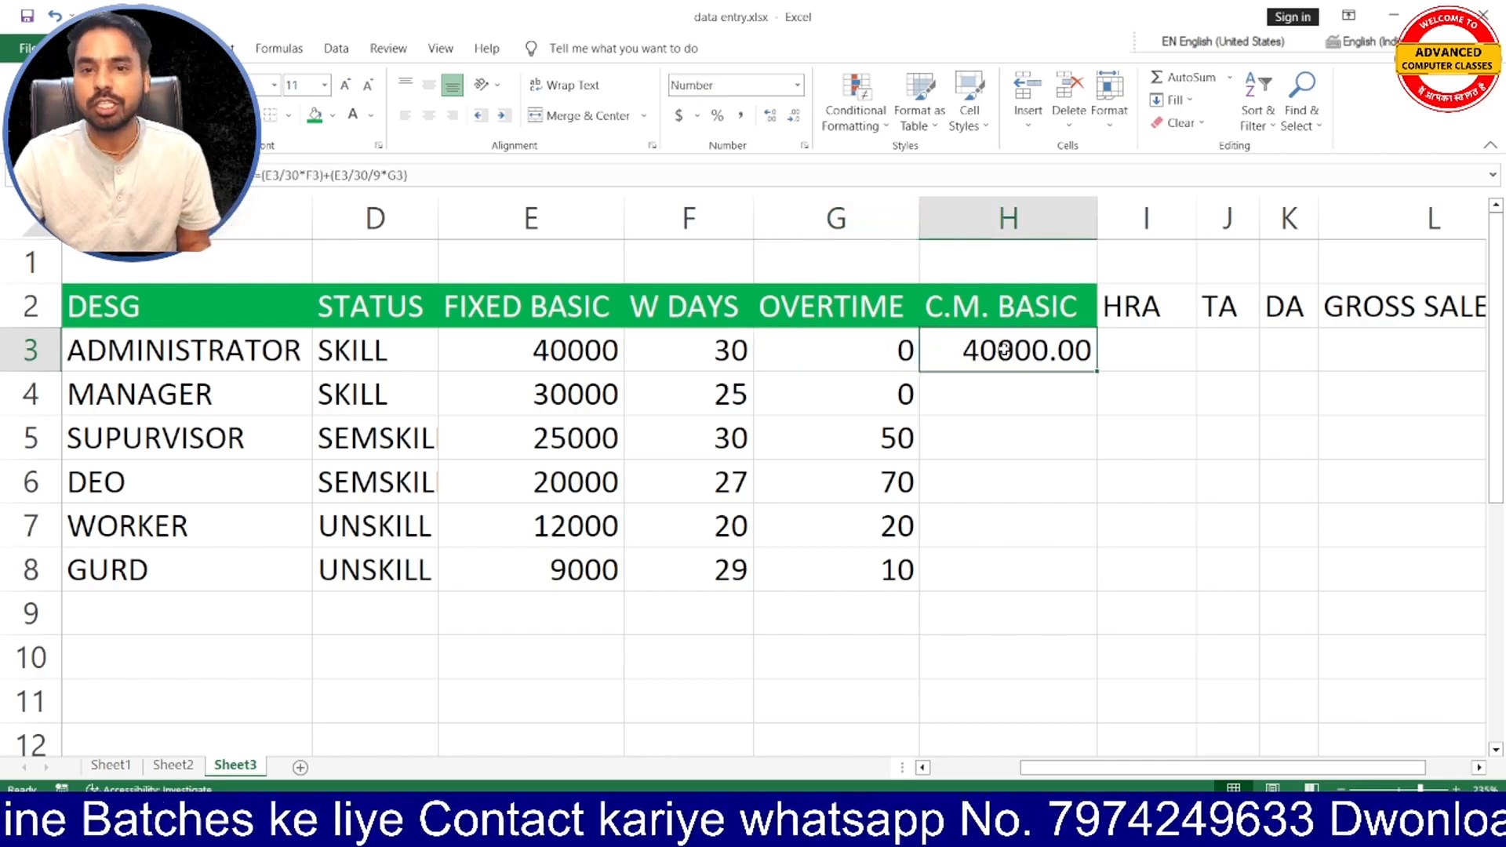
pyautogui.doubleClick(1098, 374)
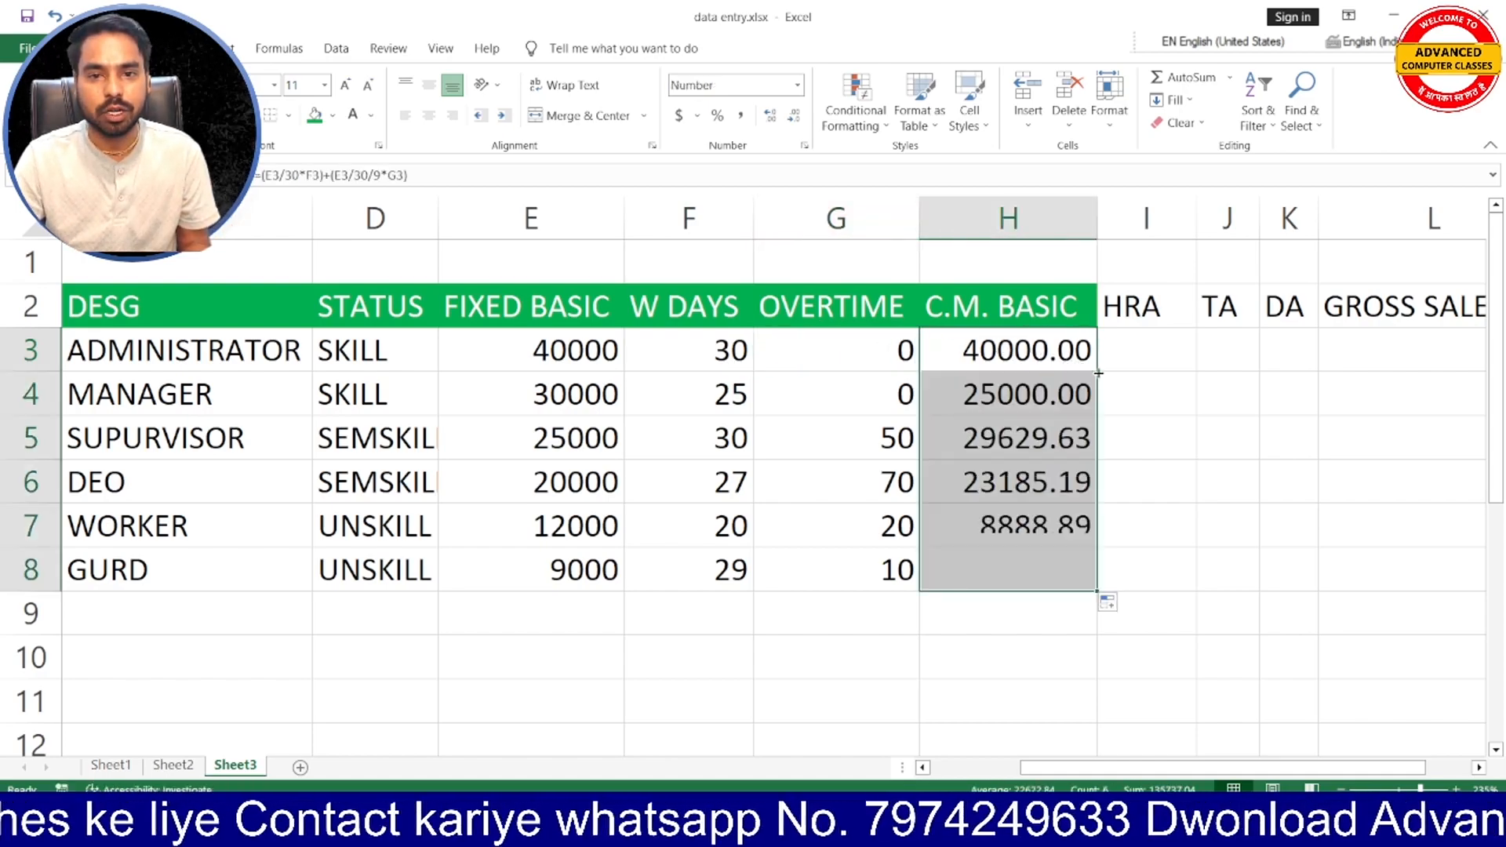
# - Review the C.M. BASIC results in H4:H7, comparing the worker's result with the OVERTIME in G7
pyautogui.click(1033, 492)
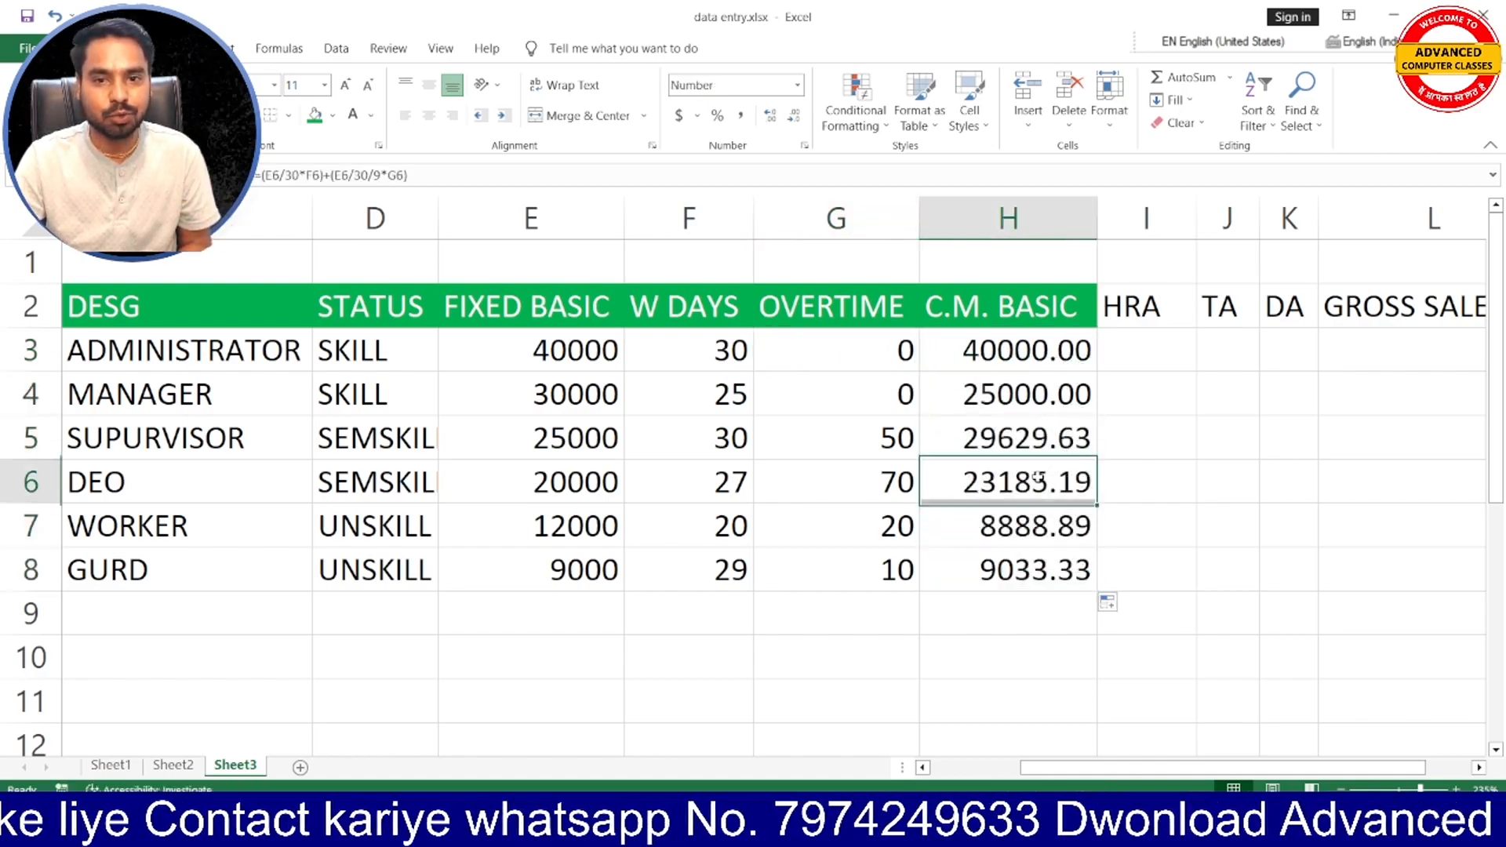
pyautogui.click(1030, 524)
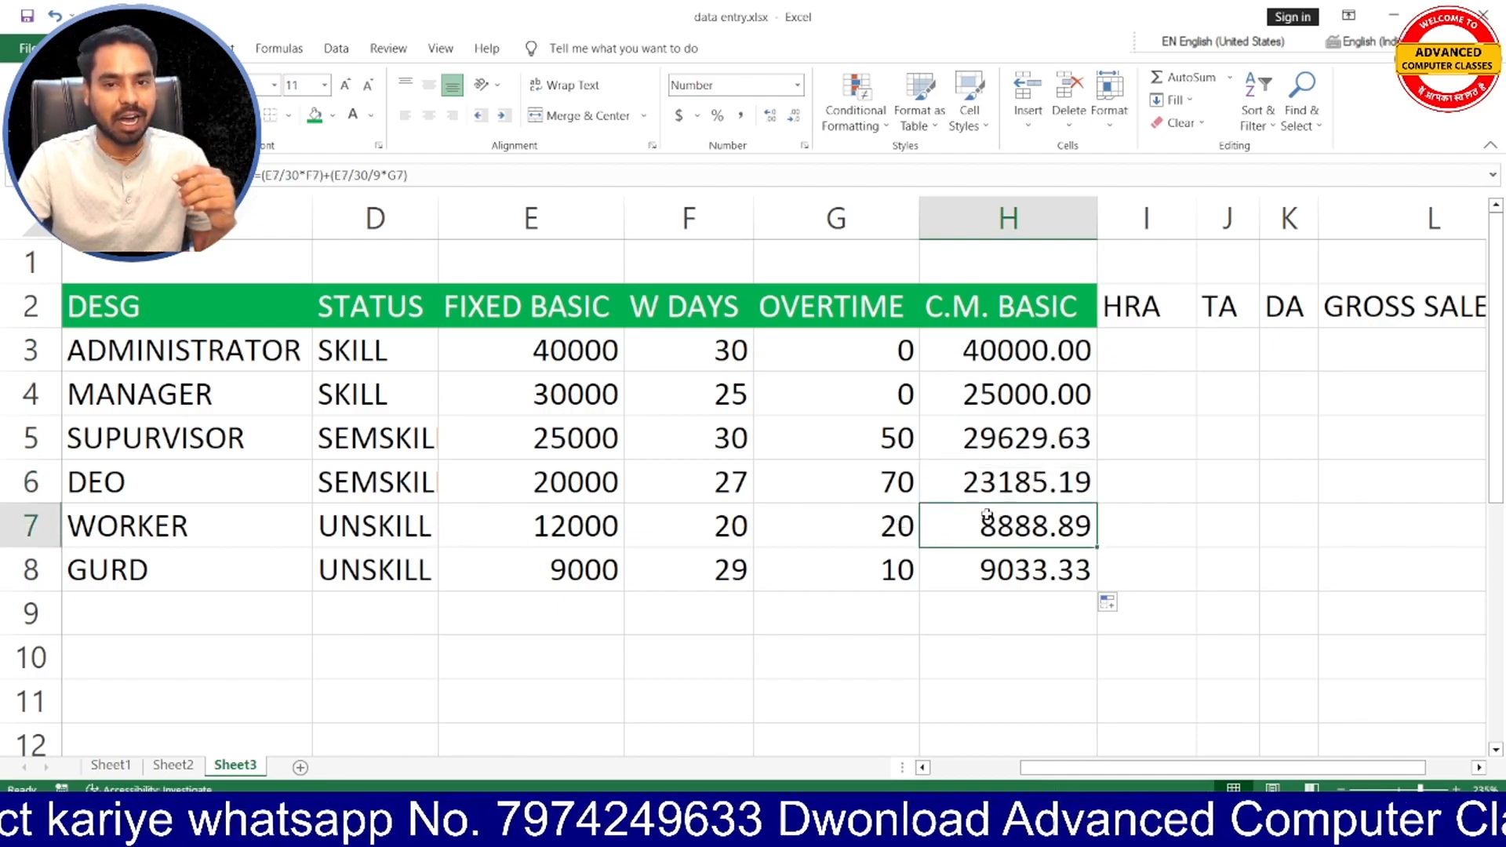
pyautogui.click(889, 530)
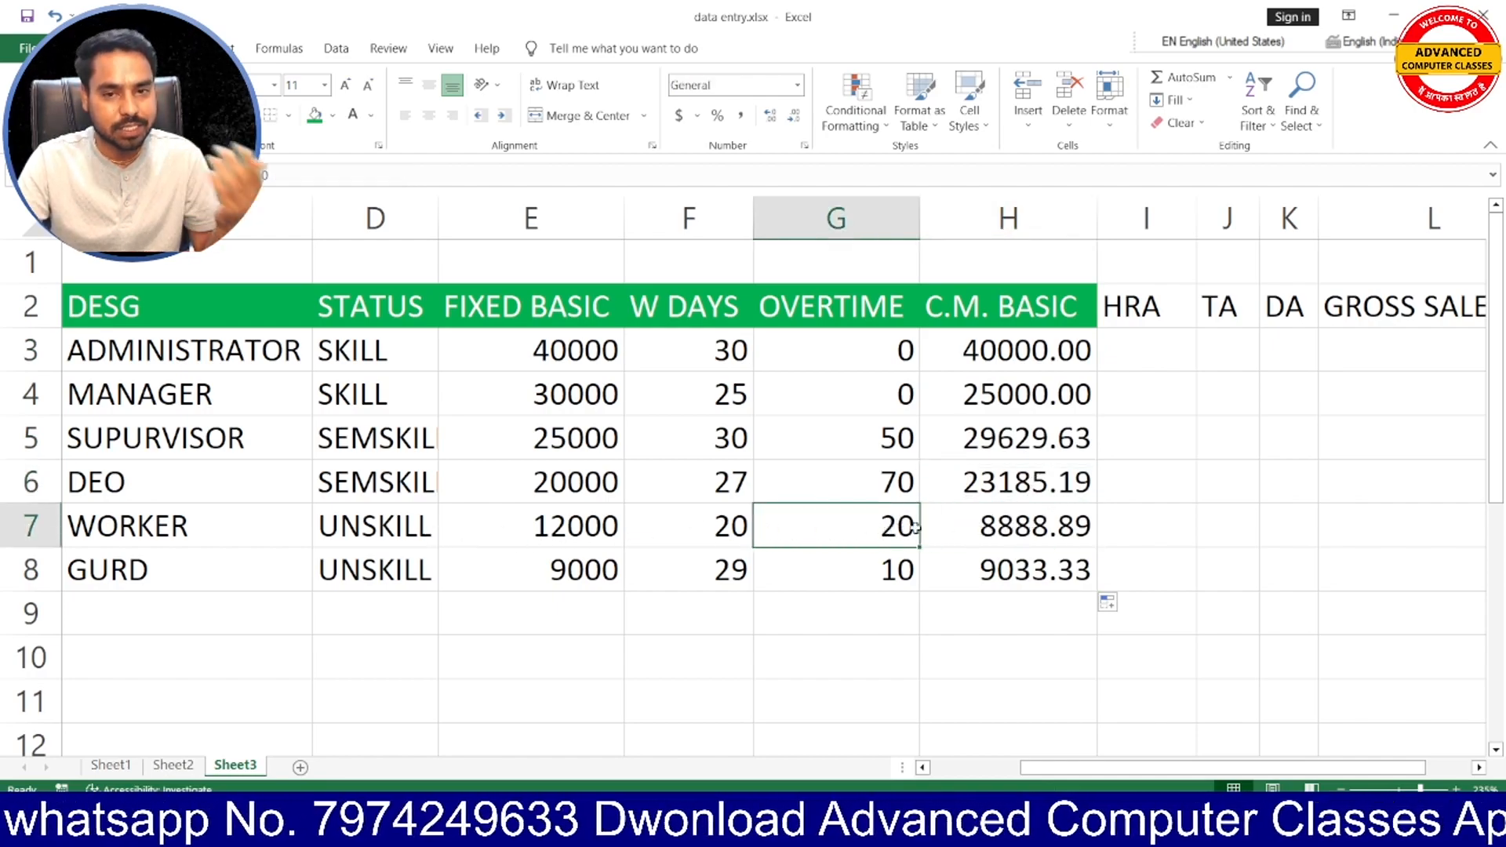
pyautogui.click(1024, 510)
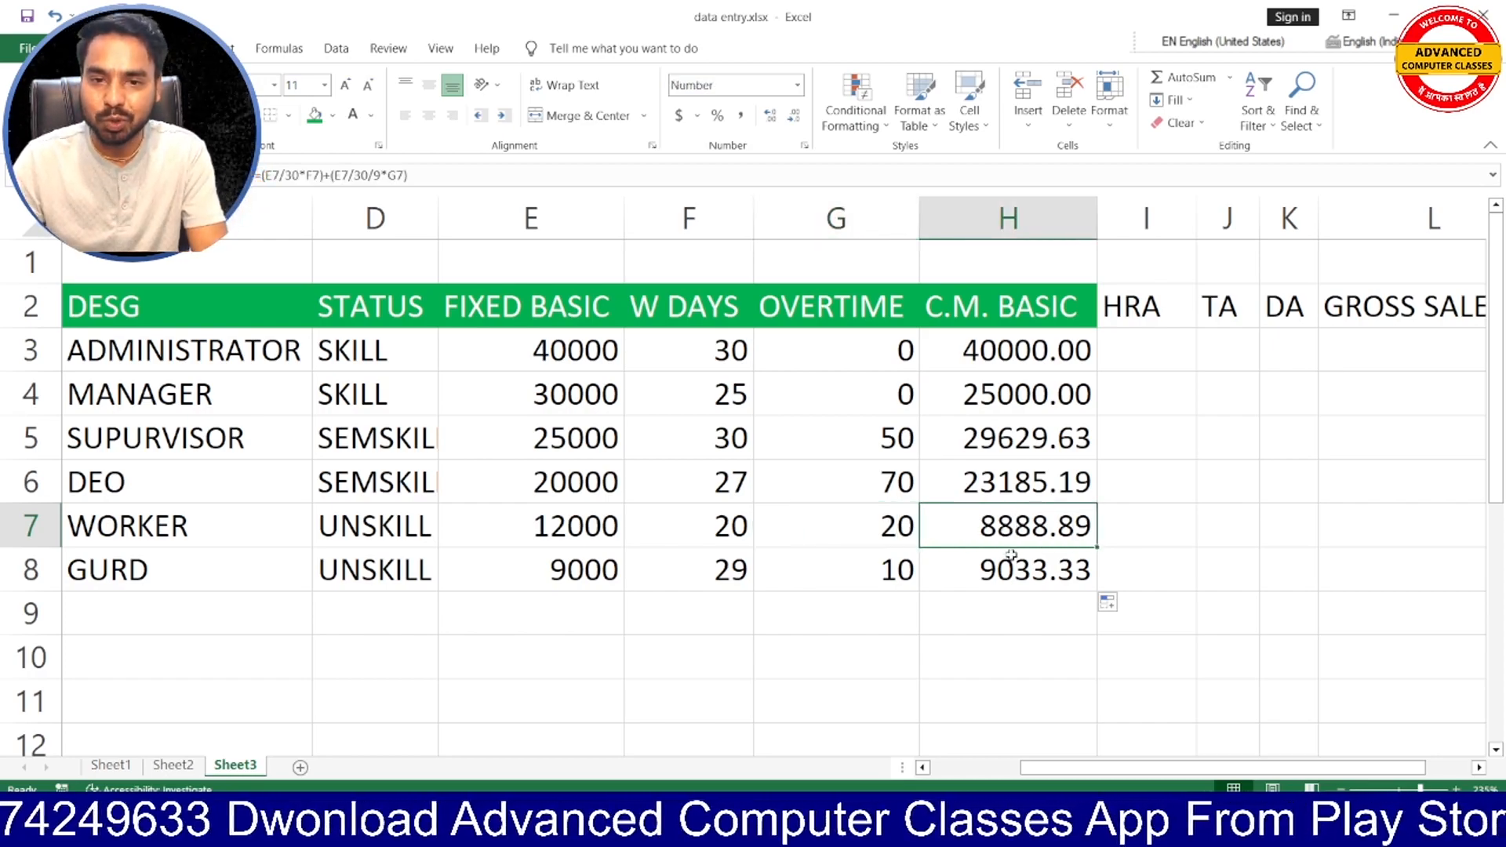
pyautogui.click(1013, 426)
pyautogui.click(1007, 393)
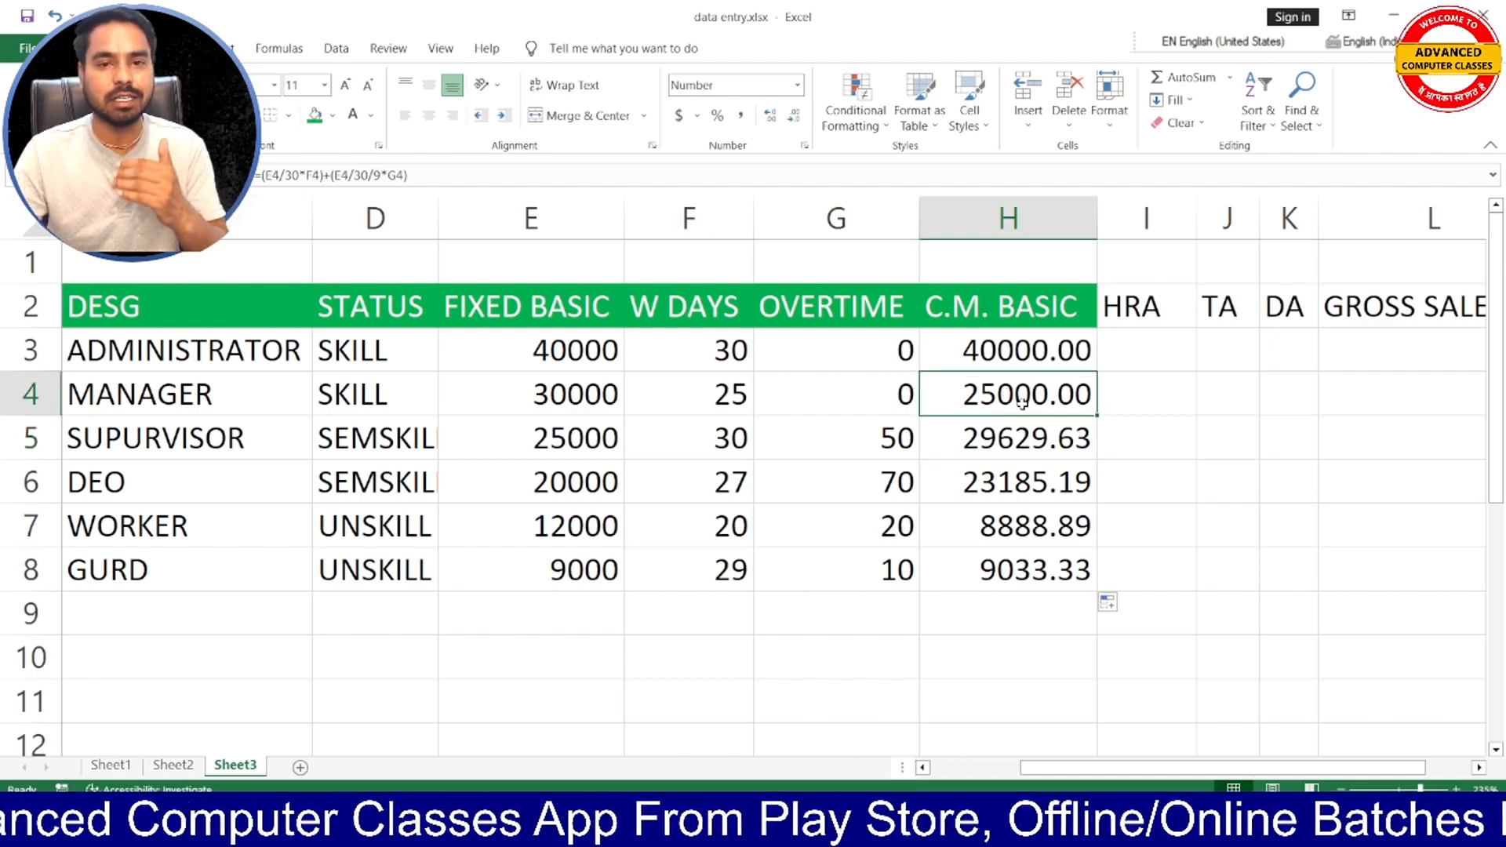
# - Edit the H3 formula to pay overtime at double rate: =(E3/30*F3)+((E3/30/9*2)*G3)
pyautogui.doubleClick(1039, 357)
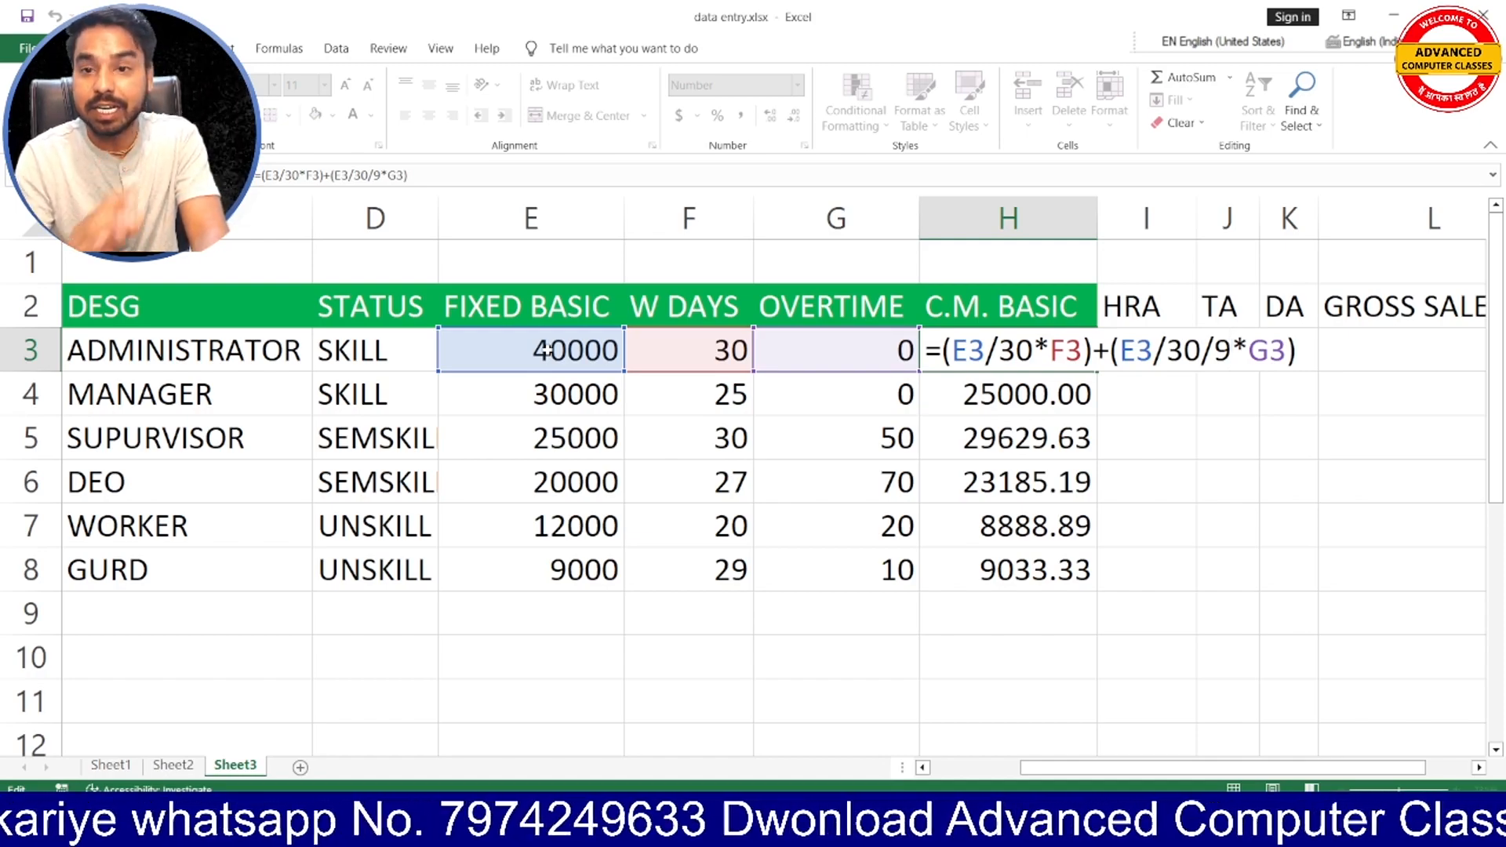
pyautogui.press('Right')
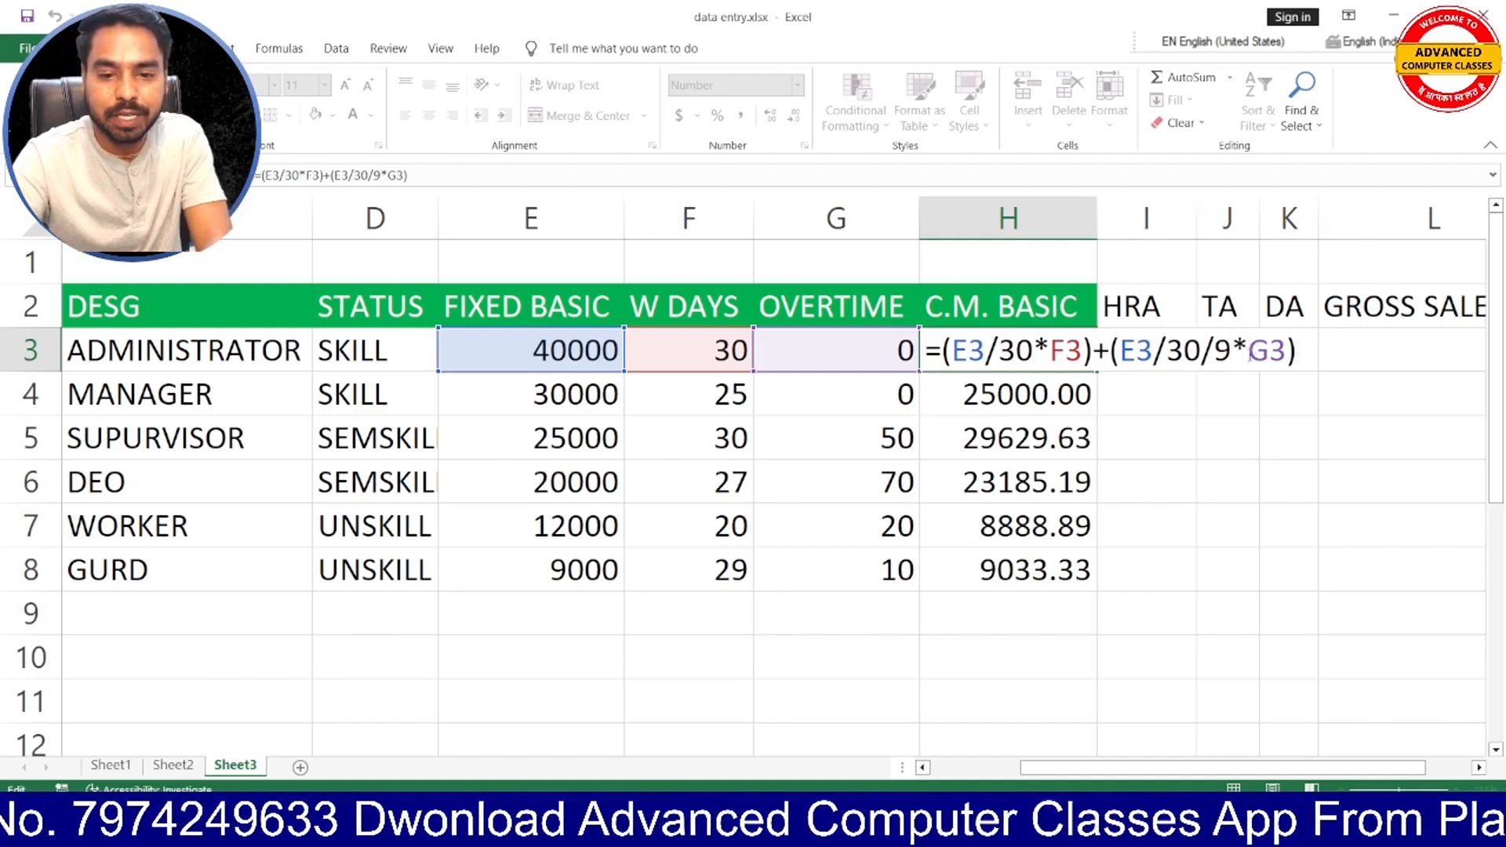
pyautogui.write('2')
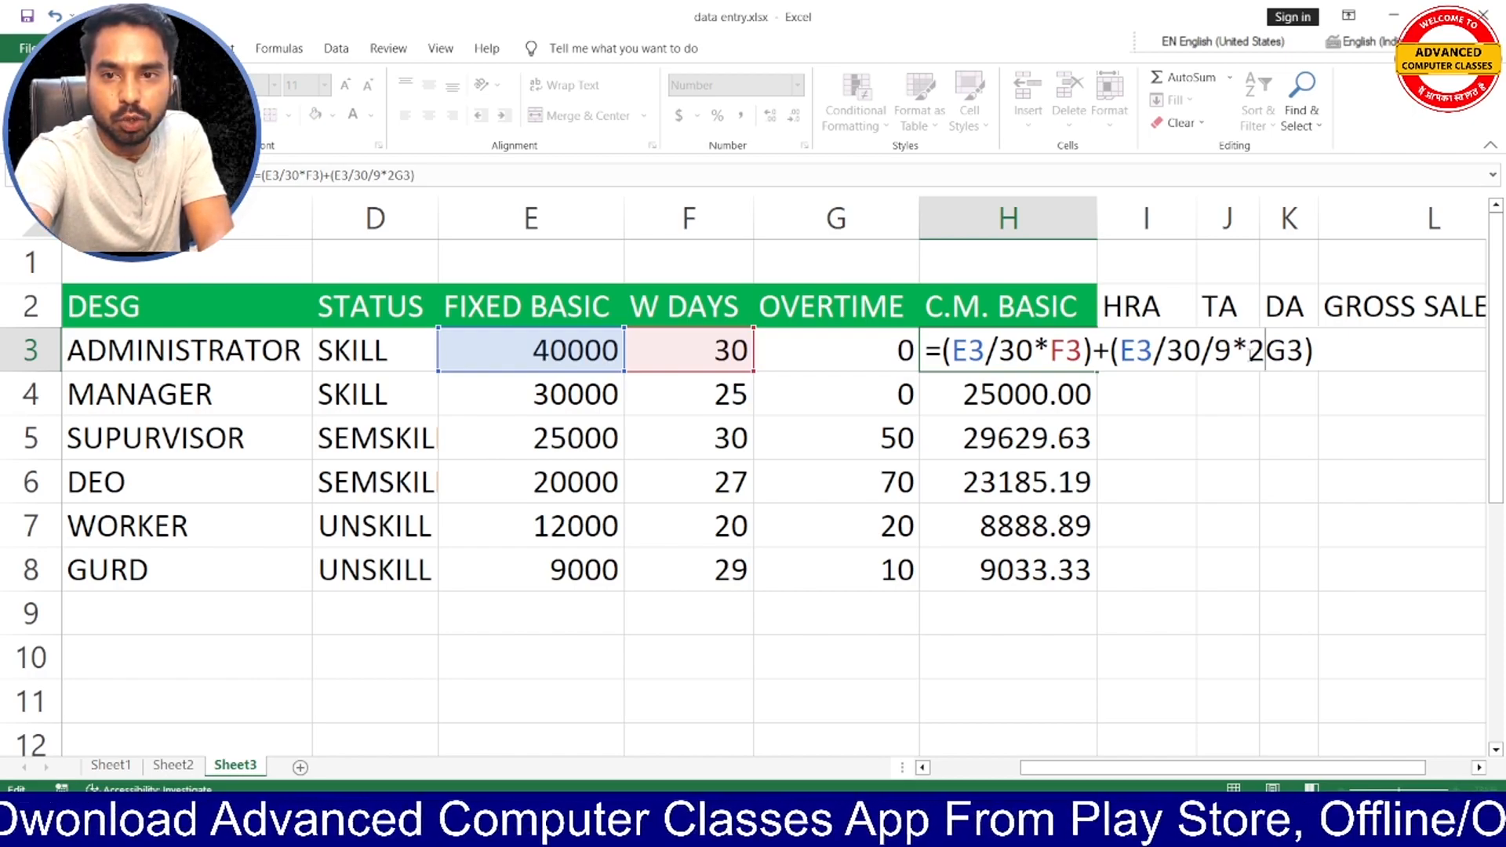
pyautogui.write(')*')
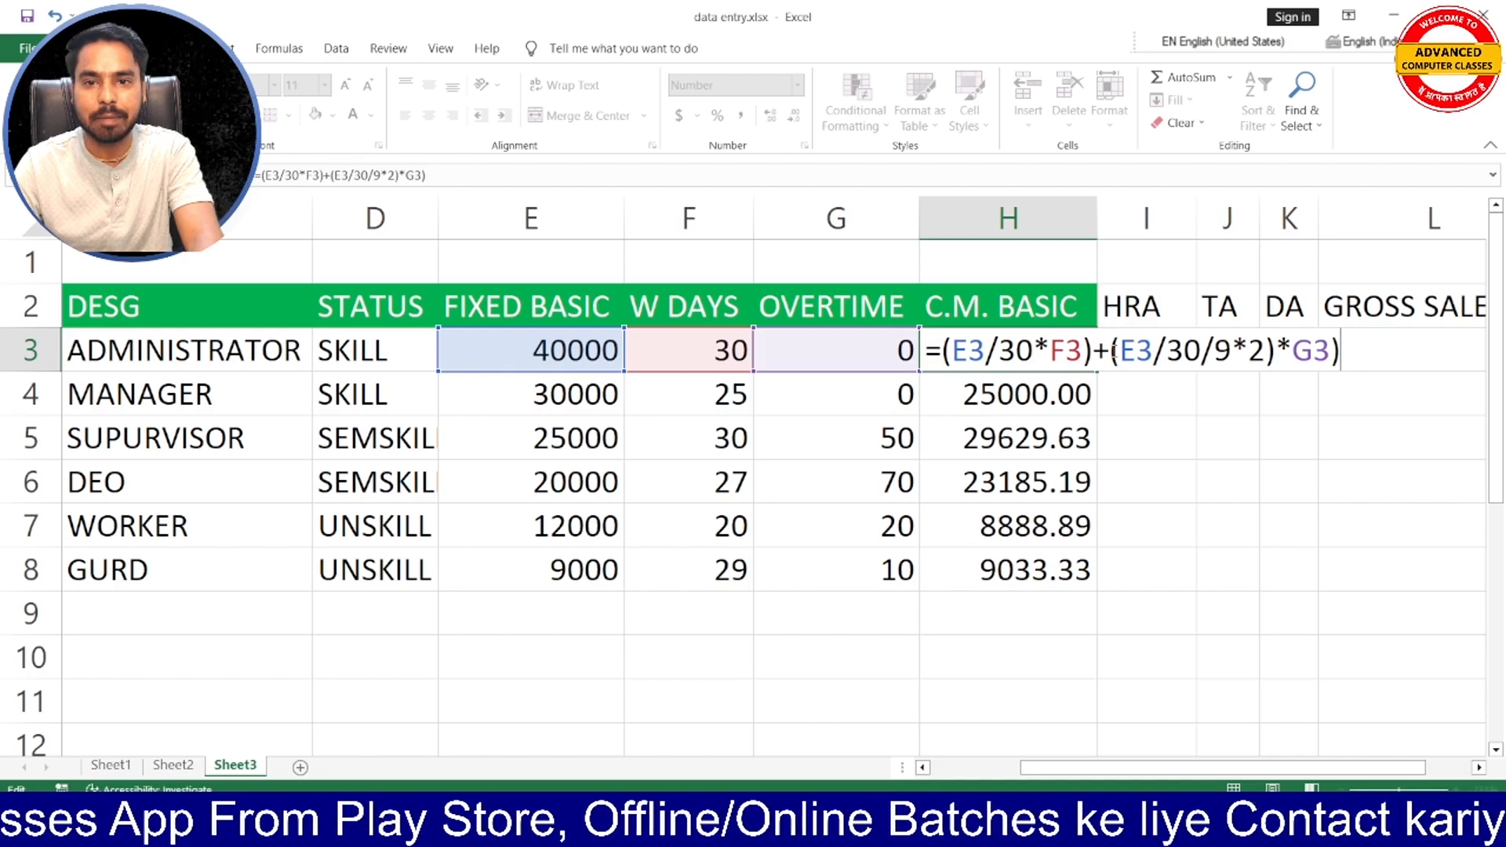
pyautogui.click(1120, 350)
pyautogui.write('(')
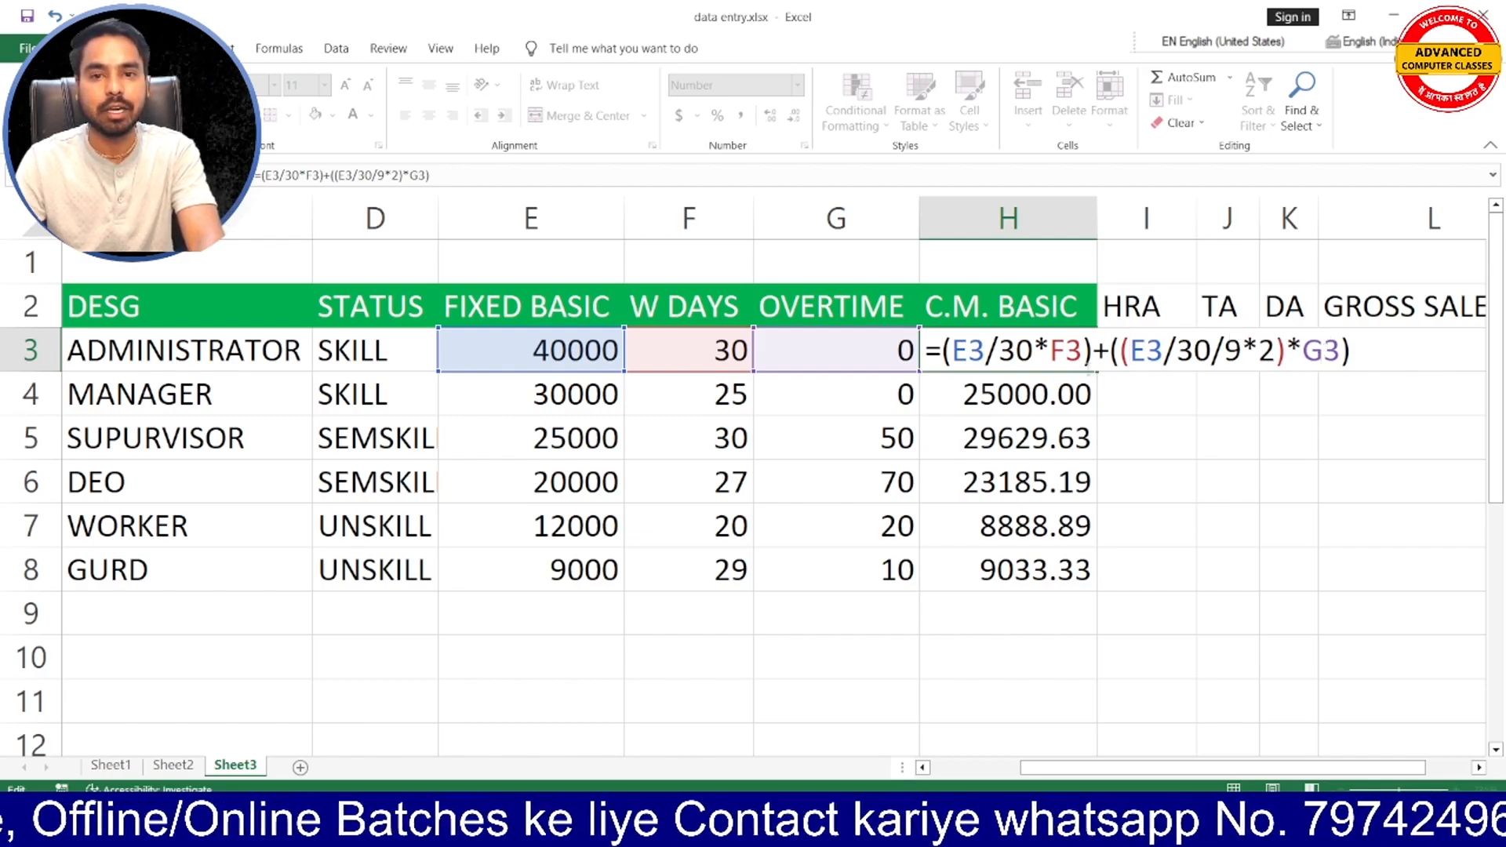
pyautogui.press('Return')
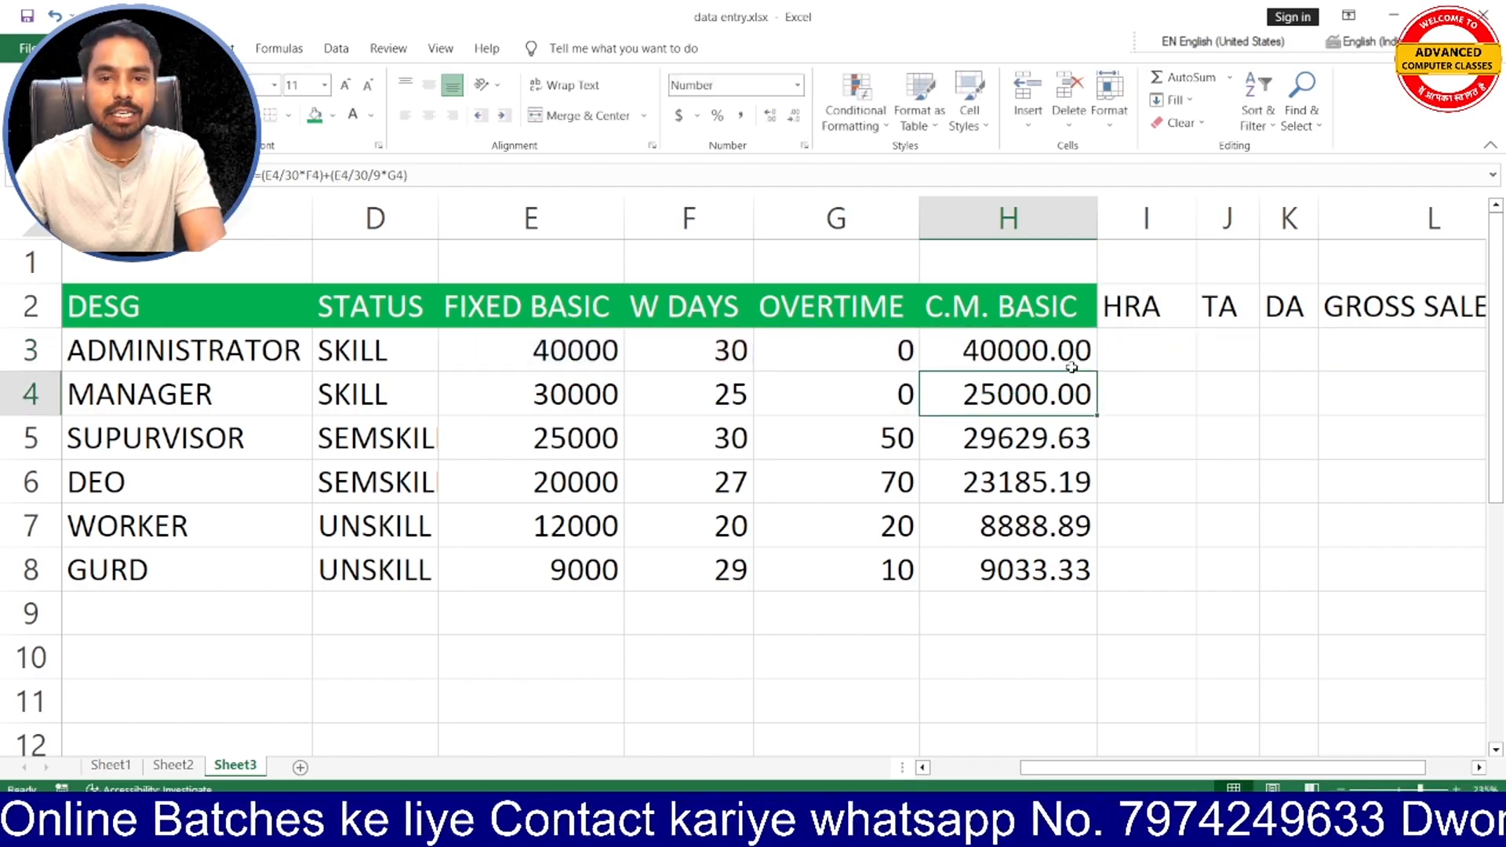
pyautogui.click(1019, 345)
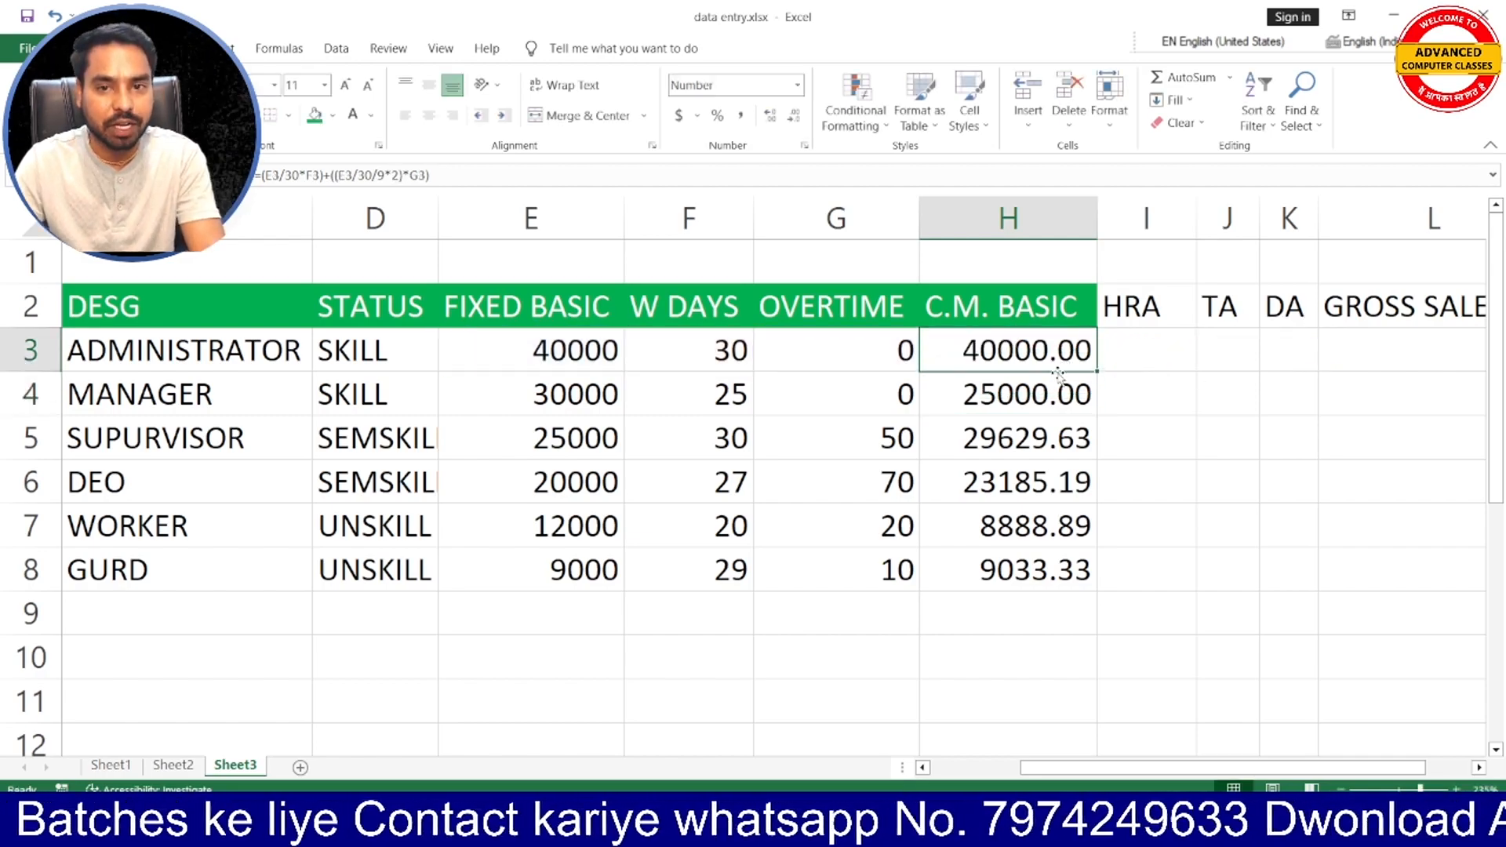
# - Fill the double-rate H3 formula down through H8 and review the C.M. BASIC results in H5:H7
pyautogui.doubleClick(1096, 373)
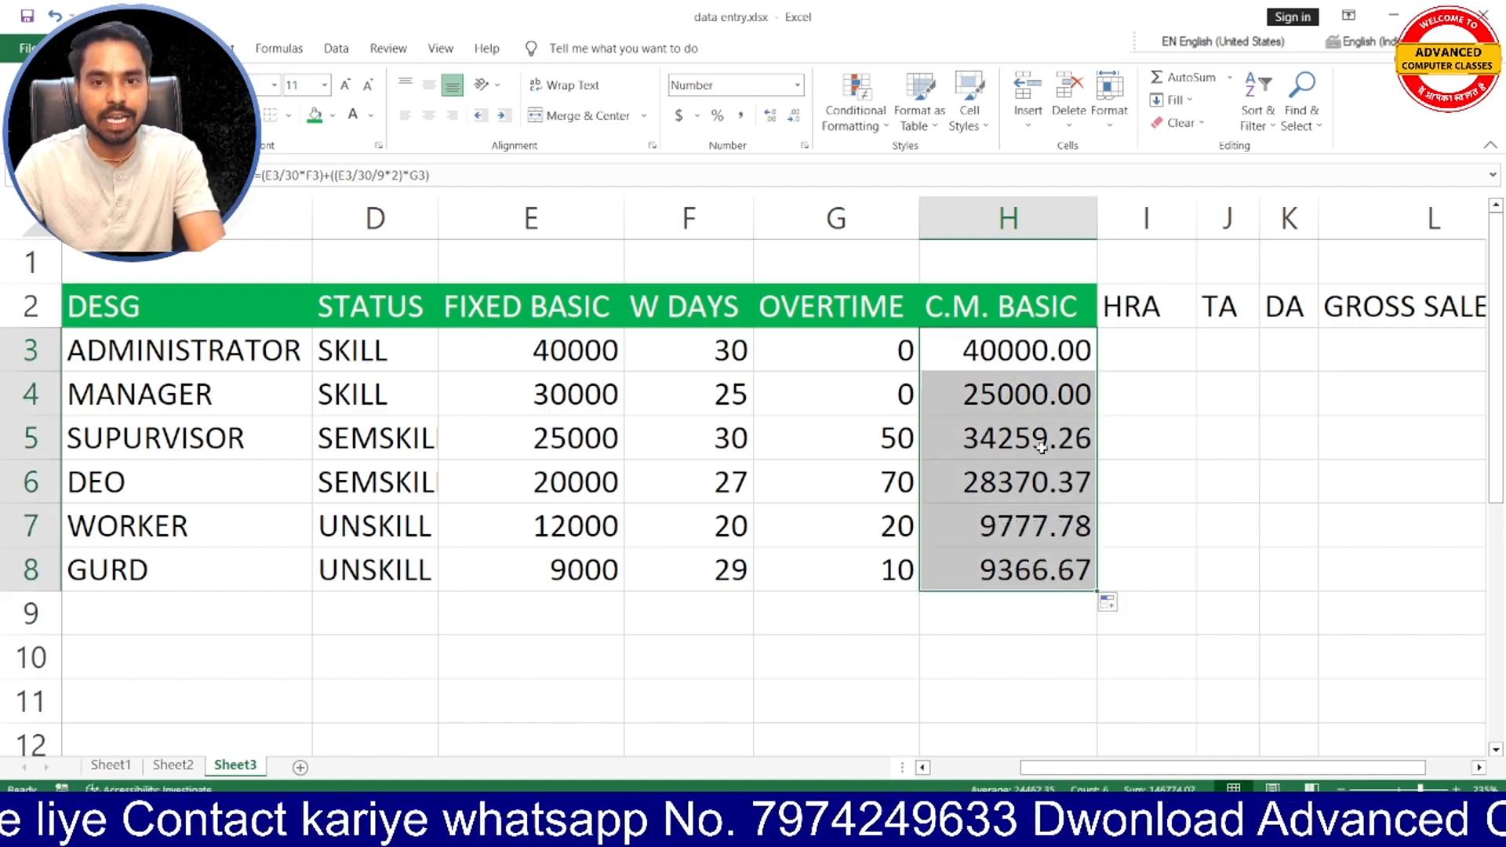
pyautogui.click(1008, 482)
pyautogui.click(1006, 526)
pyautogui.click(1009, 435)
pyautogui.click(1017, 482)
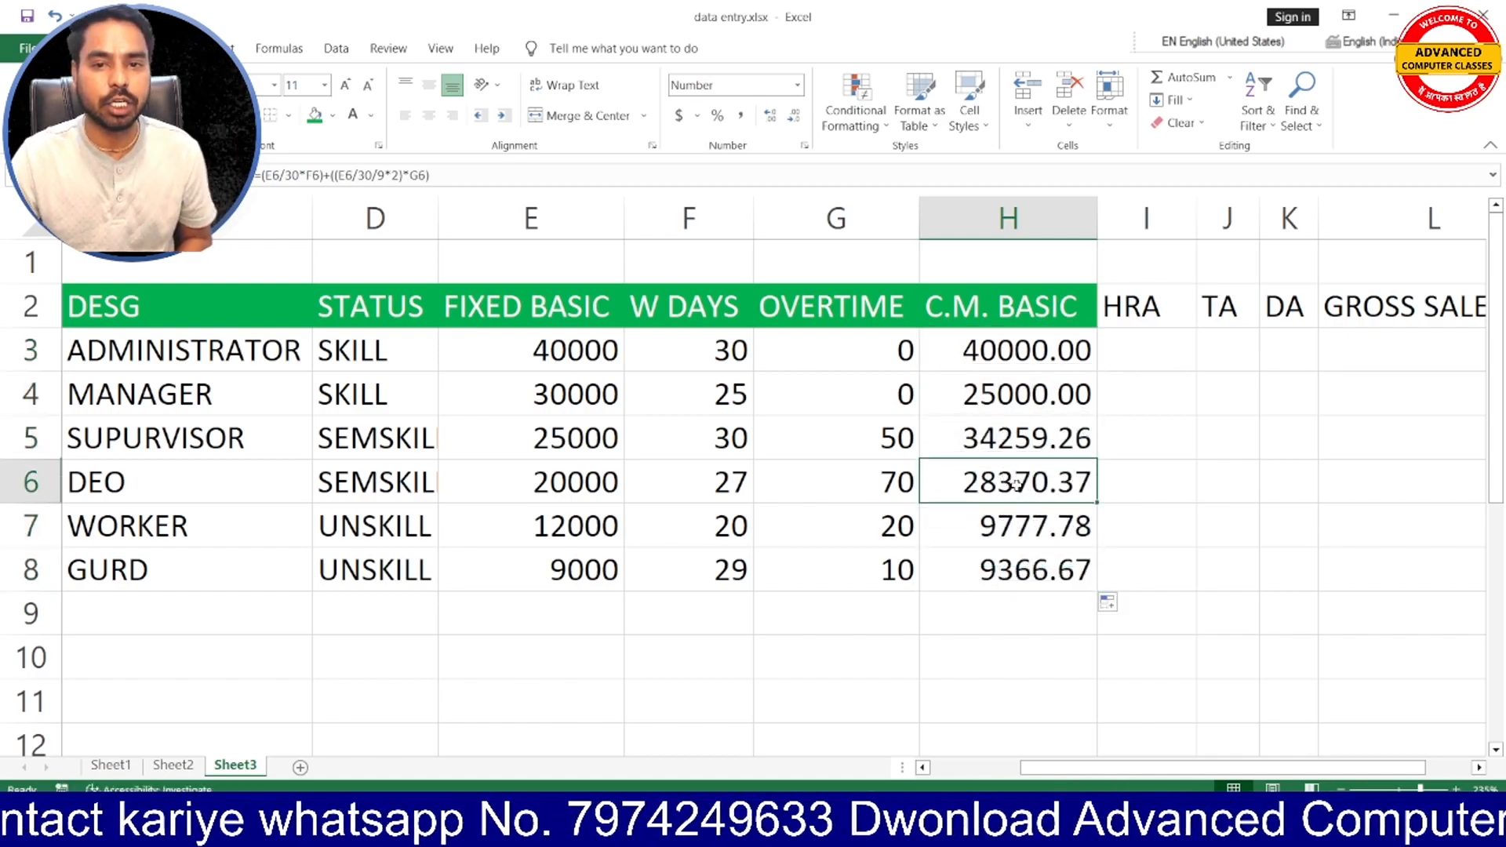
pyautogui.click(1018, 526)
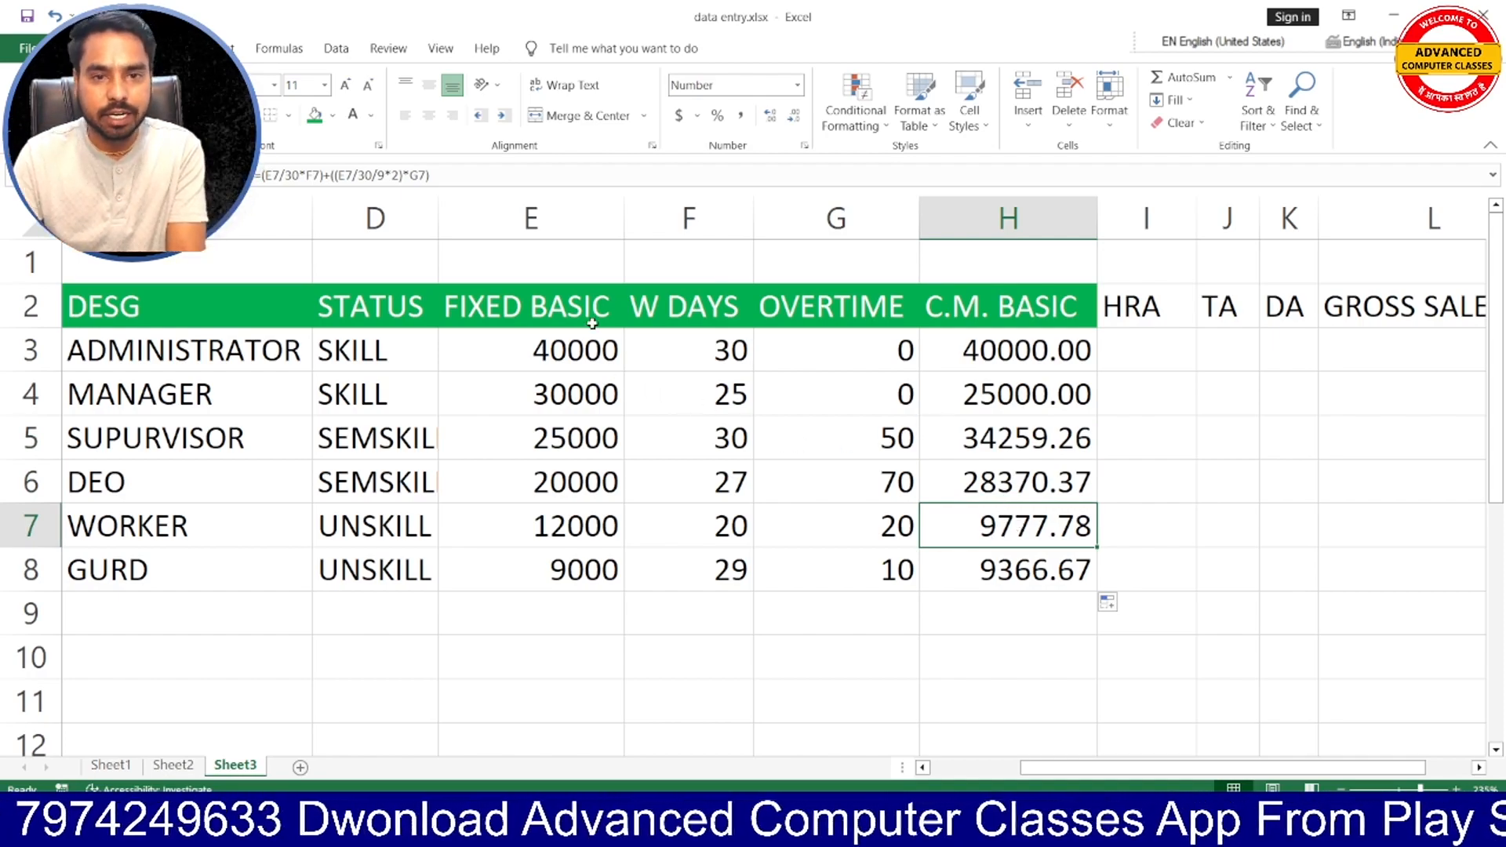
# - Calculate the administrator's daily pay from FIXED BASIC in F9, below the W DAYS column, with =E3/30
pyautogui.click(572, 350)
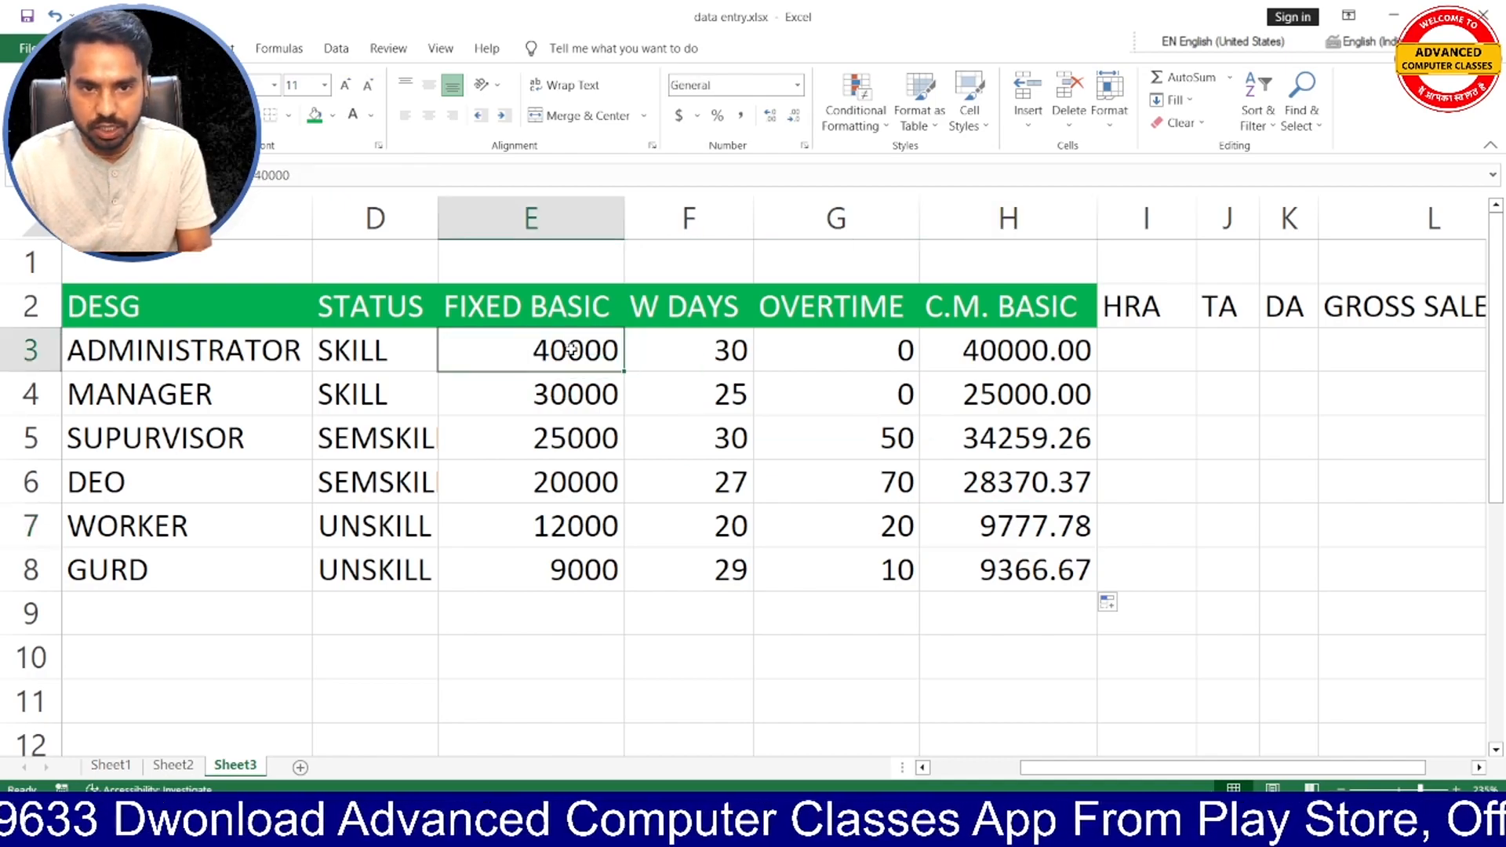
pyautogui.click(670, 355)
pyautogui.scroll(-2, 632, 534)
pyautogui.scroll(2, 662, 482)
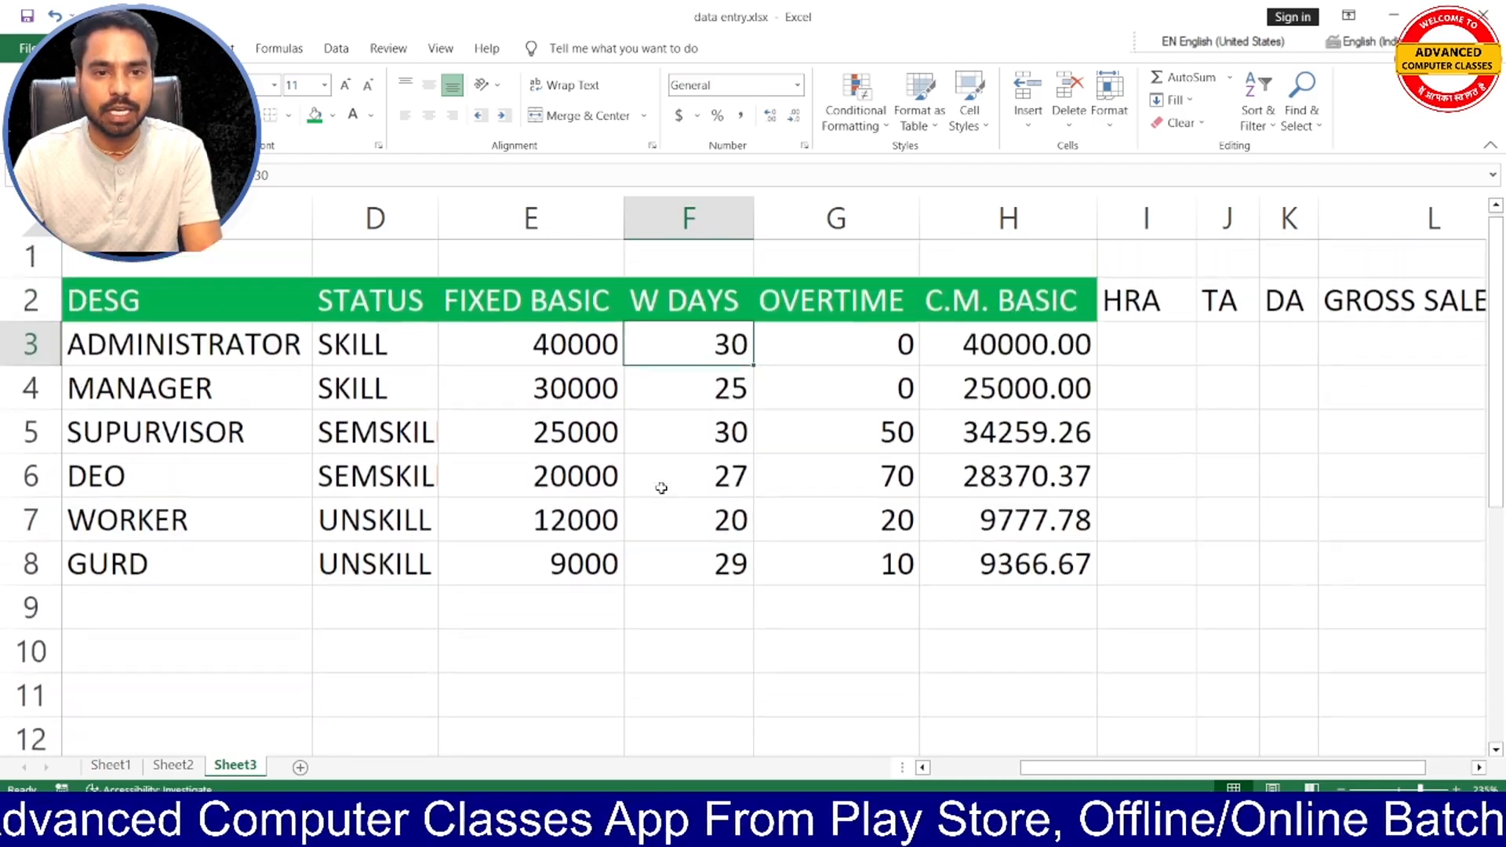
pyautogui.click(682, 615)
pyautogui.write('=')
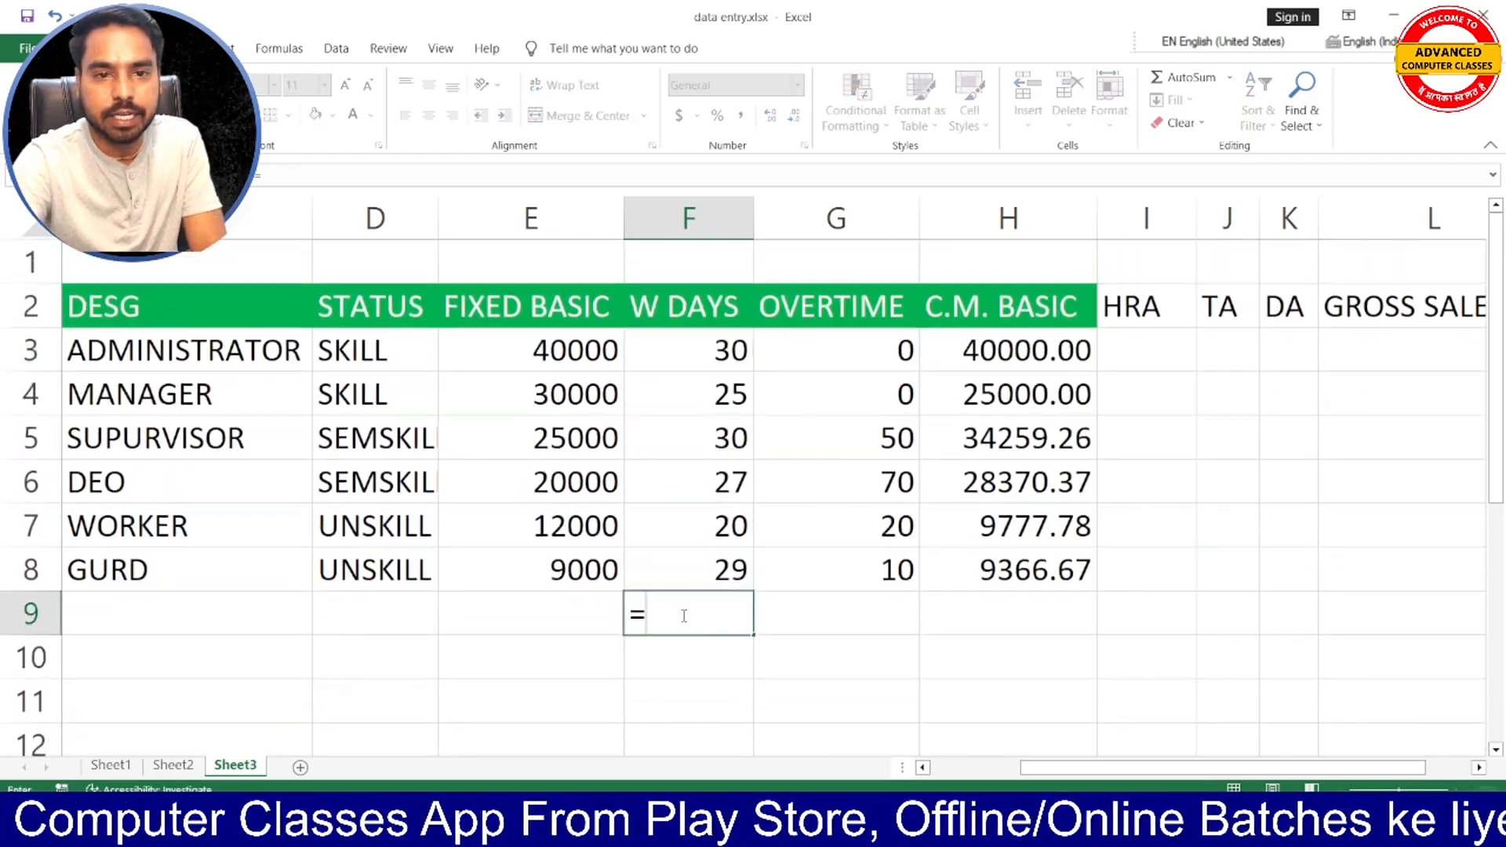
pyautogui.click(589, 345)
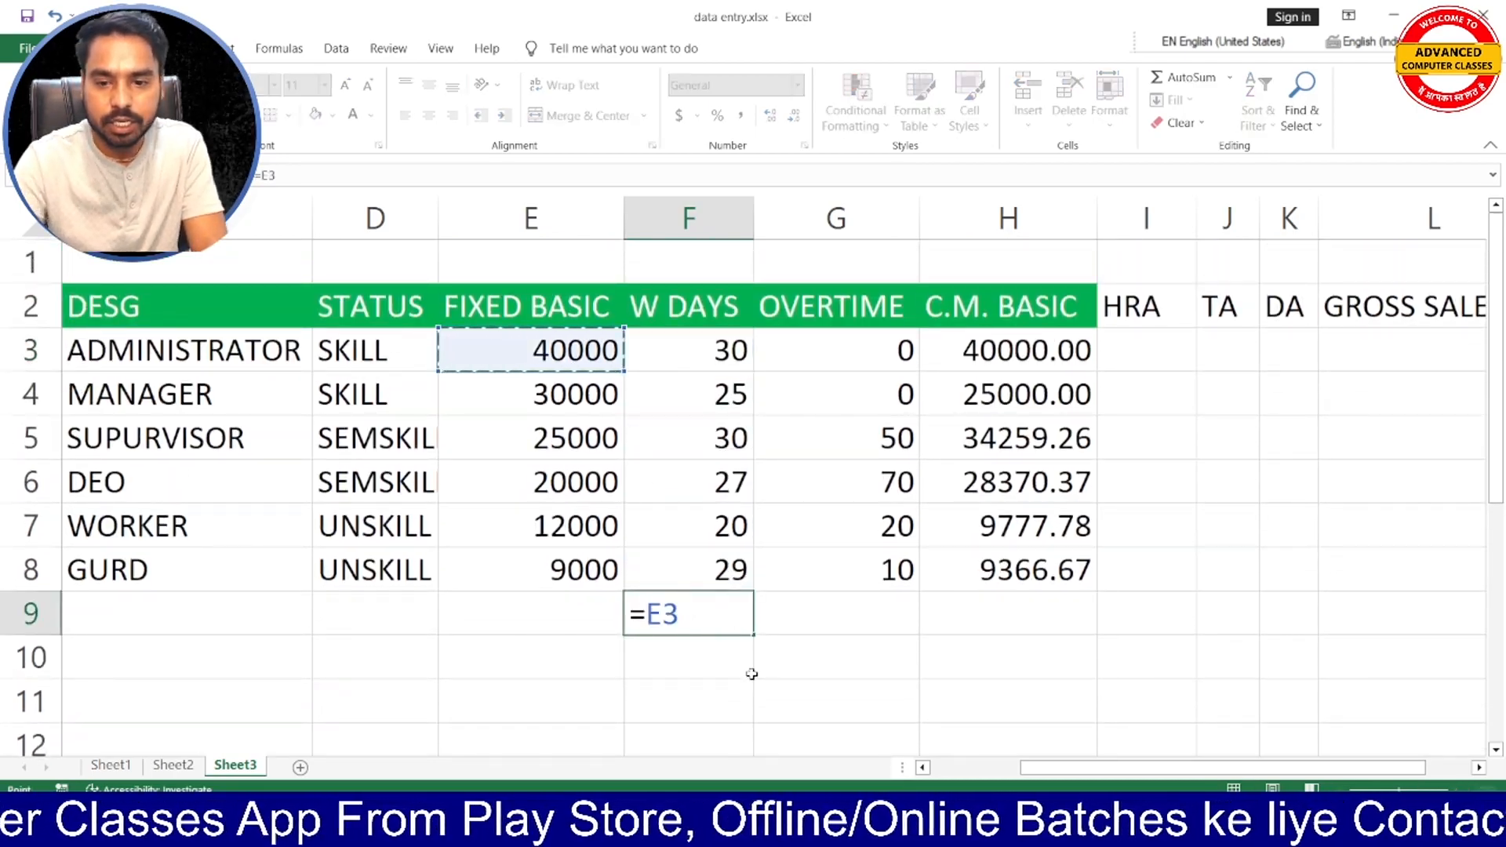
pyautogui.write('/30')
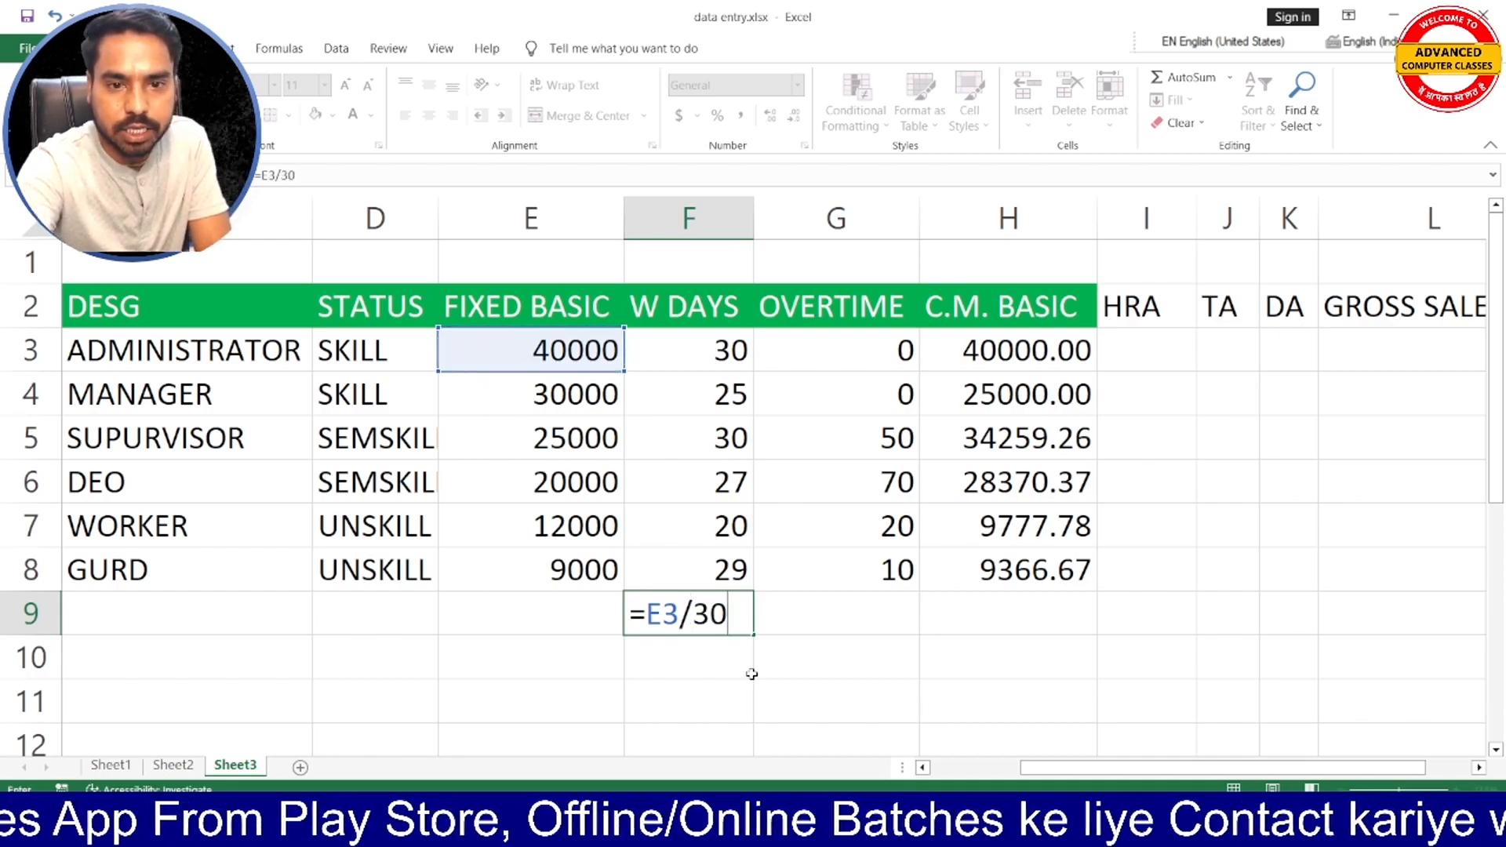
pyautogui.press('Return')
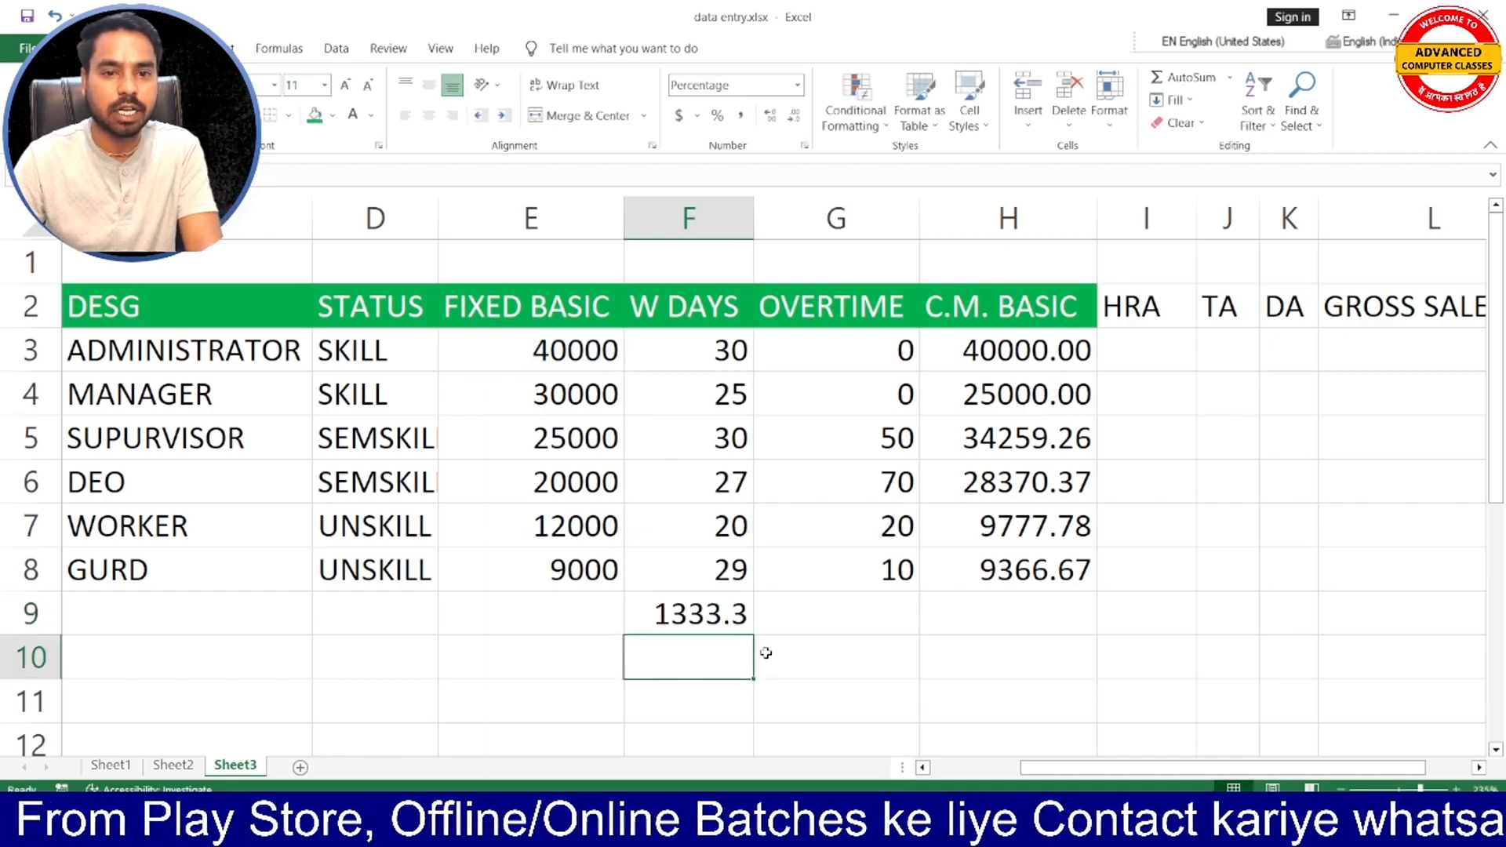
pyautogui.click(704, 625)
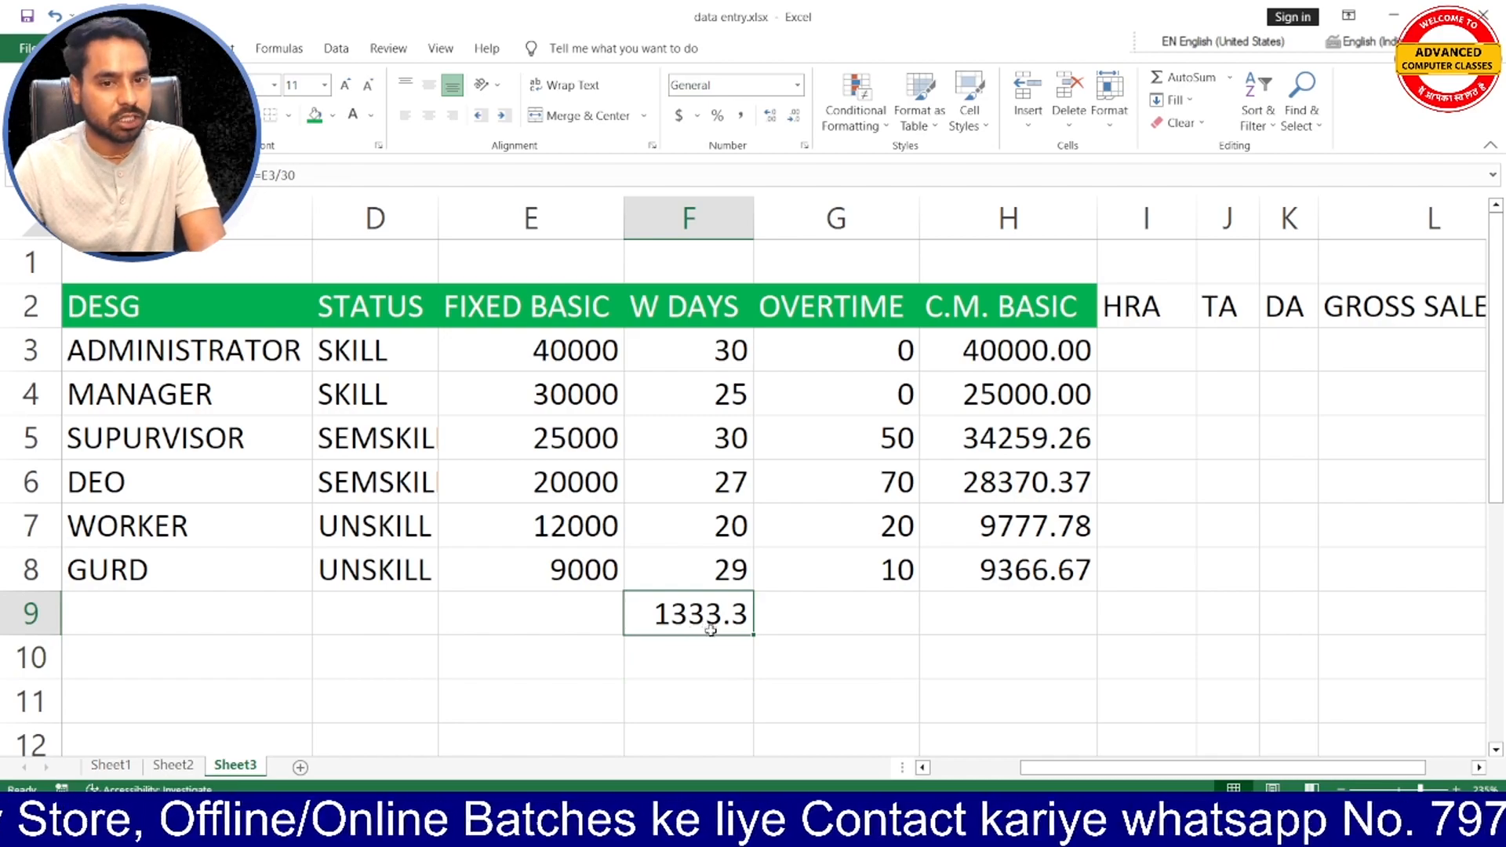
# - Calculate the administrator's hourly pay in F10 from the daily pay with =F9/9
pyautogui.click(708, 662)
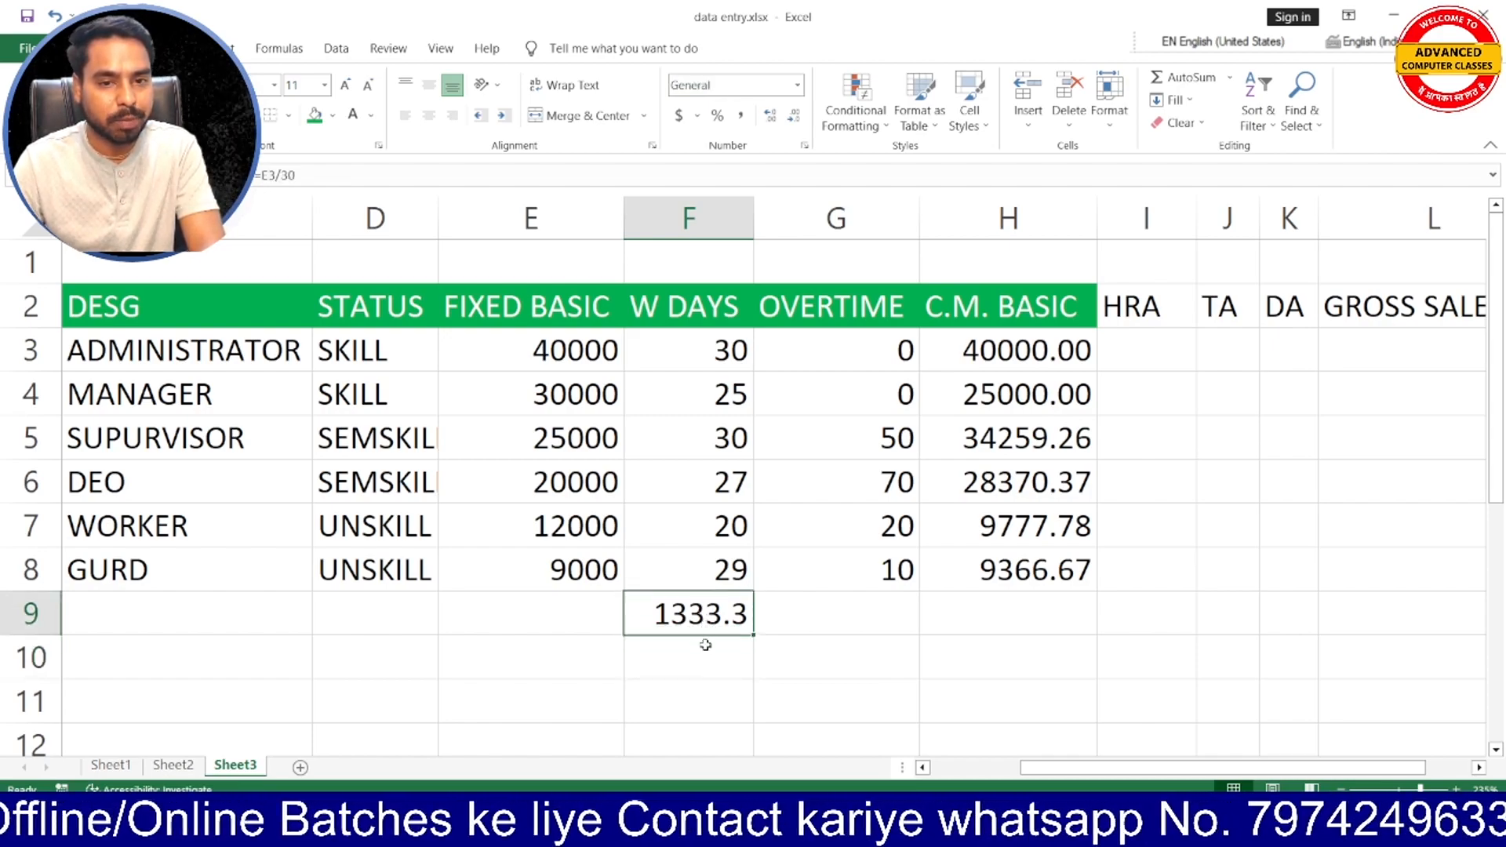
pyautogui.click(702, 647)
pyautogui.write('=')
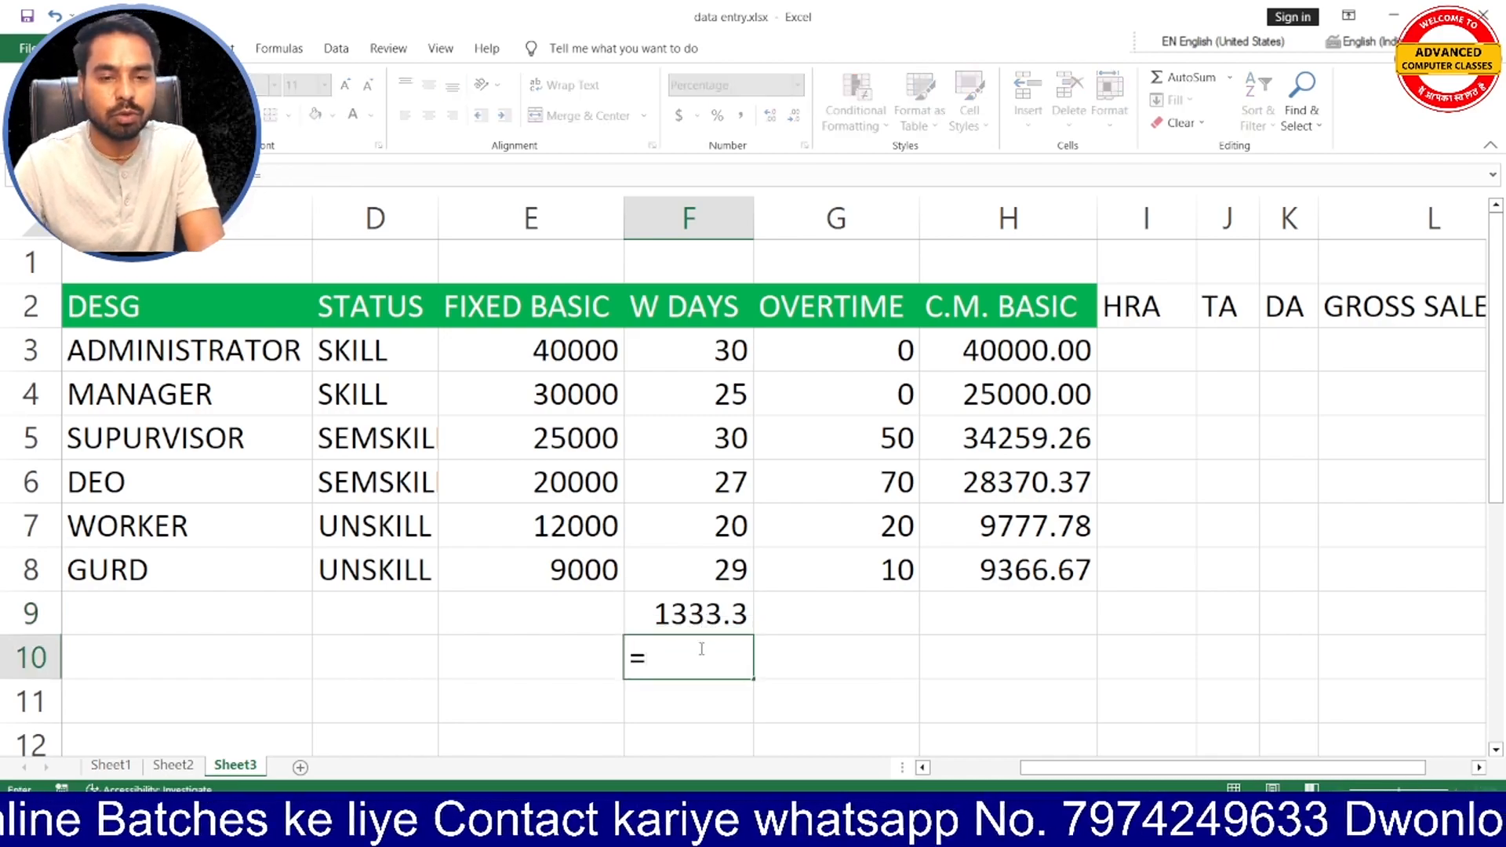
pyautogui.click(694, 615)
pyautogui.write('/9')
pyautogui.press('Return')
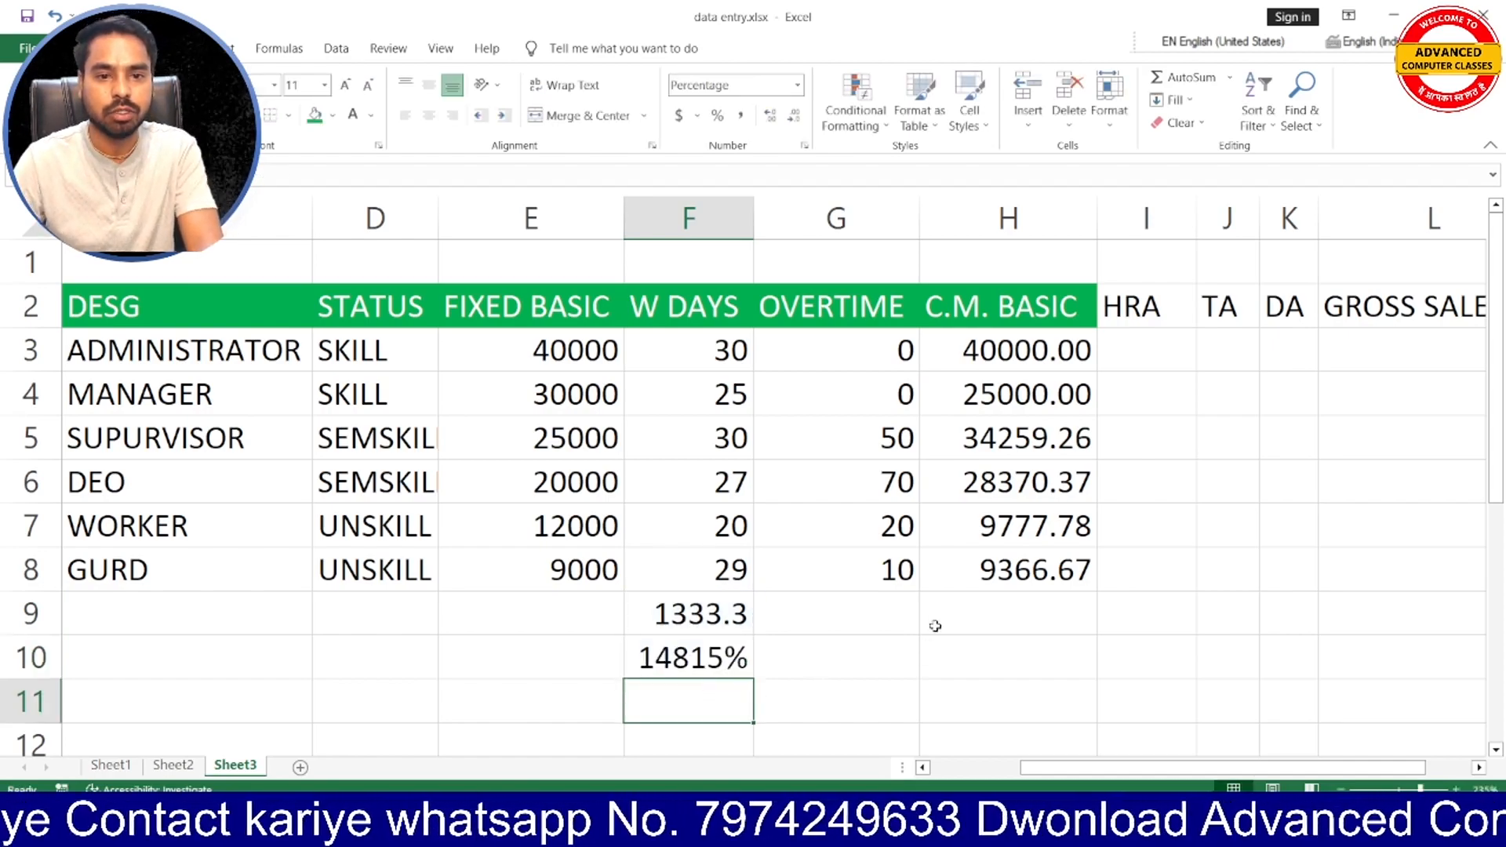
# - Replace the formula in F10 with =E3/30/9 to derive the hourly pay directly from FIXED BASIC
pyautogui.click(714, 656)
pyautogui.doubleClick(712, 656)
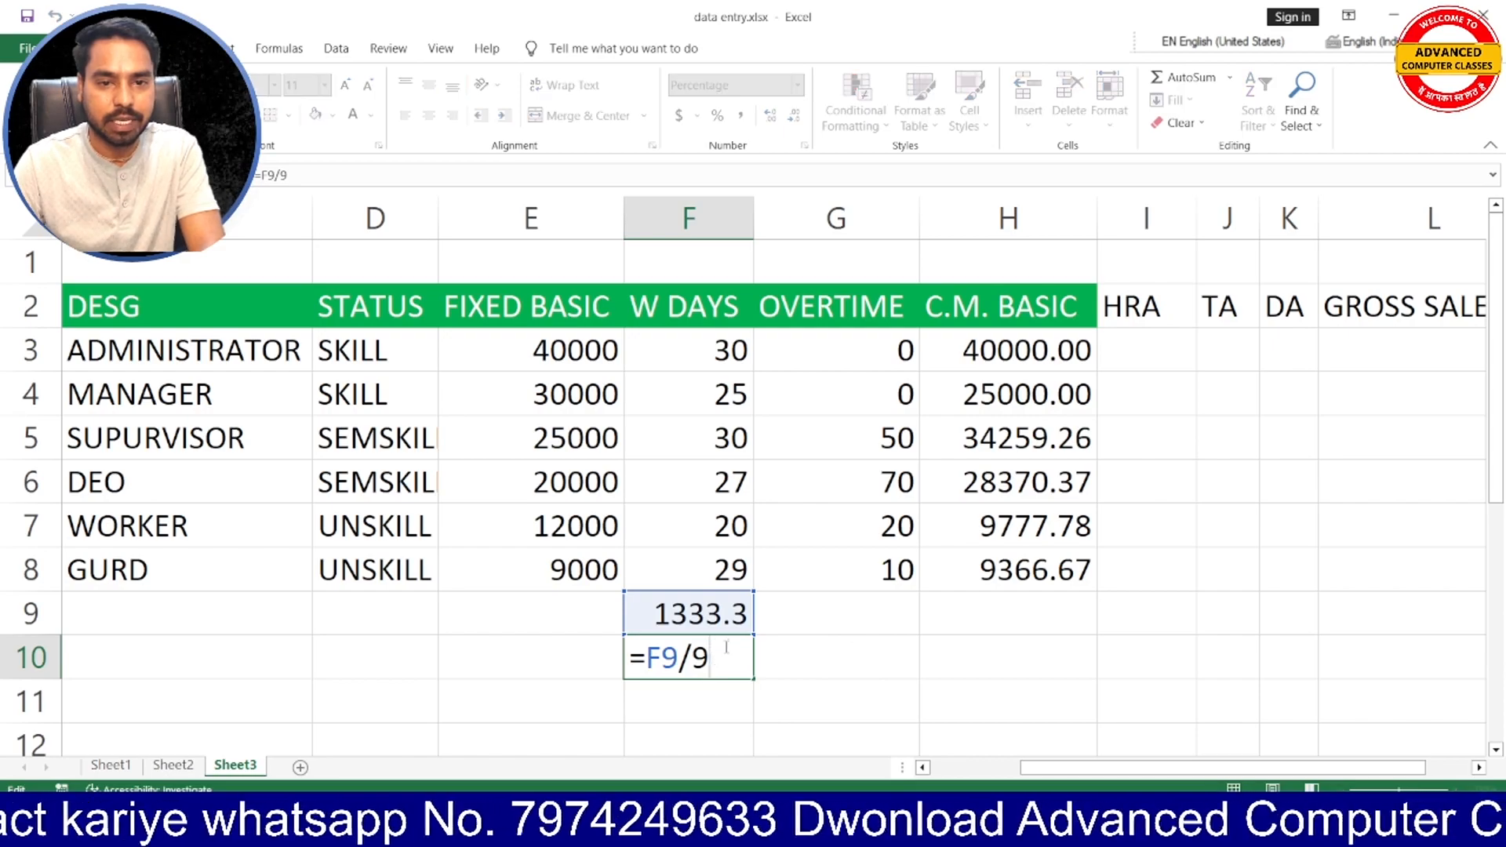
pyautogui.press('BackSpace')
pyautogui.press('BackSpace')
pyautogui.press('BackSpace')
pyautogui.press('BackSpace')
pyautogui.press('BackSpace')
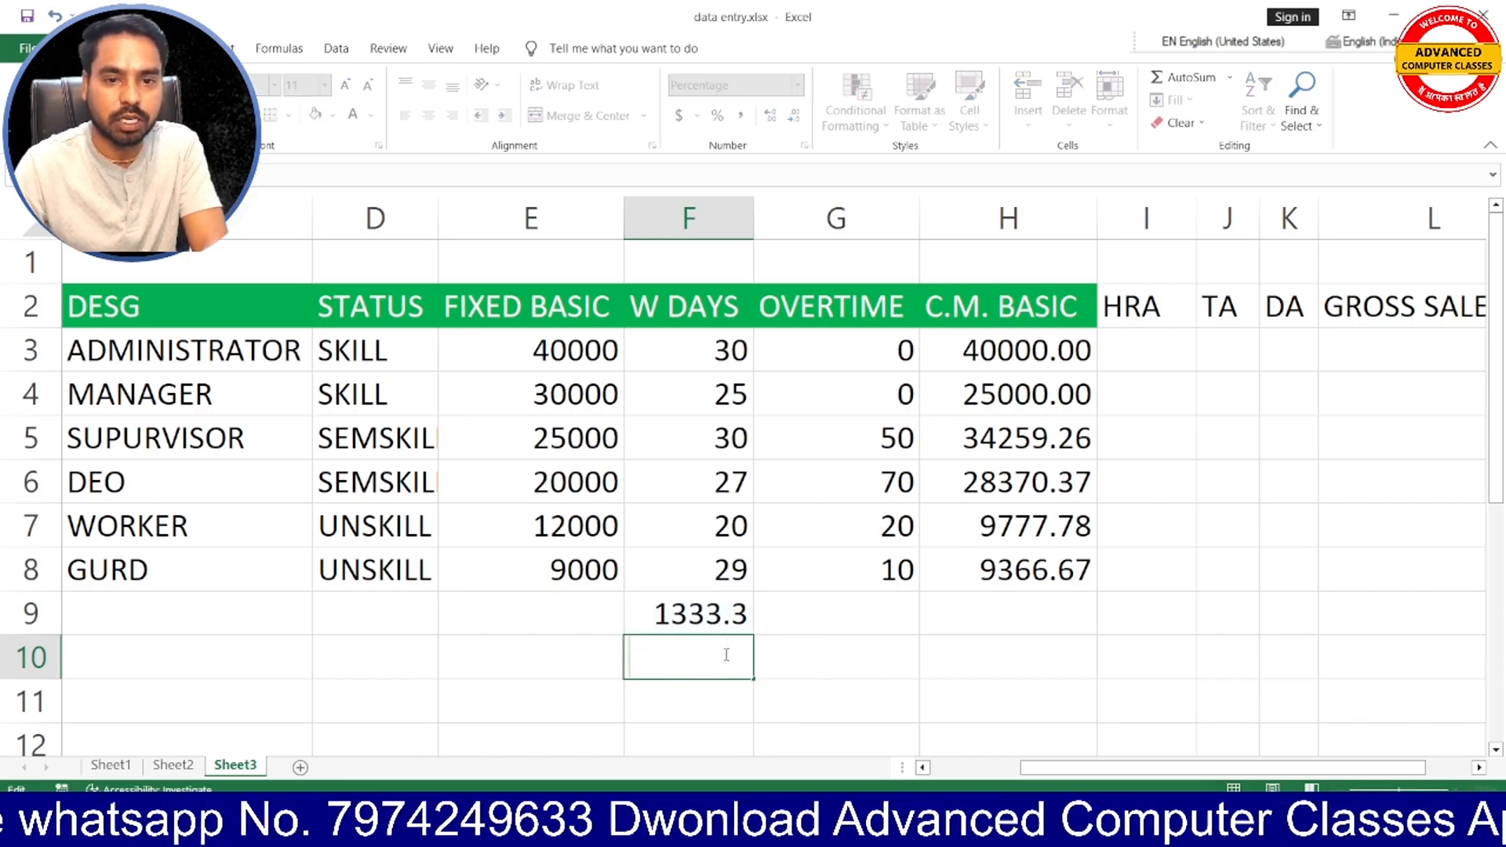
pyautogui.write('=')
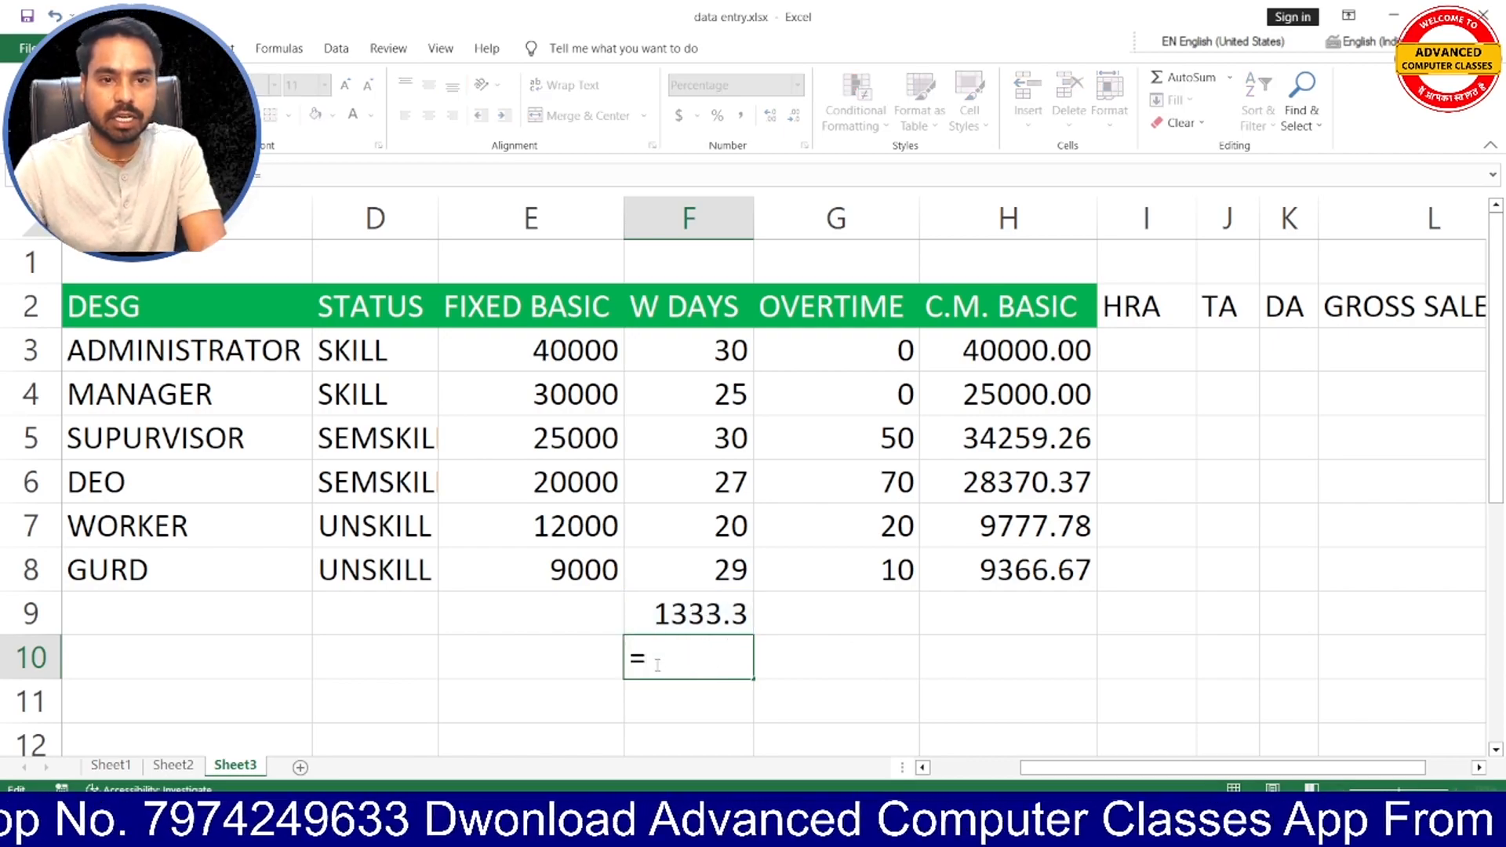
pyautogui.click(546, 350)
pyautogui.write('/30')
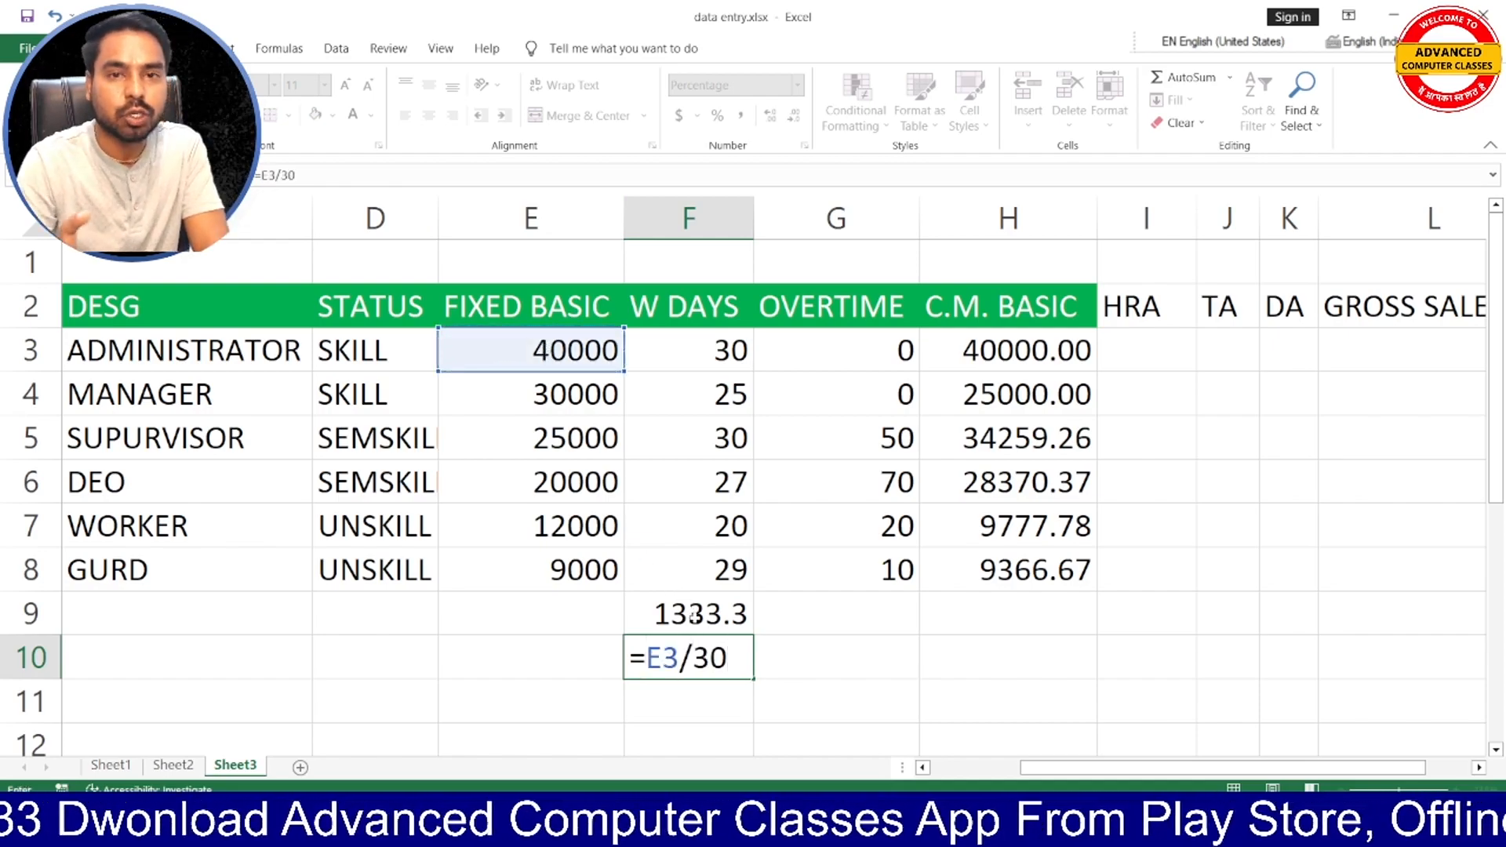
pyautogui.write('/9')
pyautogui.press('Return')
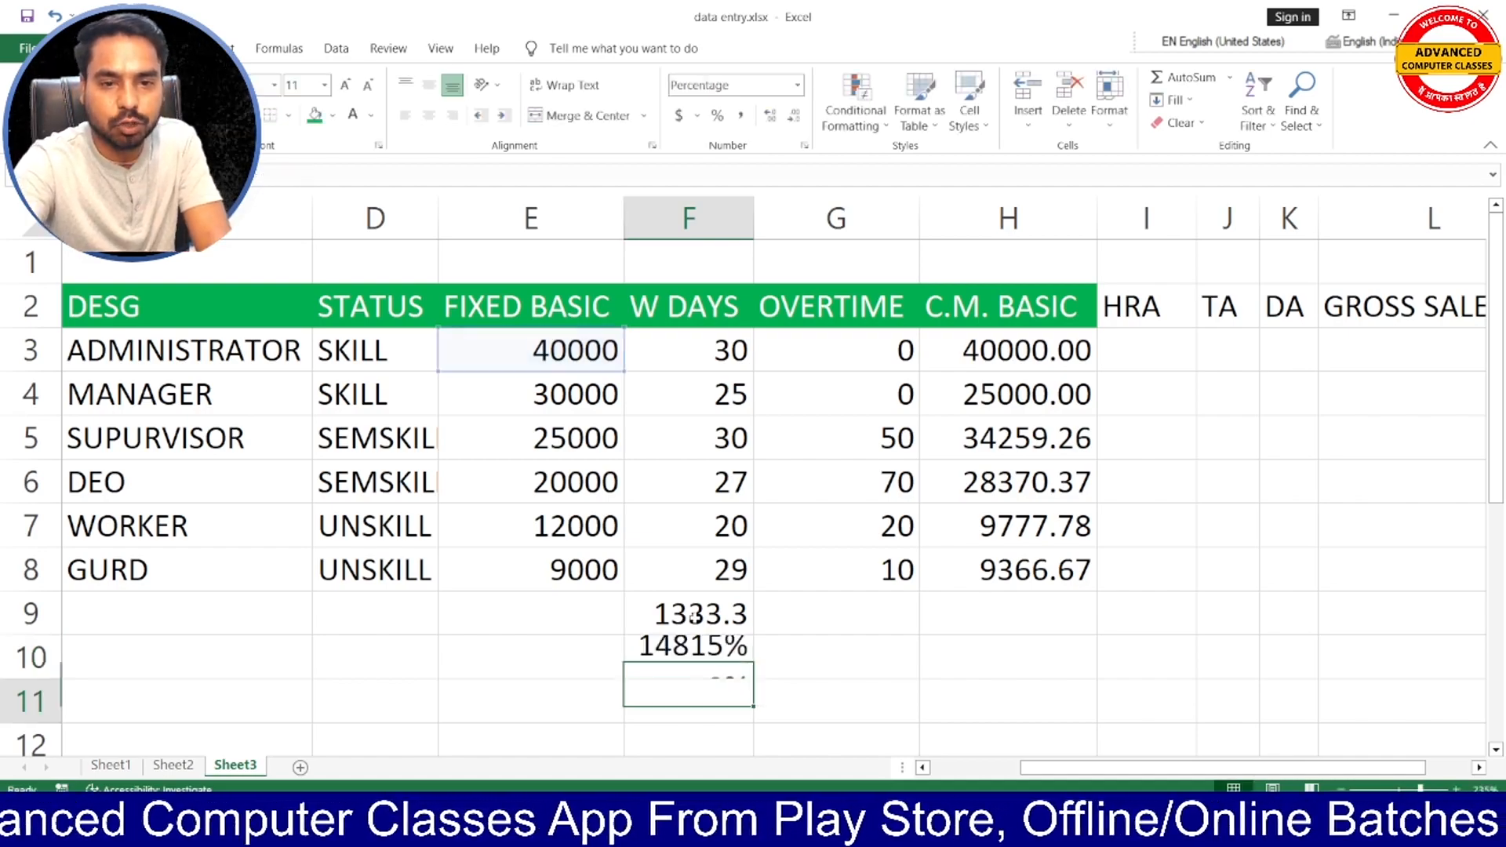
# - Copy the General number format of empty cell K5 onto F10 with Format Painter
pyautogui.click(707, 667)
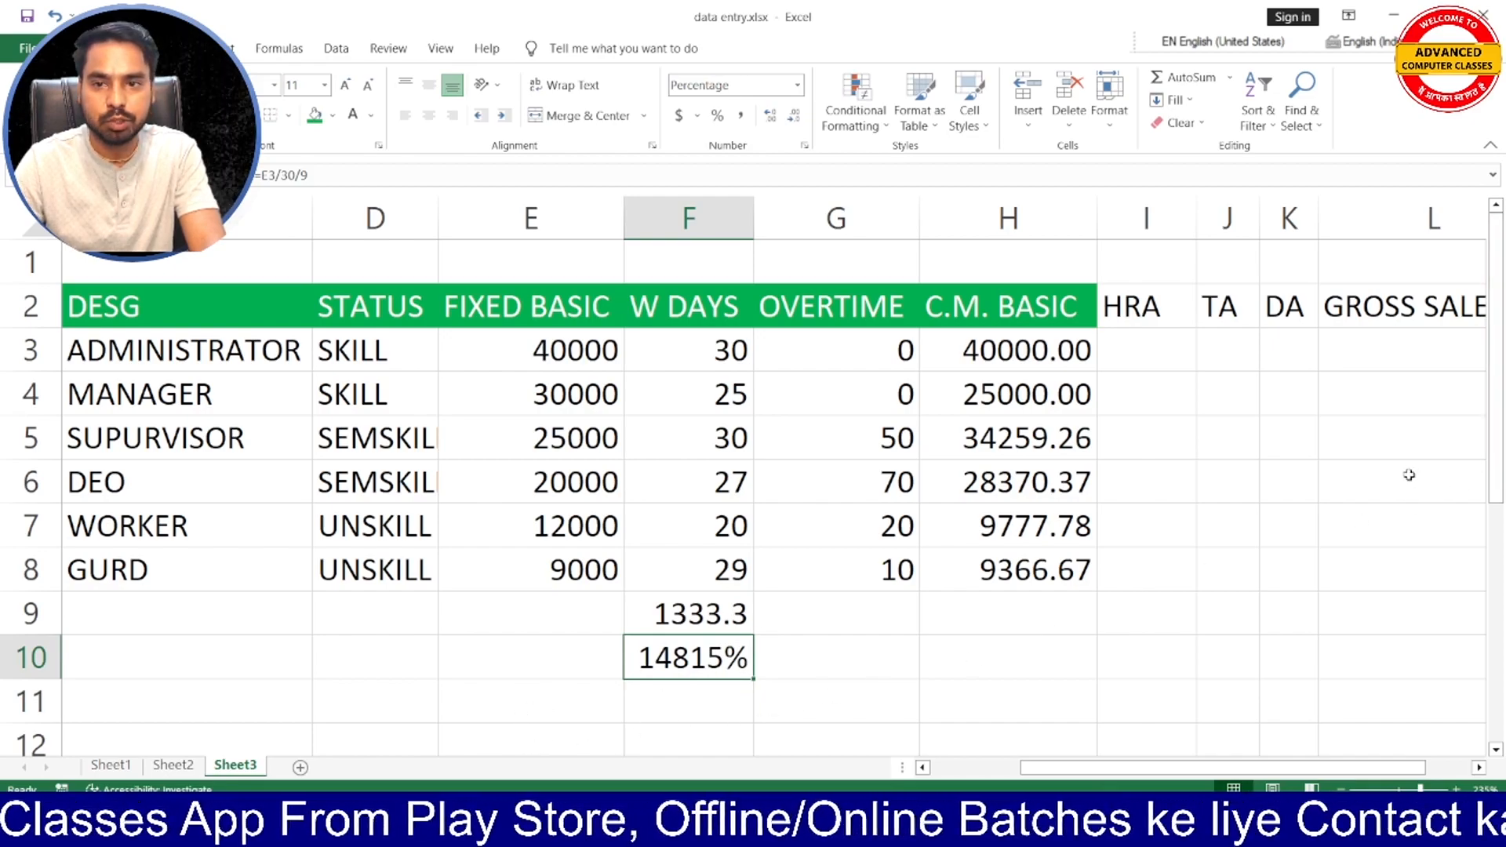
pyautogui.click(1294, 443)
pyautogui.click(94, 123)
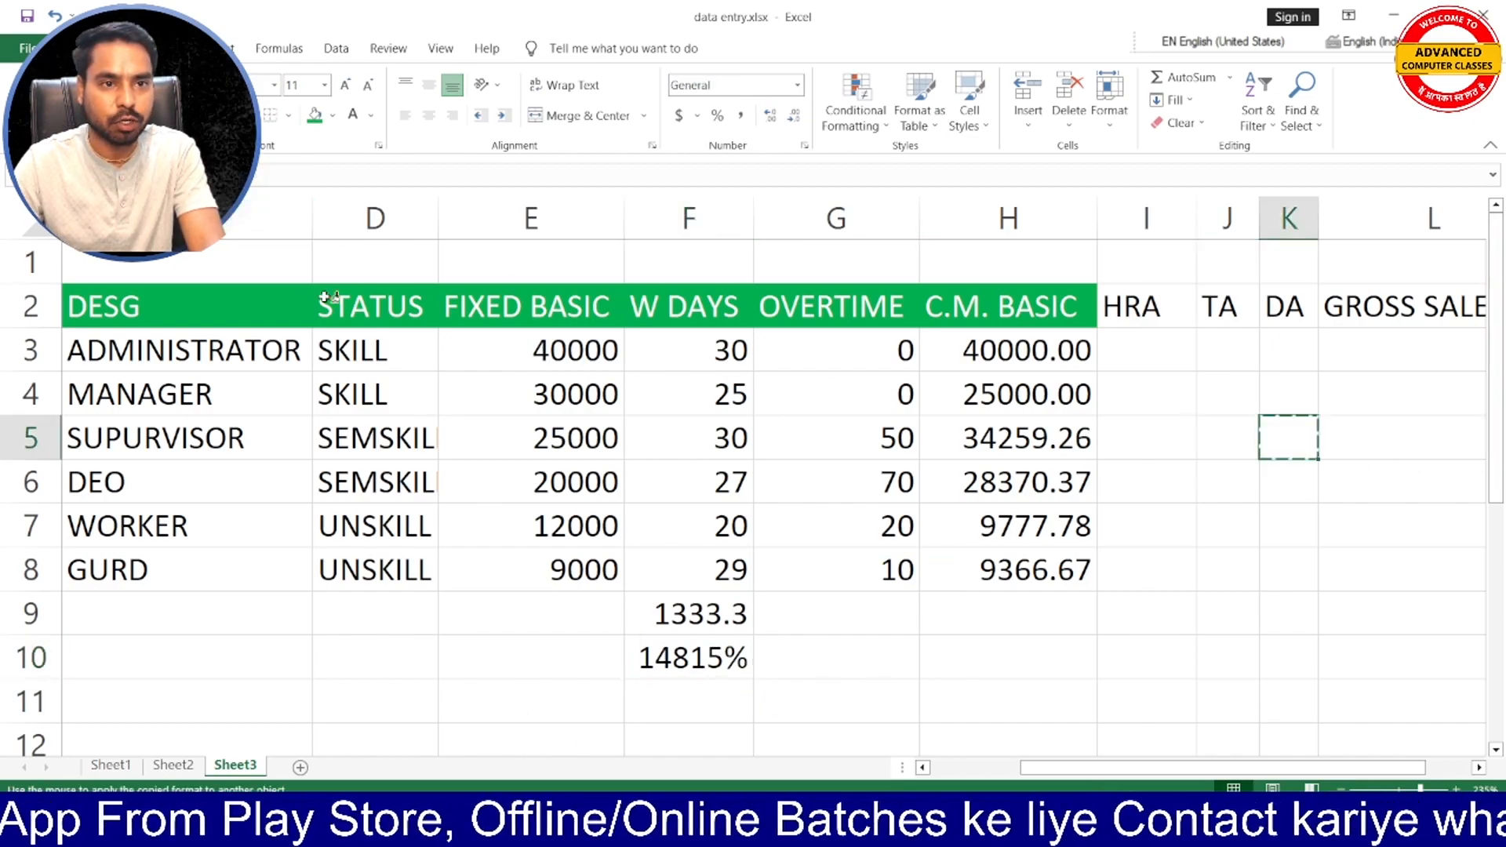
pyautogui.click(702, 664)
pyautogui.click(691, 690)
pyautogui.click(687, 663)
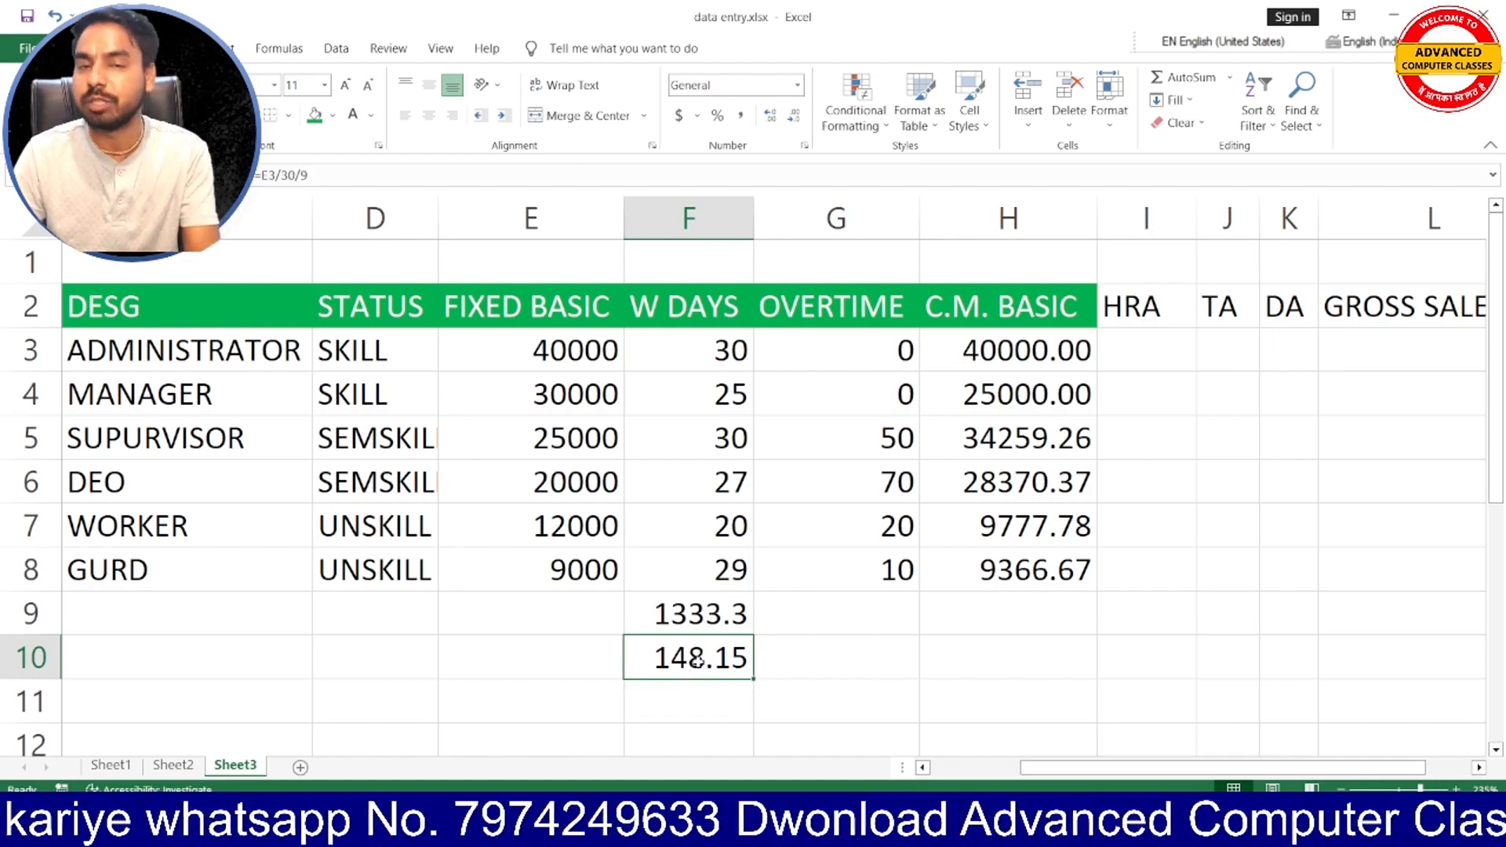
# - Examine the overtime formula in H3 without changing it, and look over the HRA, TA, DA and GROSS SALERY headers
pyautogui.doubleClick(1023, 355)
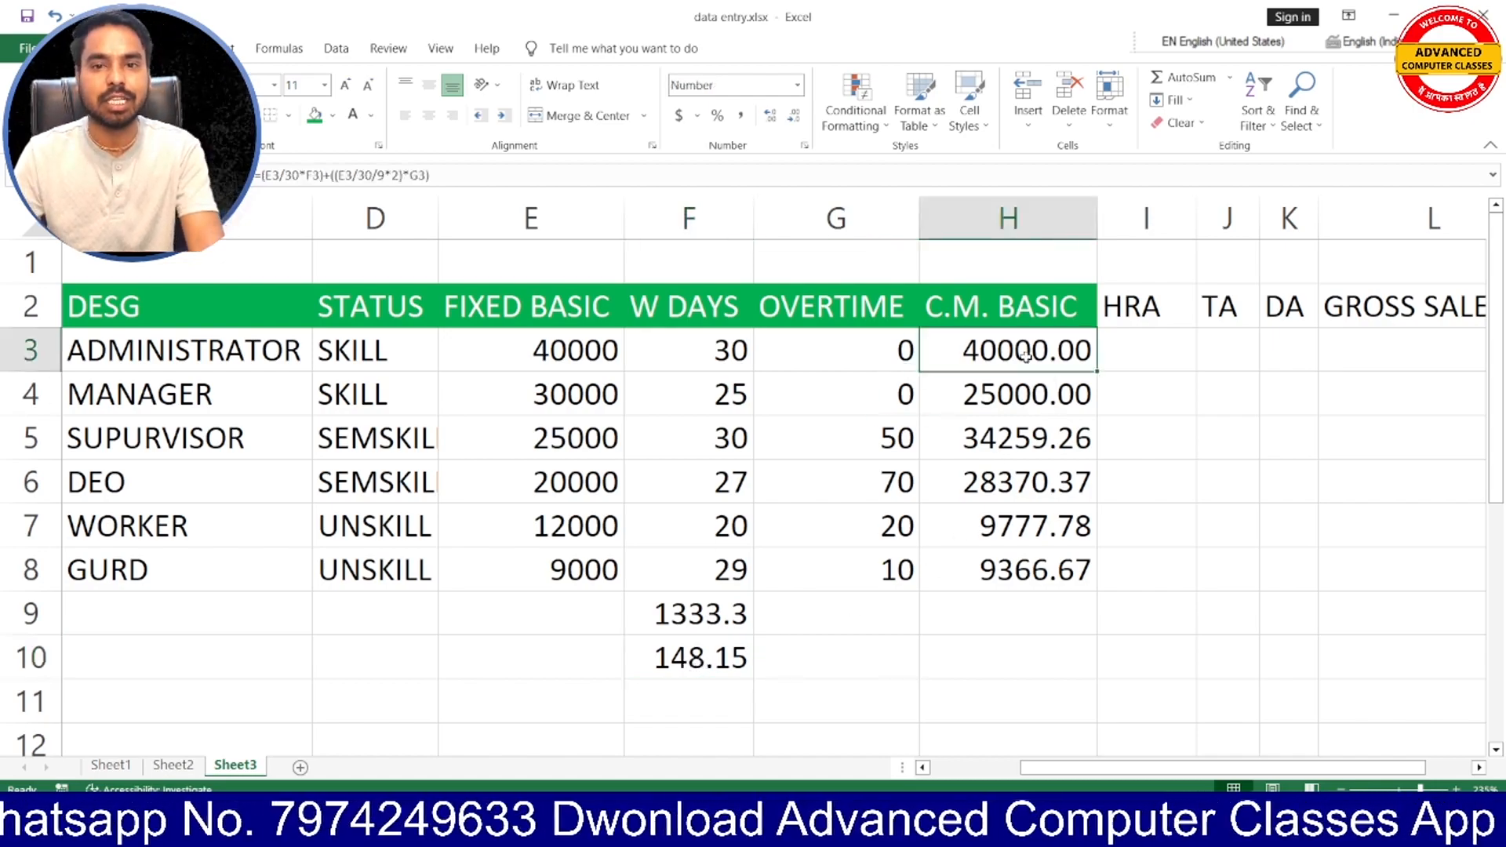
pyautogui.click(1037, 402)
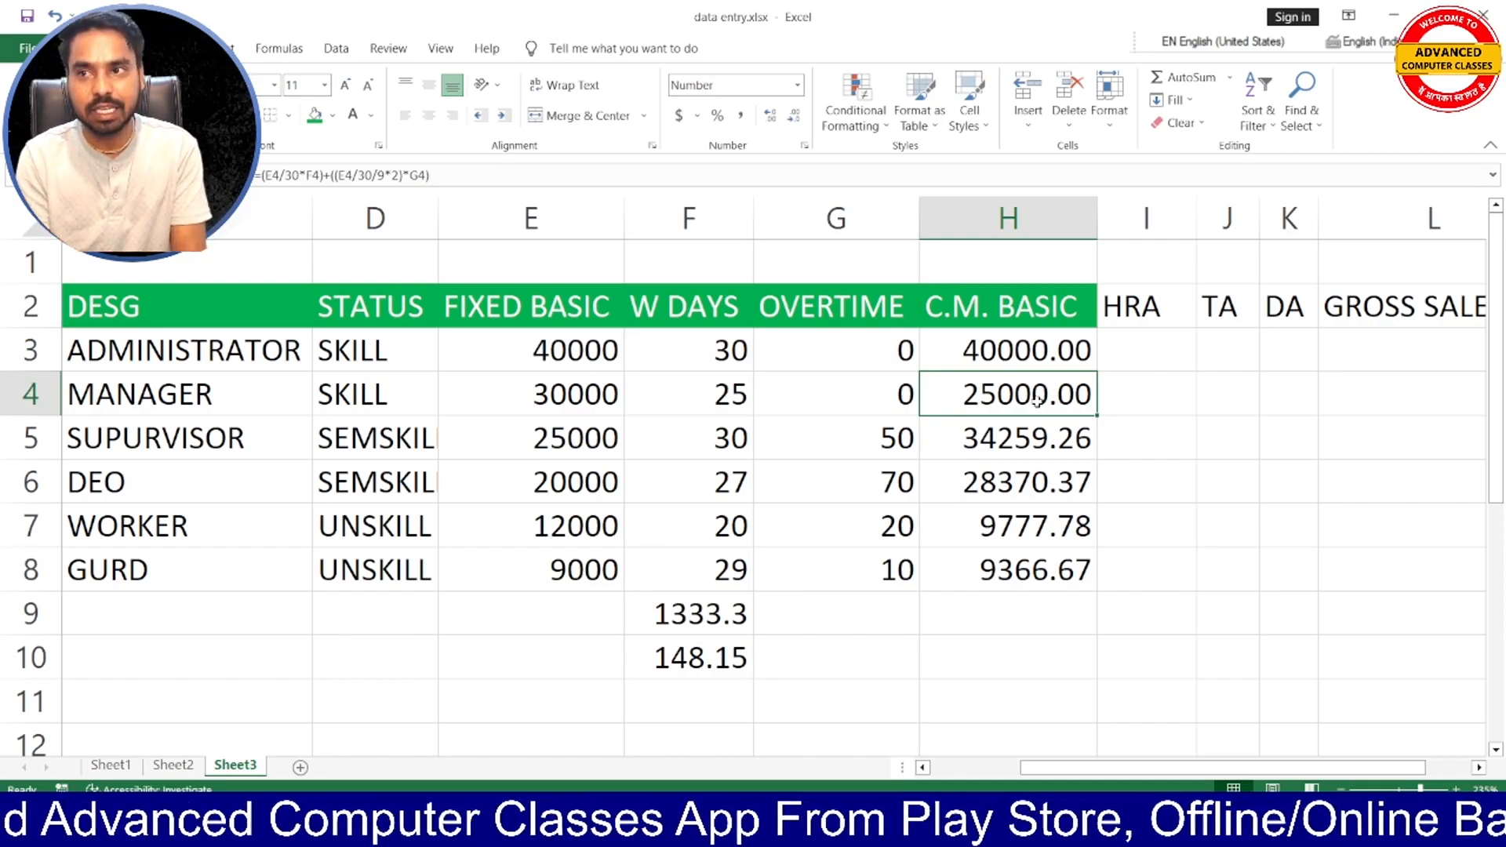
pyautogui.click(1138, 312)
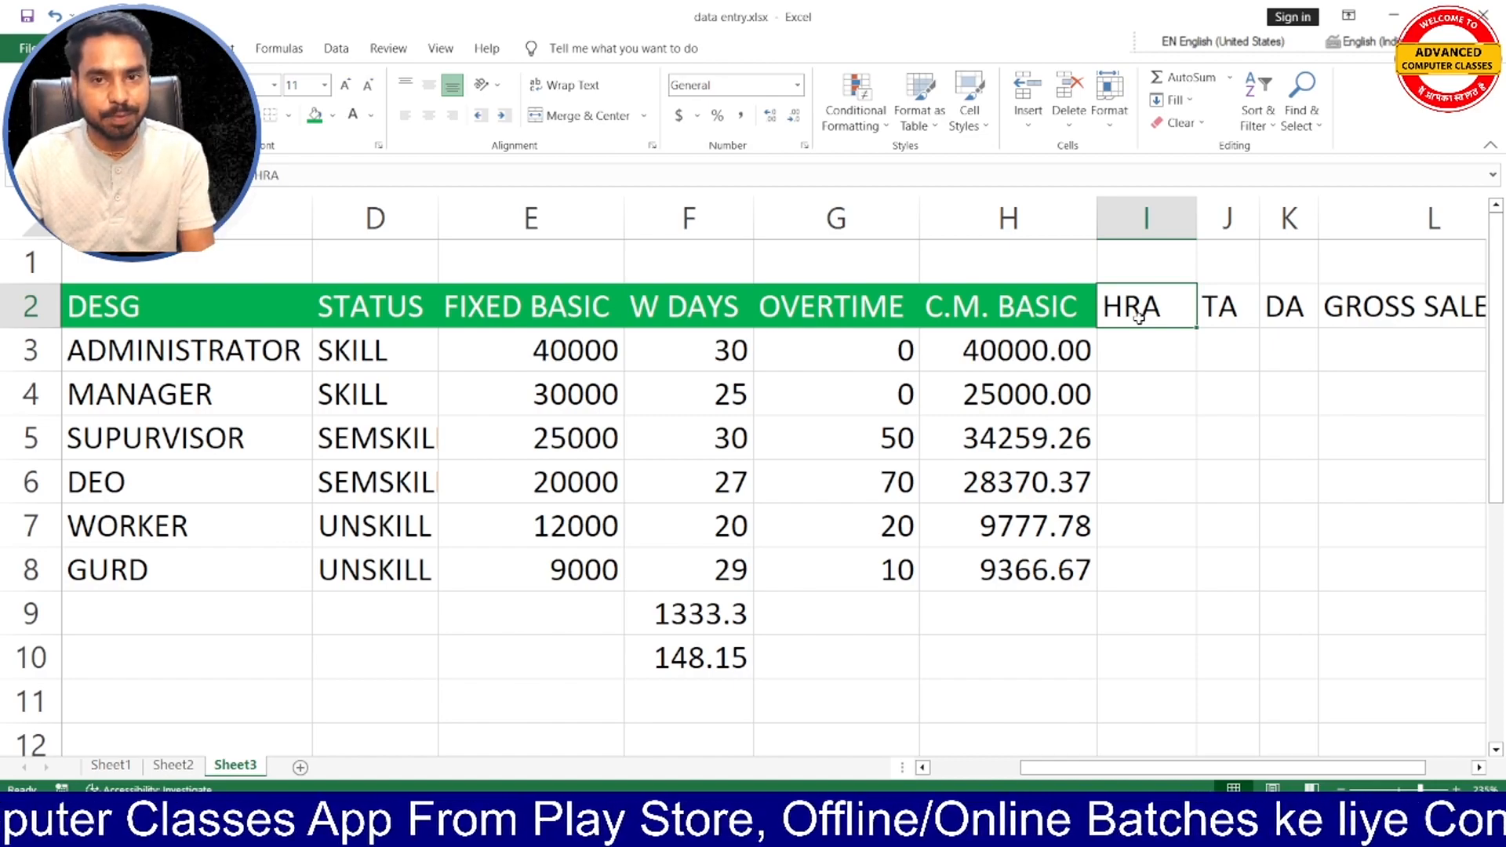
pyautogui.click(1228, 314)
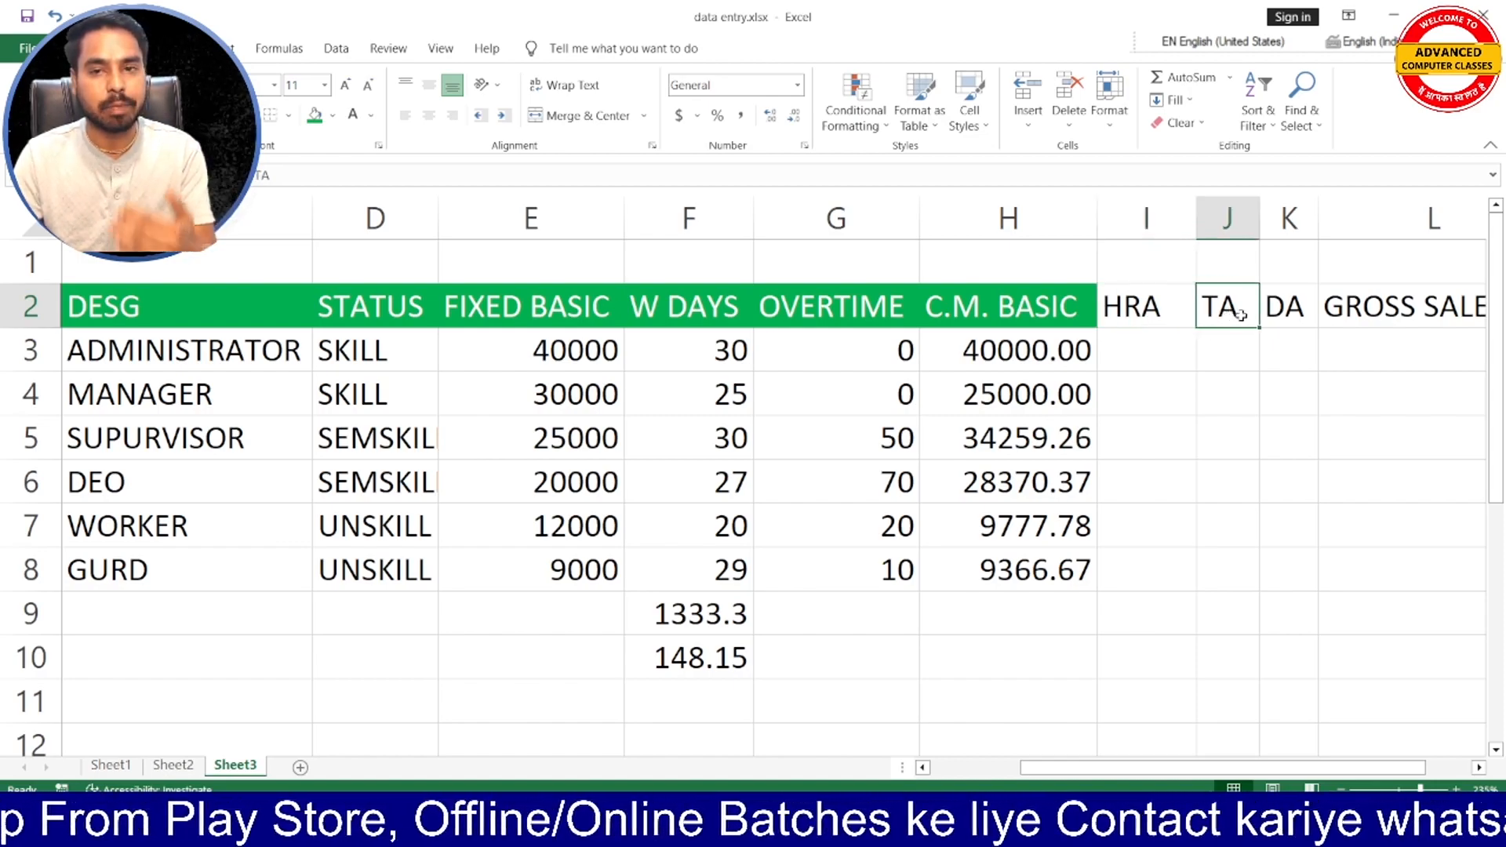
pyautogui.click(1296, 312)
pyautogui.click(1432, 313)
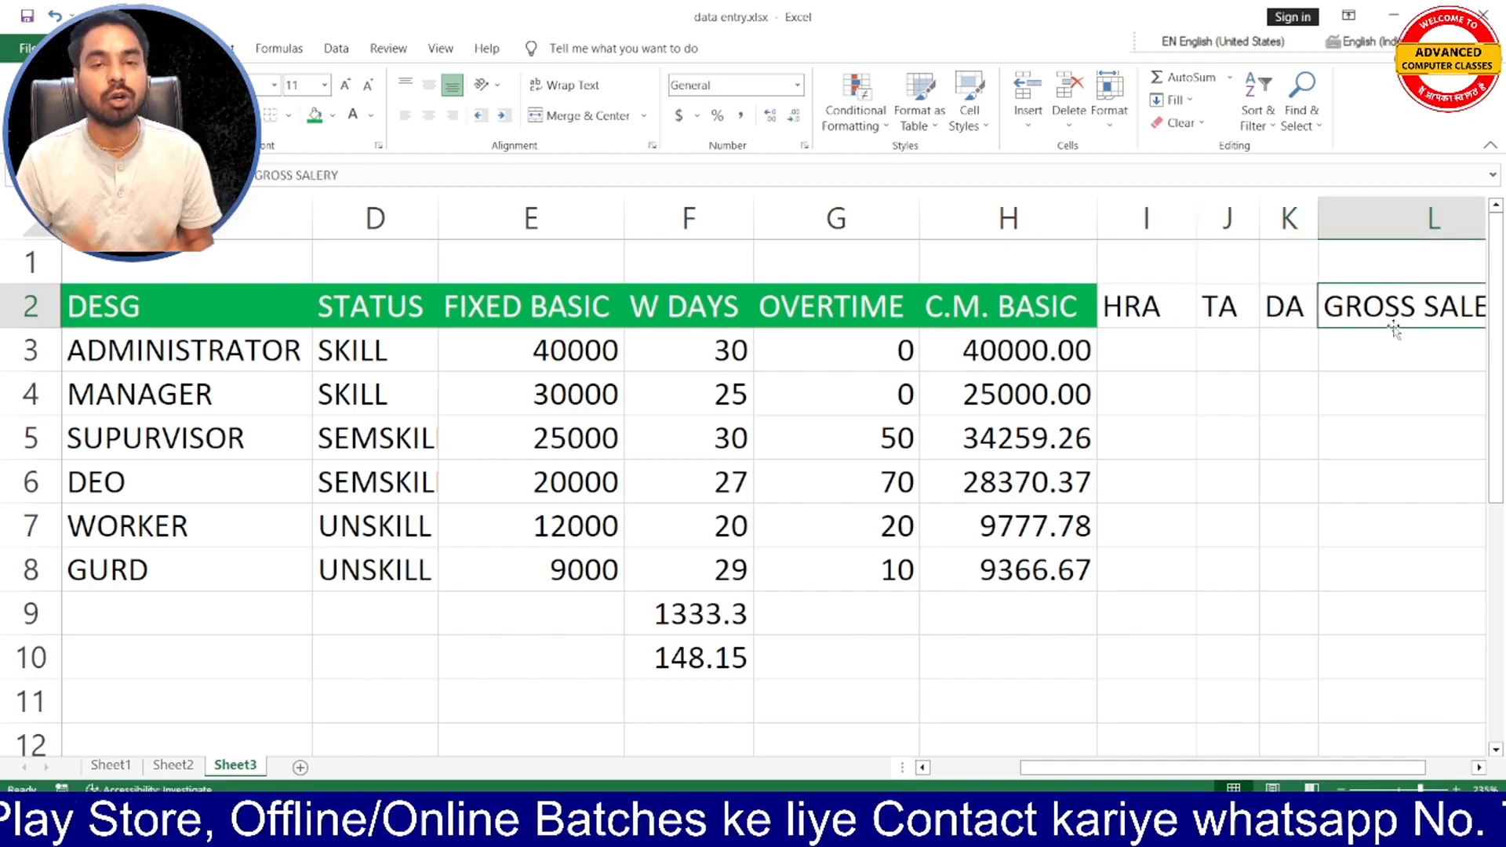